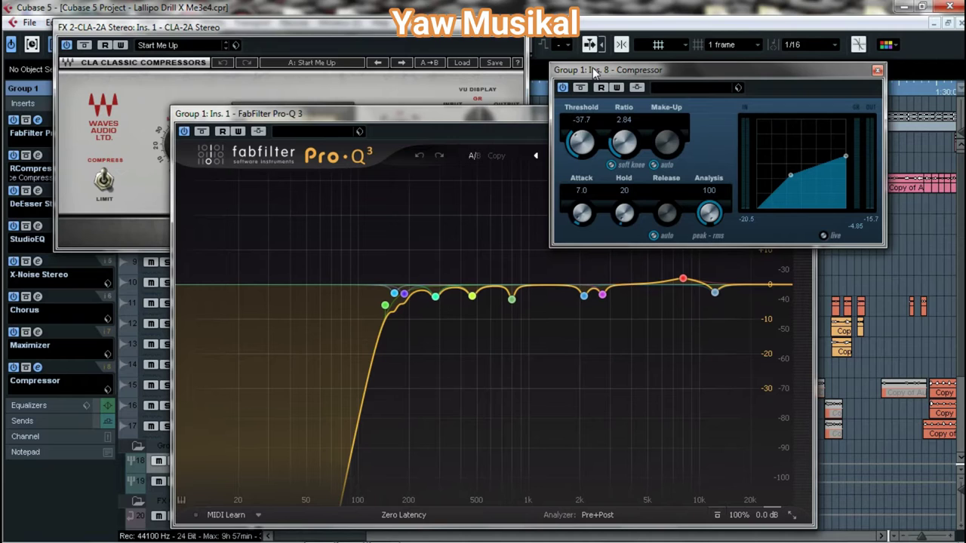
- Close the Compressor, CLA-2A and FabFilter Pro-Q 3 plug-in windows covering the project
left_click(878, 70)
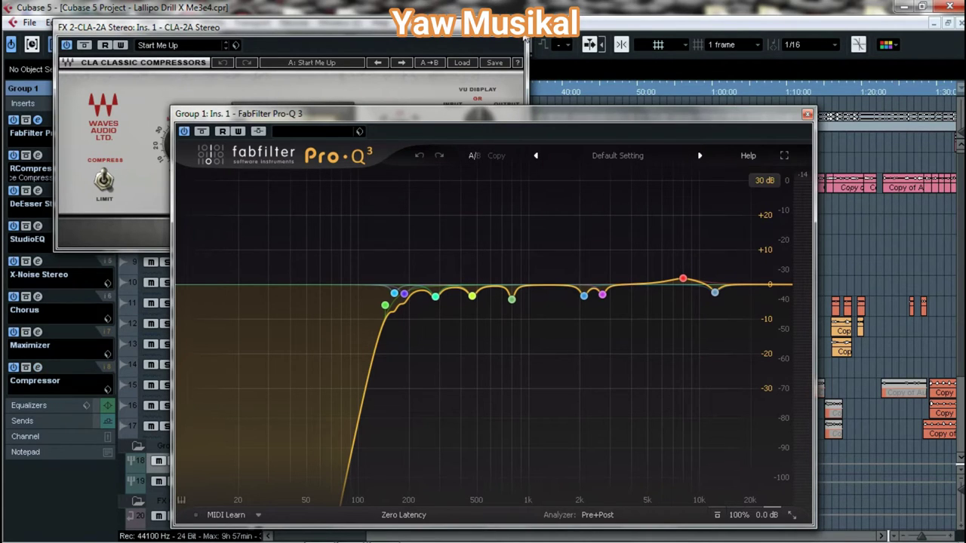
left_click(520, 28)
left_click_drag(559, 105, 559, 74)
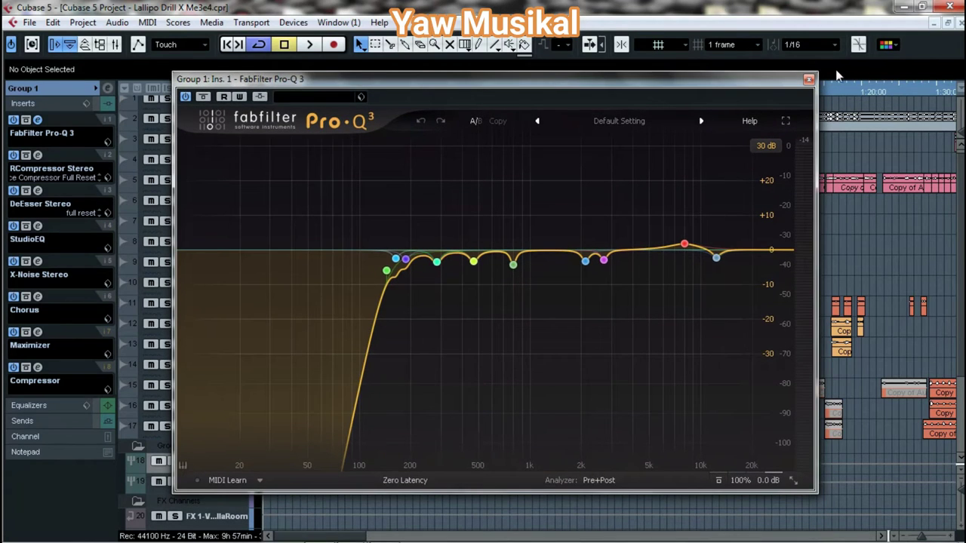
left_click(808, 80)
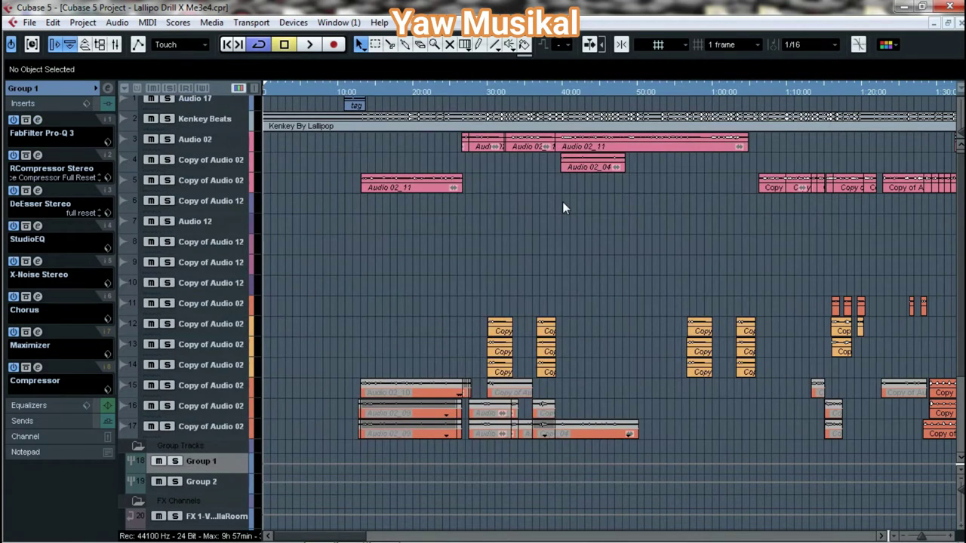
- Look over the arrangement of the beat, vocal tracks and group tracks along the timeline
key("g")
key("g")
key("g")
key("g")
key("h")
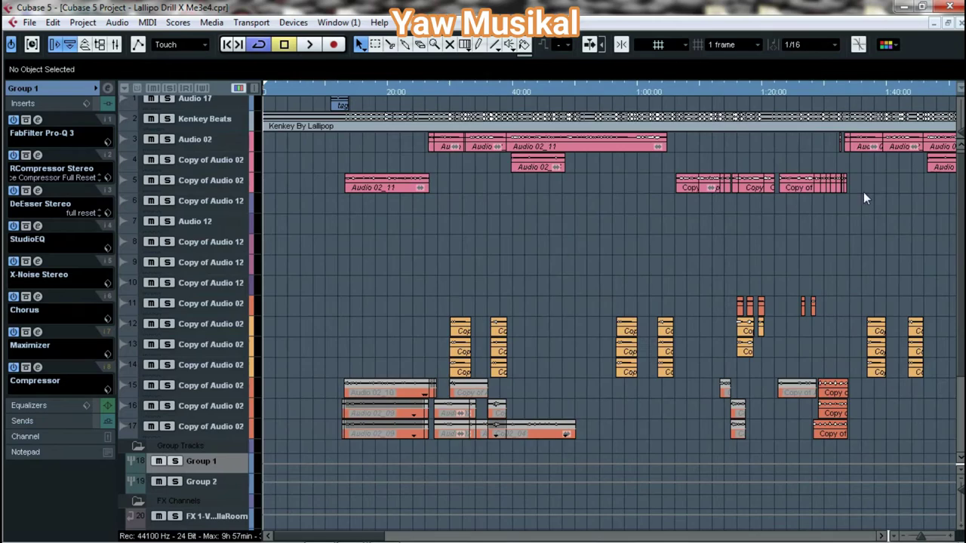
scroll(681, 204, "down", 4)
scroll(680, 204, "up", 5)
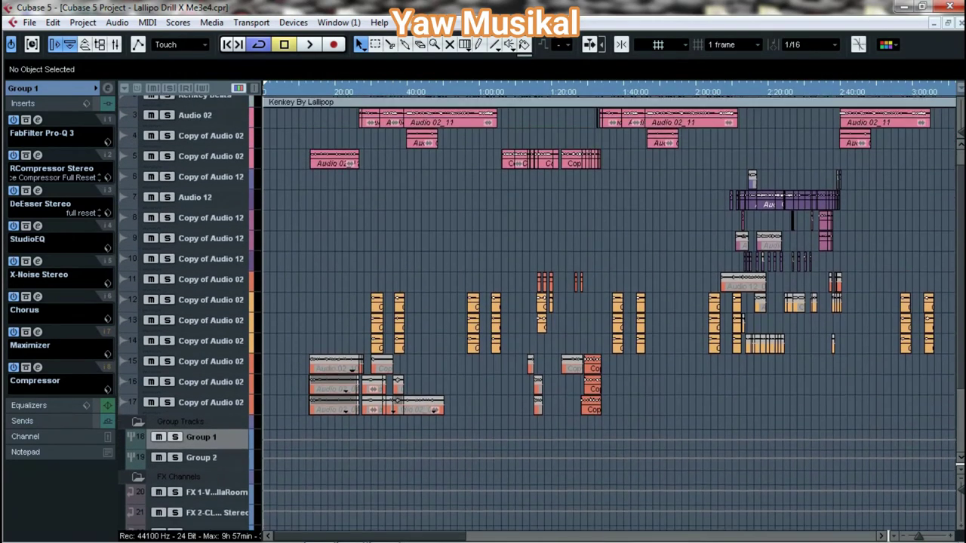
key("h")
key("h")
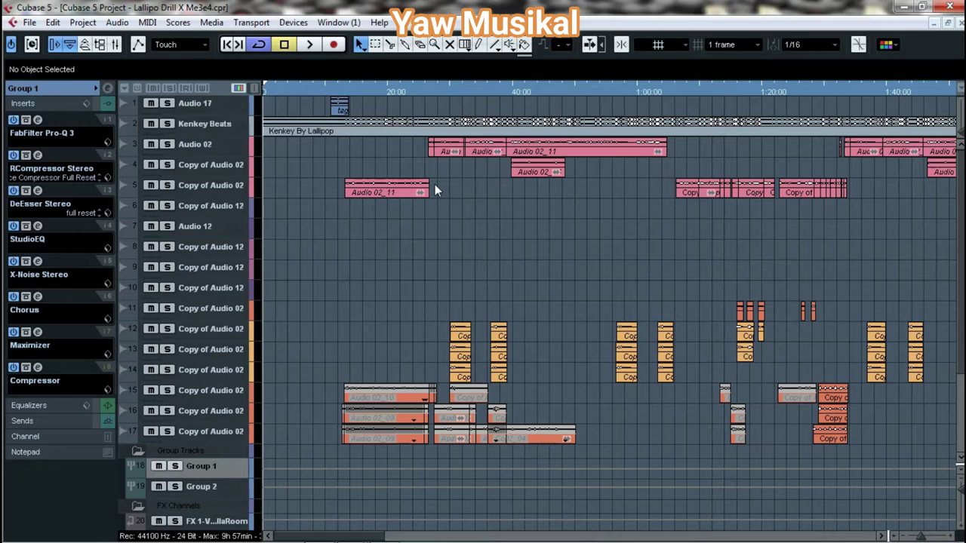
key("g")
key("g")
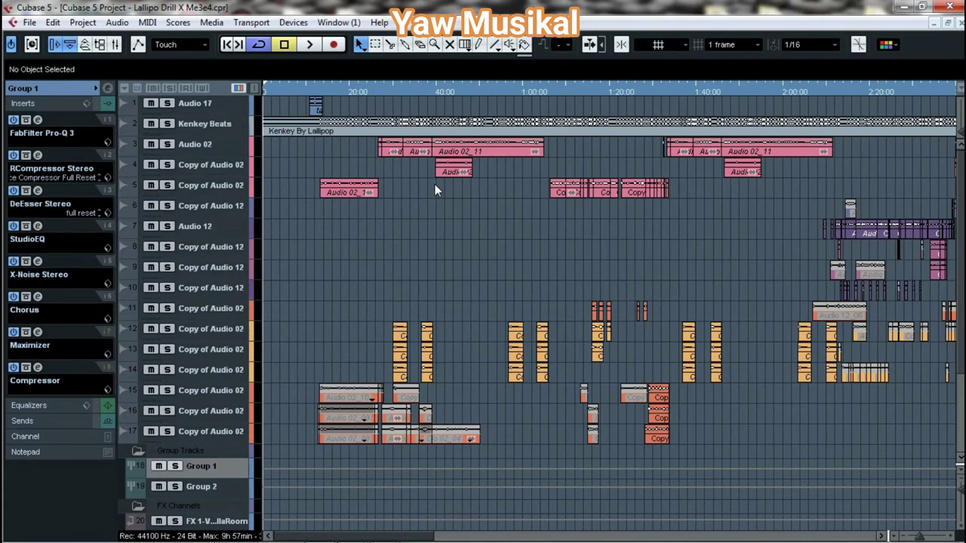
key("h")
key("h")
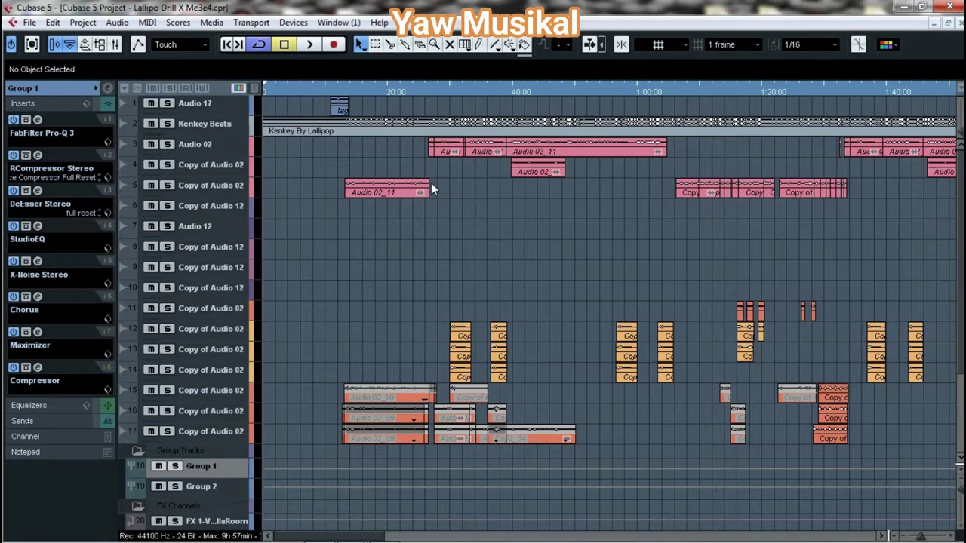
- View the FabFilter Pro-Q 3 equalizer curve on Group 1, then close its window
left_click(37, 120)
mouse_move(407, 258)
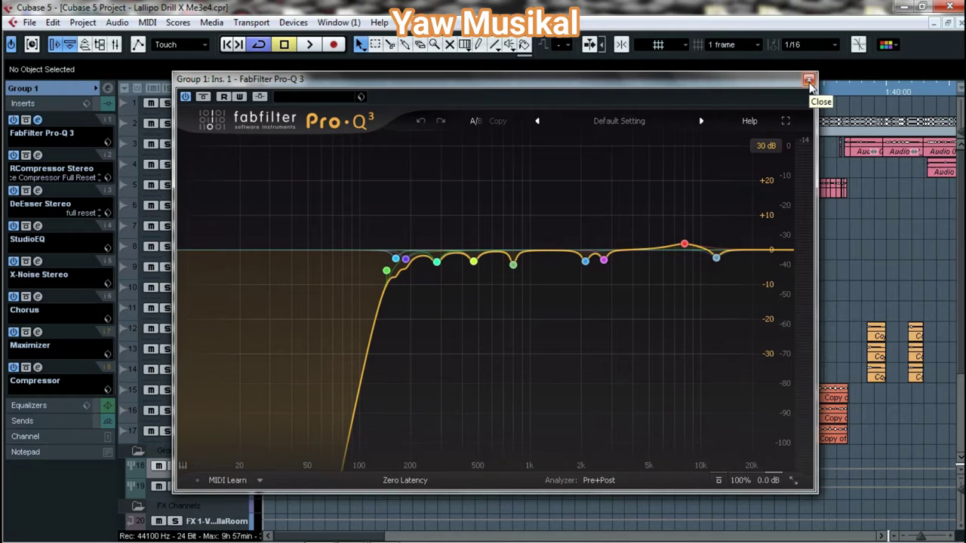
left_click(808, 80)
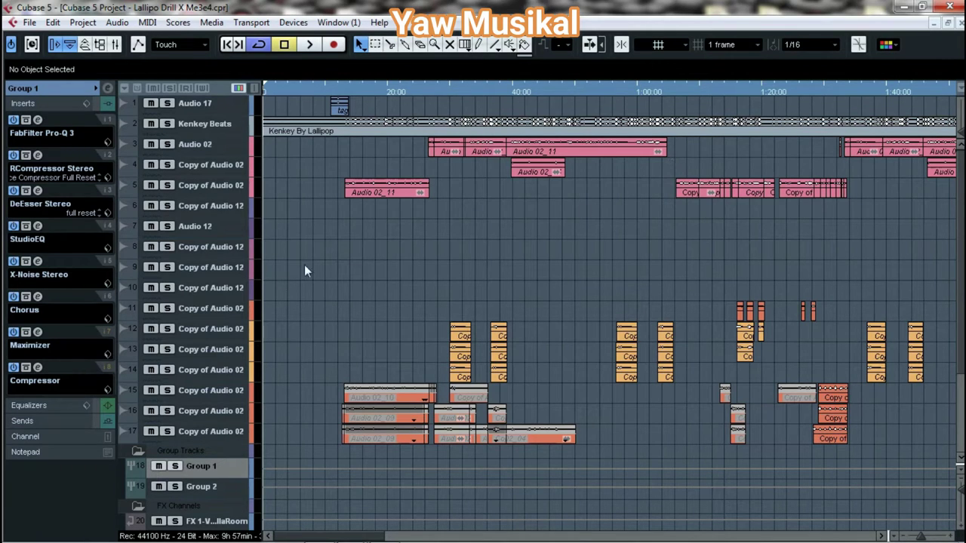
- Open Group 1's RCompressor Stereo and Compressor inserts and place their windows side by side
left_click(38, 368)
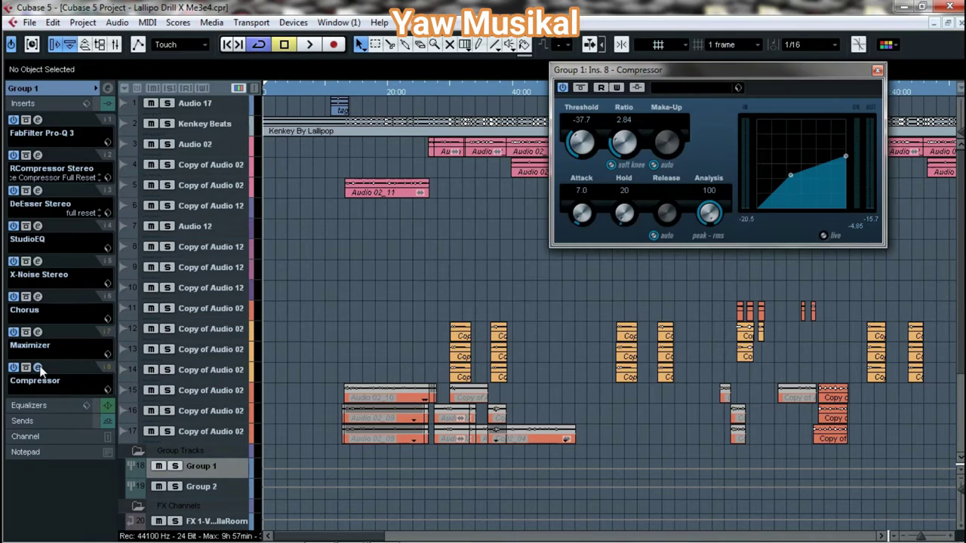
left_click(38, 367)
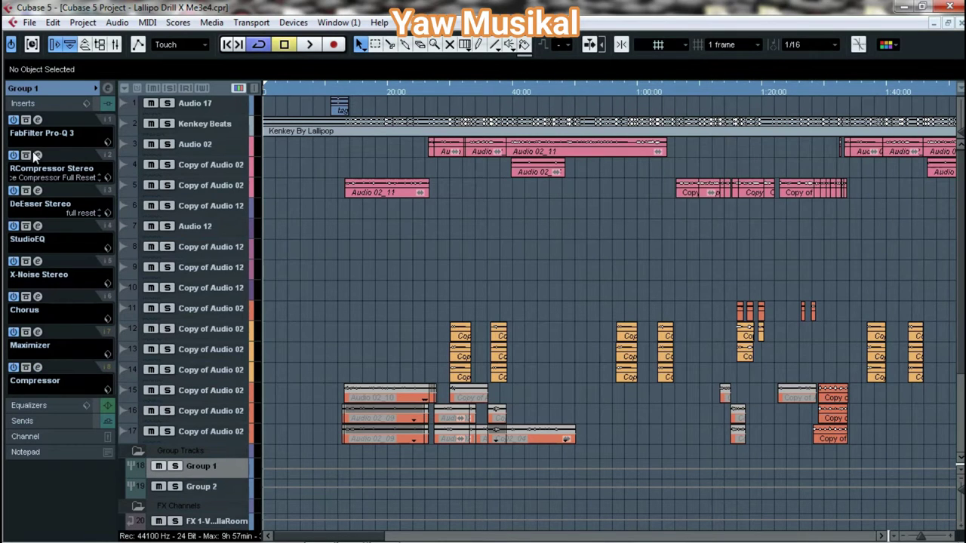
left_click(38, 155)
left_click(39, 367)
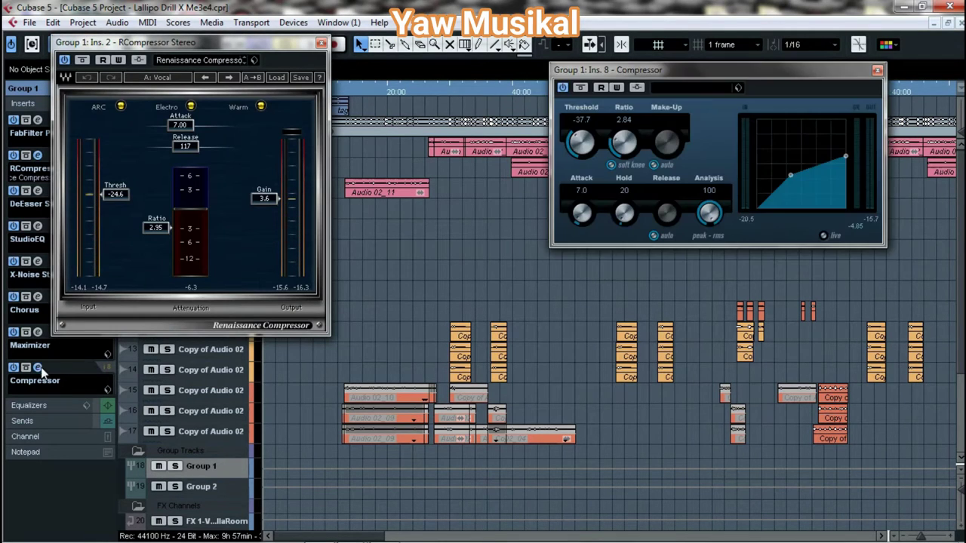
left_click_drag(69, 43, 84, 70)
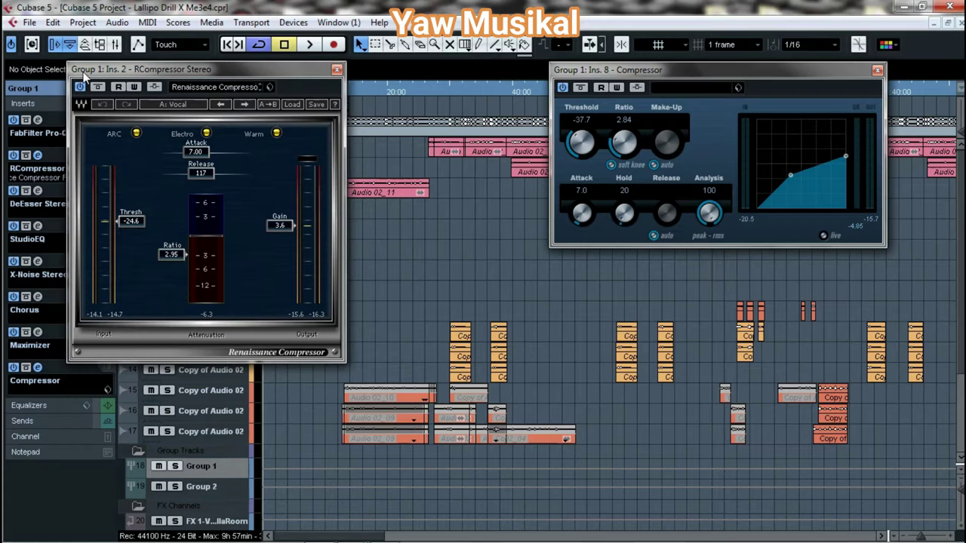
left_click_drag(96, 73, 96, 126)
- Open the FX 2 CLA-2A send effect from Group 1's channel settings and arrange its window among the other compressors
left_click(107, 89)
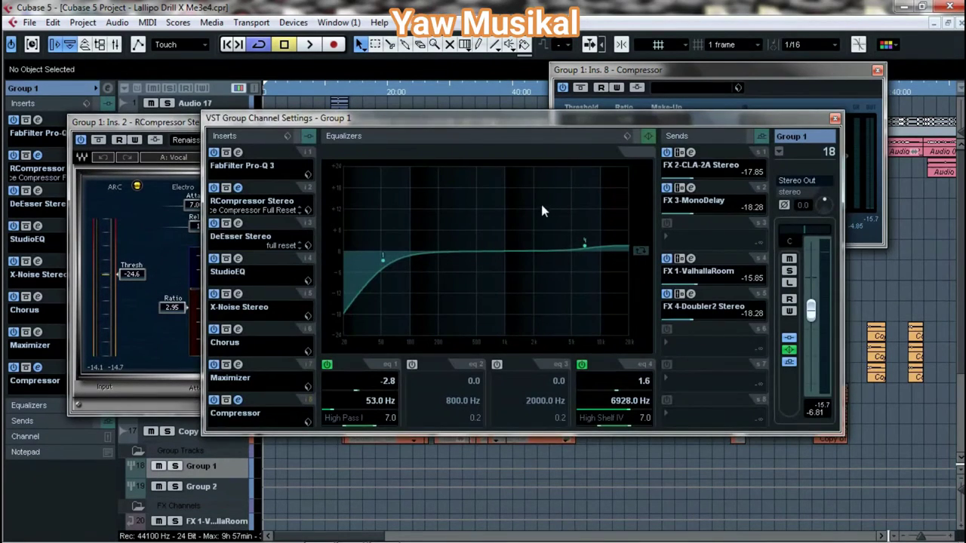
left_click(691, 153)
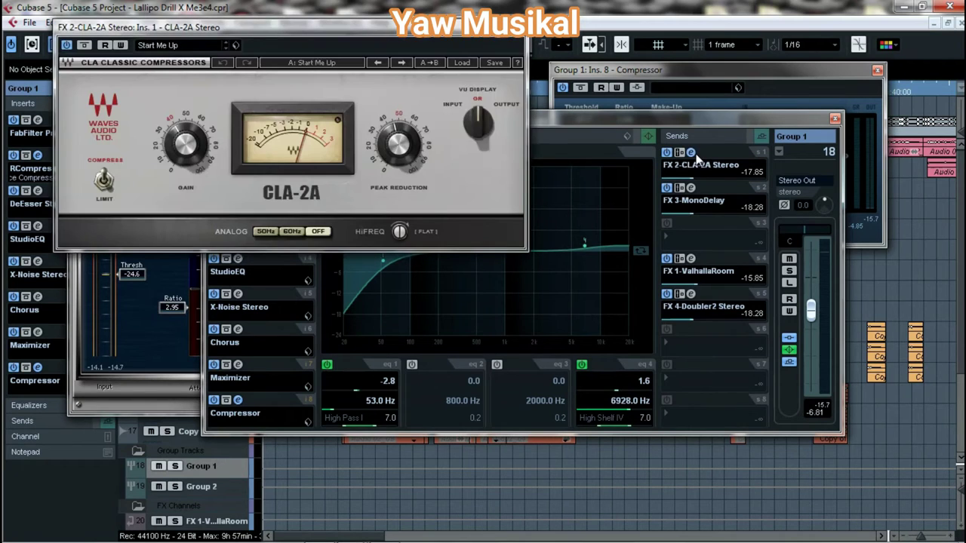
left_click(834, 118)
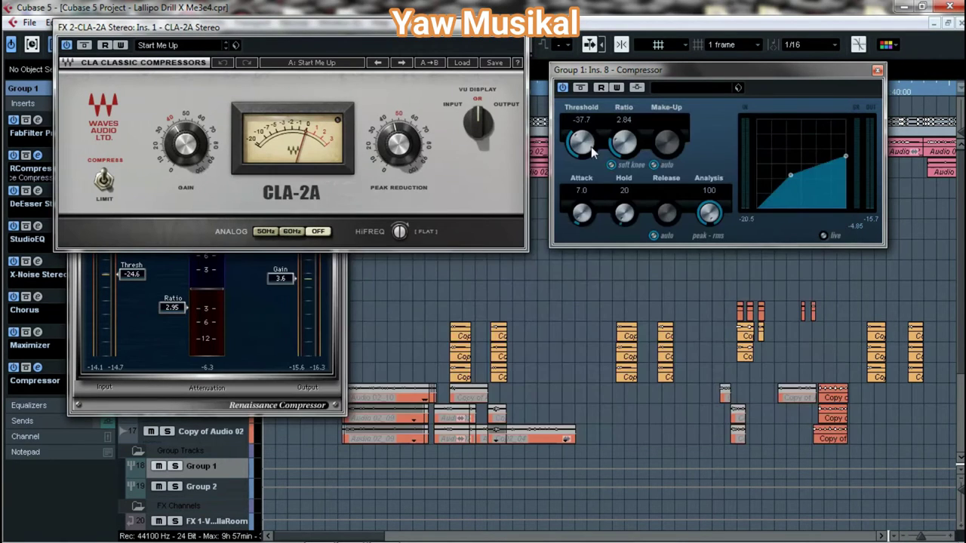
left_click_drag(435, 44, 701, 249)
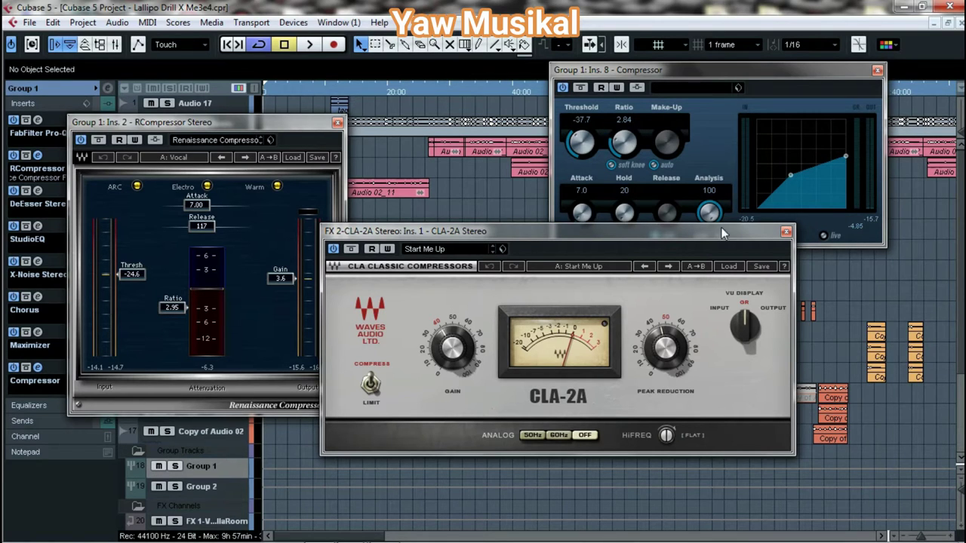
left_click_drag(639, 73, 500, 82)
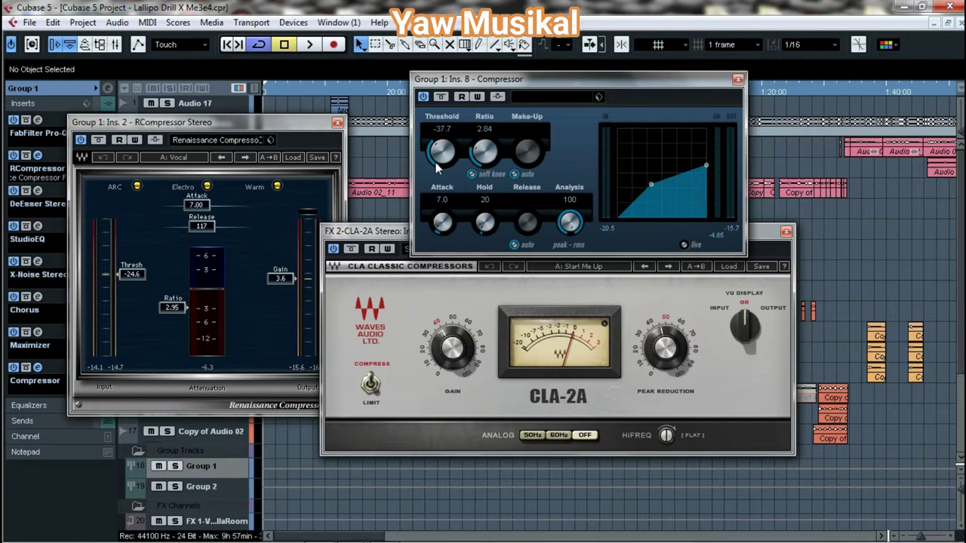
- Close the CLA-2A, Compressor and RCompressor windows
left_click(785, 231)
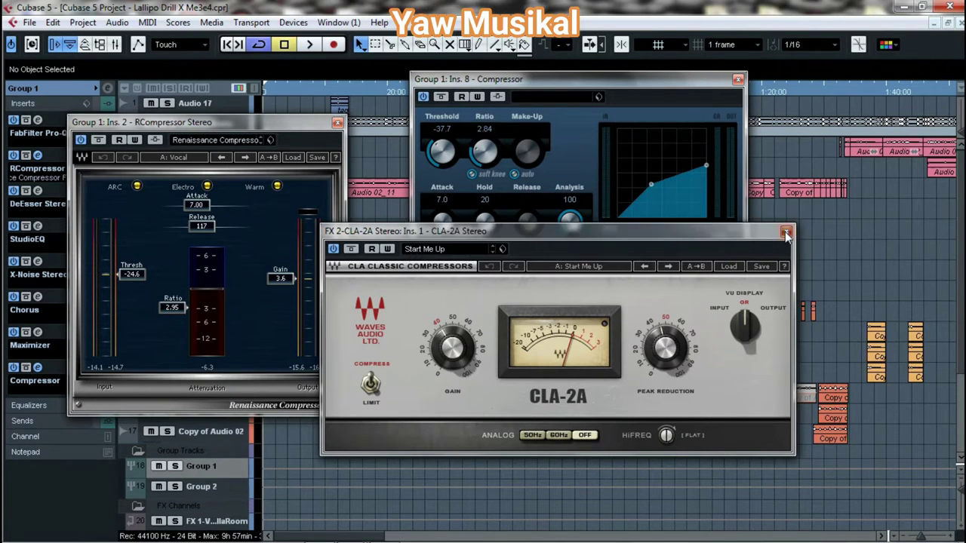
left_click(737, 80)
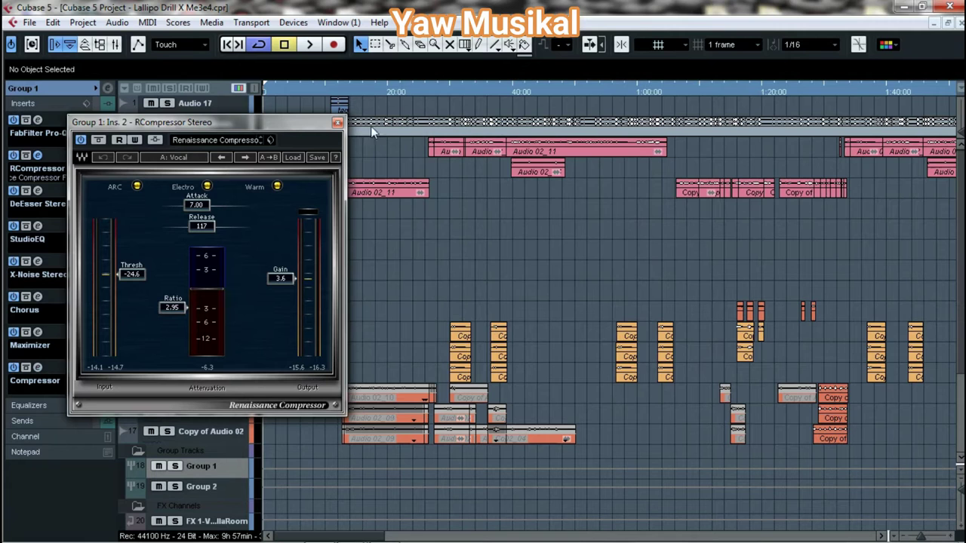
left_click(338, 122)
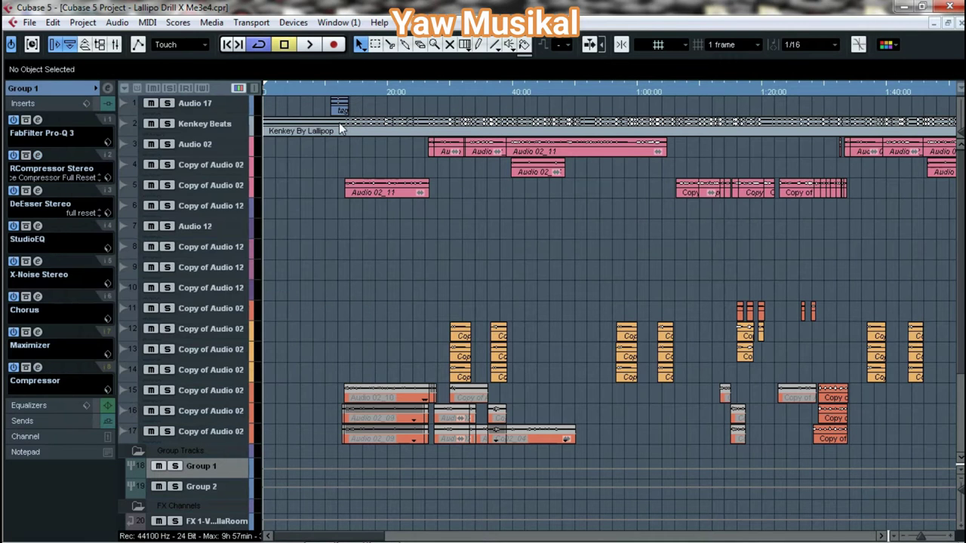
key("h")
key("h")
key("g")
key("g")
key("g")
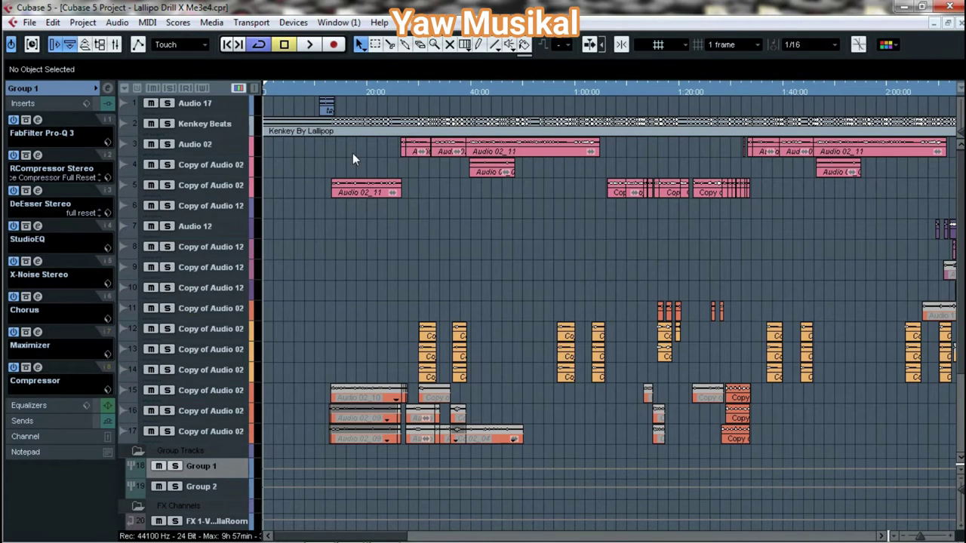
key("h")
key("h")
key("g")
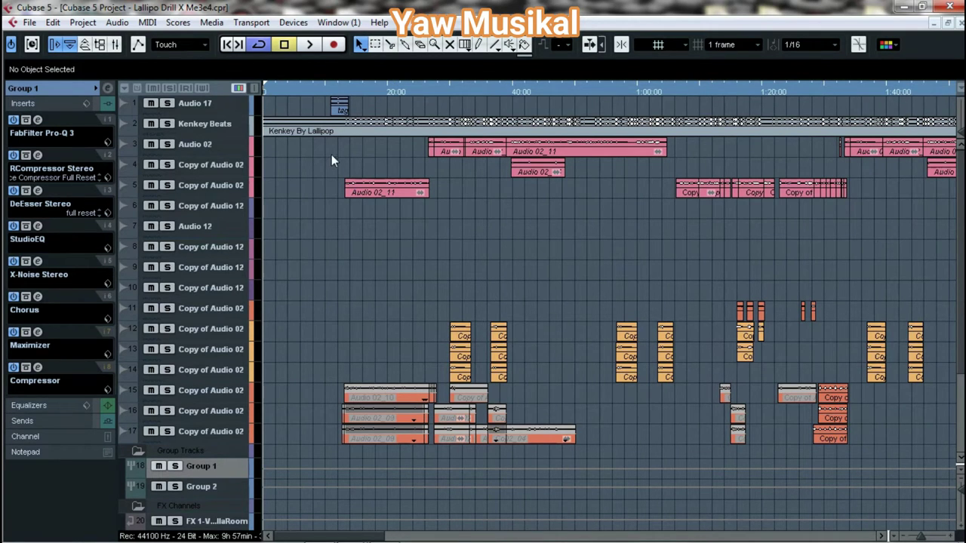
- Place the project cursor at about the 10-second mark, just before the tag clip
left_click(325, 89)
key("h")
key("g")
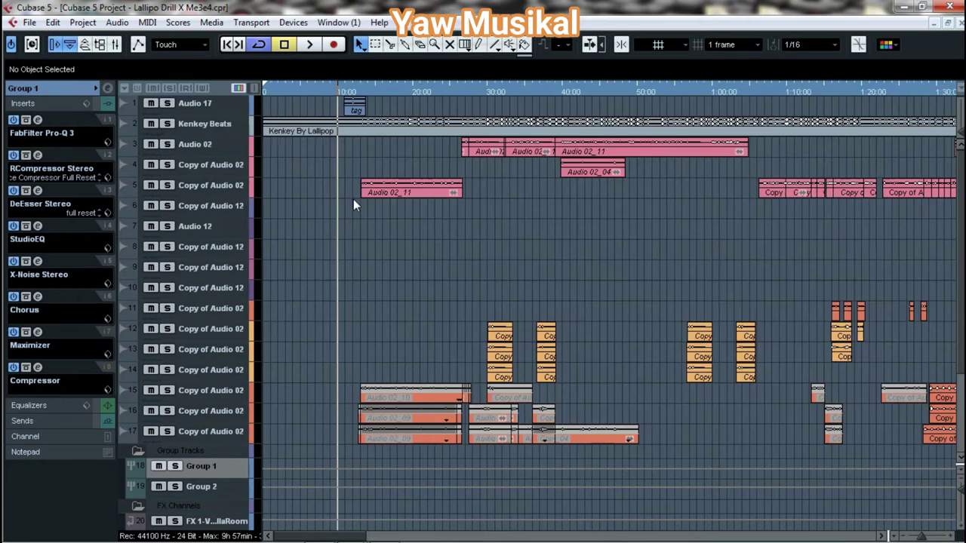
key("h")
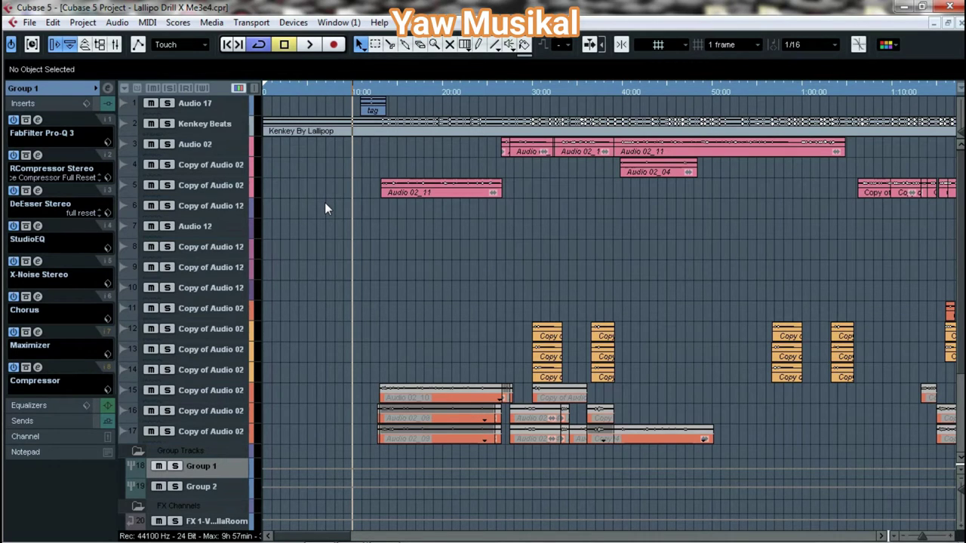
- Play the song from the beginning and look over the full arrangement, including the group and FX channels
key("space")
left_click(229, 46)
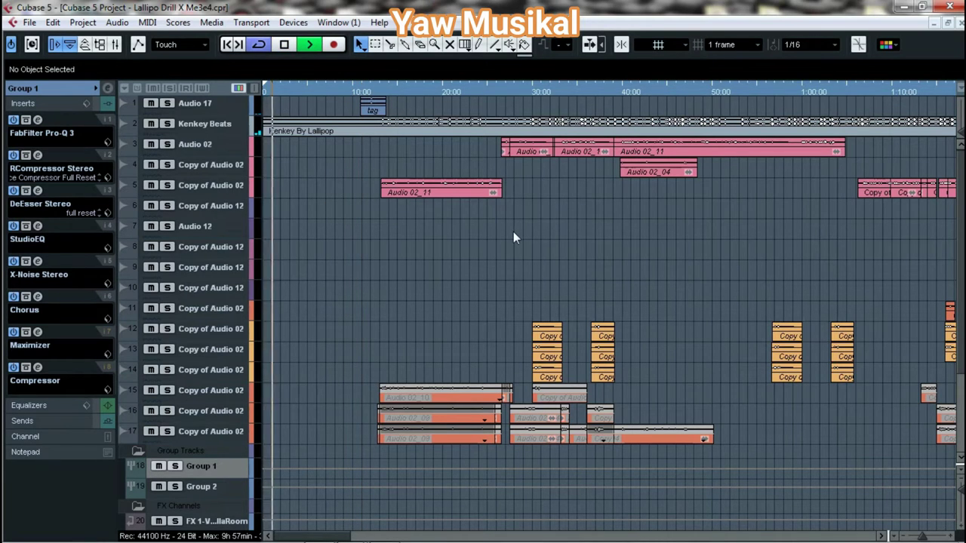
key("g")
key("g")
key("g")
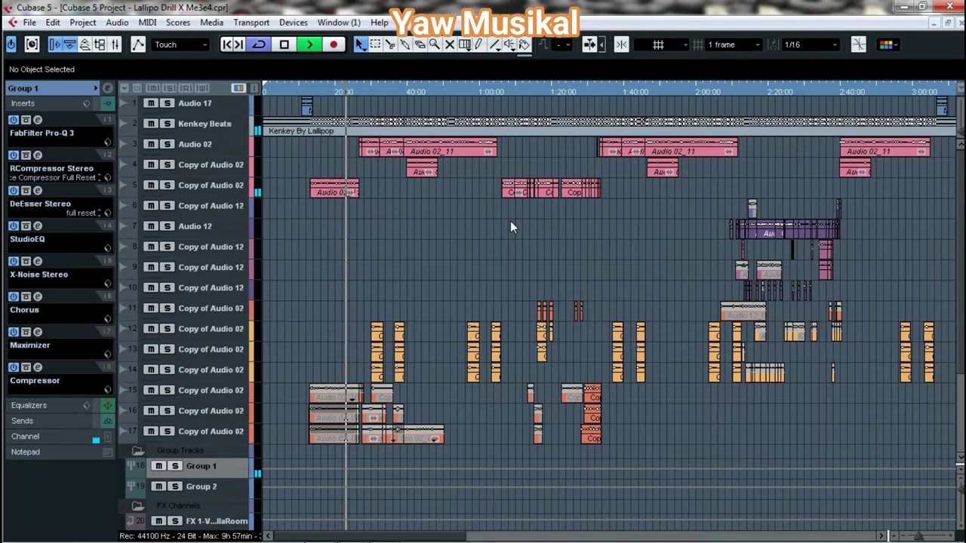
scroll(510, 220, "down", 5)
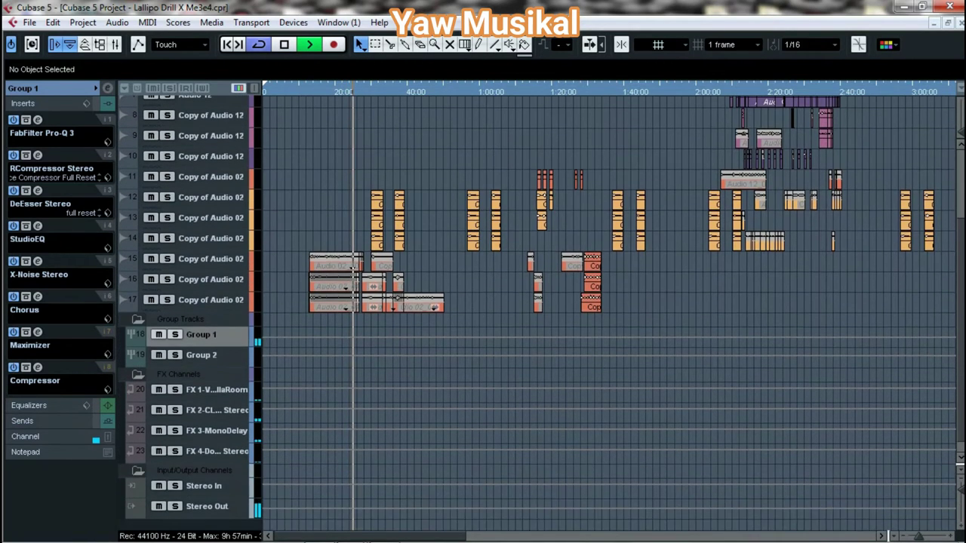
scroll(528, 226, "up", 5)
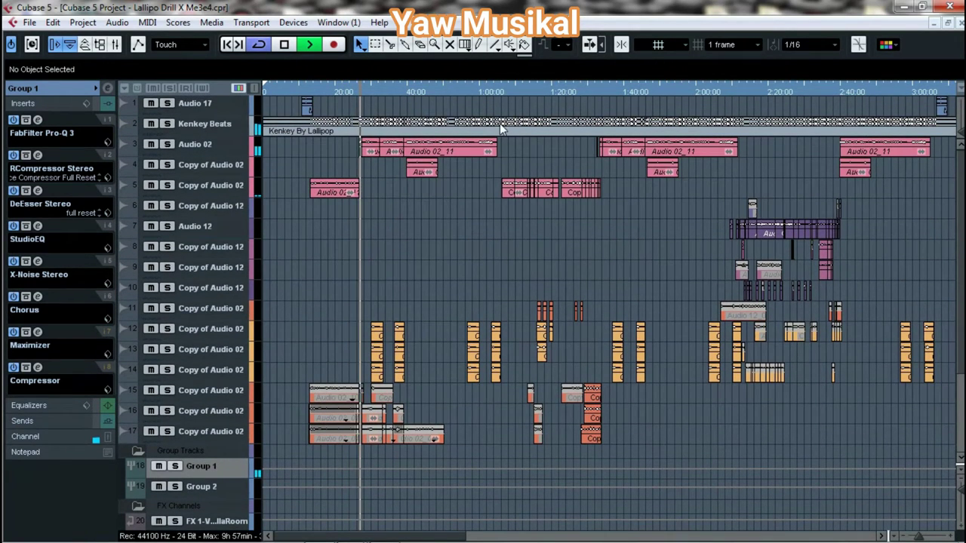
key("g")
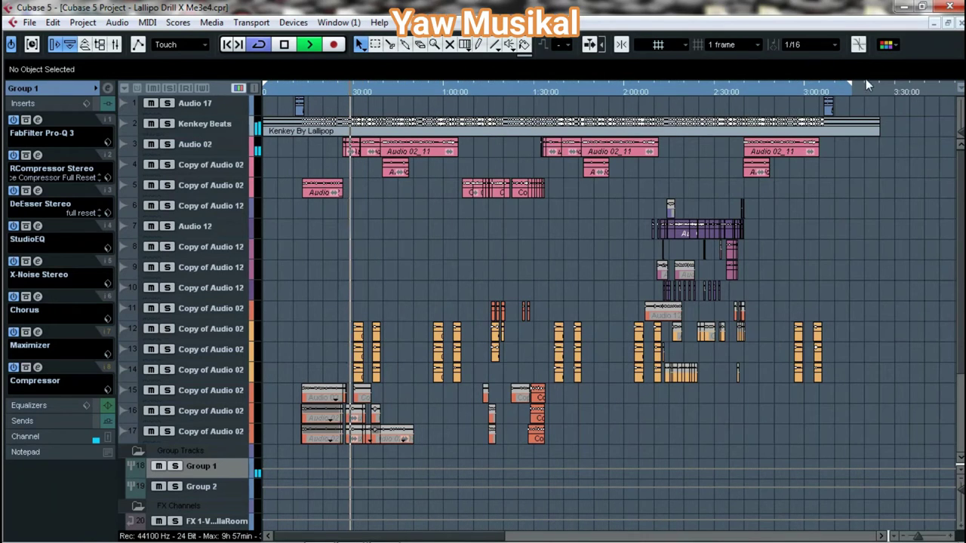
key("h")
key("h")
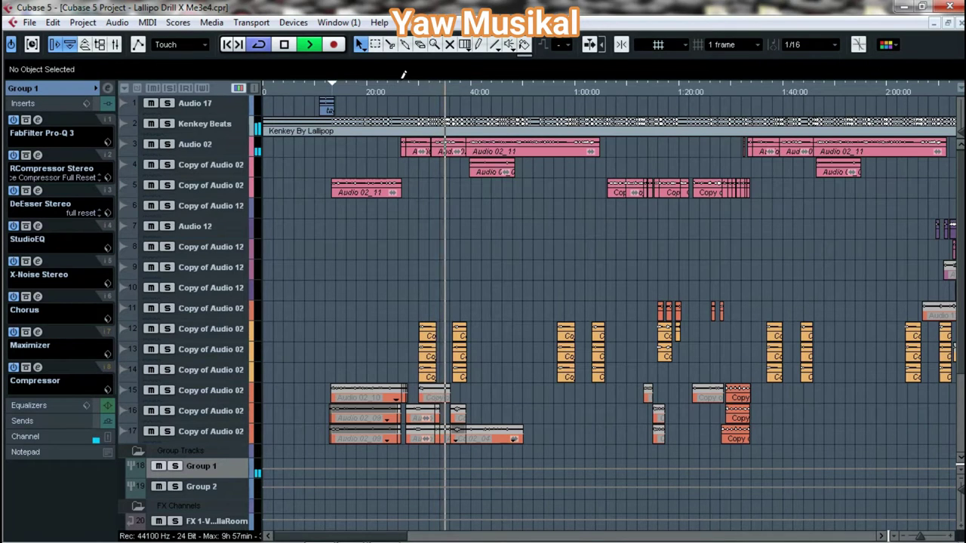
- Set the locator range over the first Audio 02 vocal section, about 0:27 to 1:05, and stop playback
left_click_drag(401, 79, 602, 81)
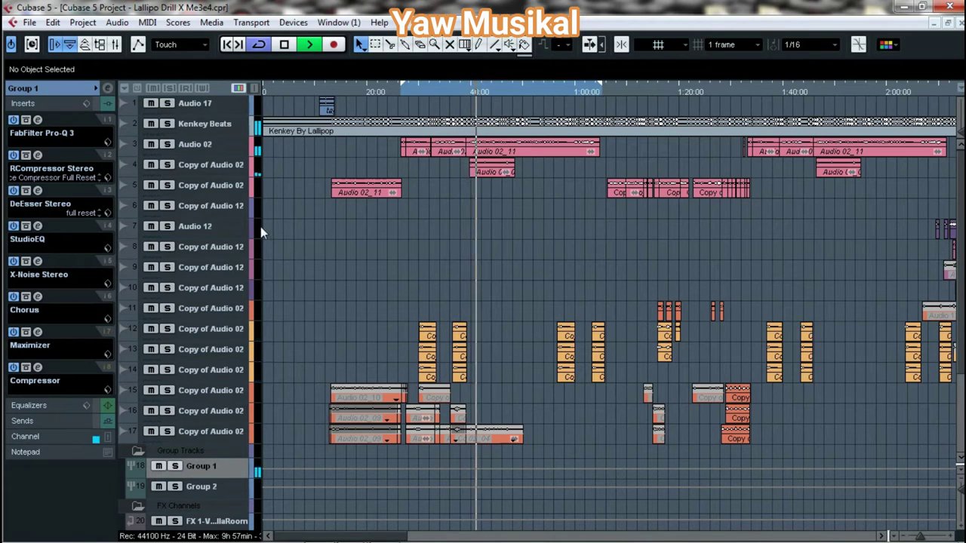
key("space")
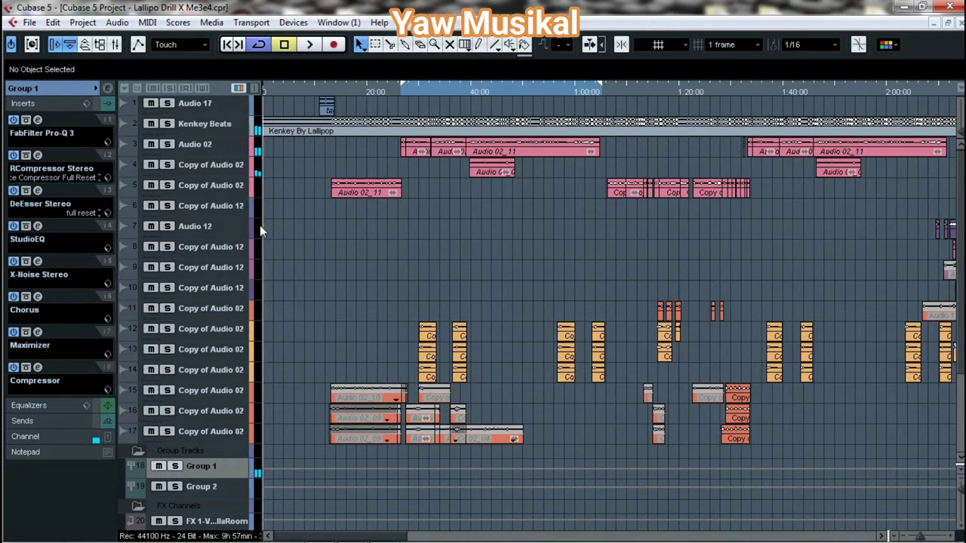
key("h")
key("h")
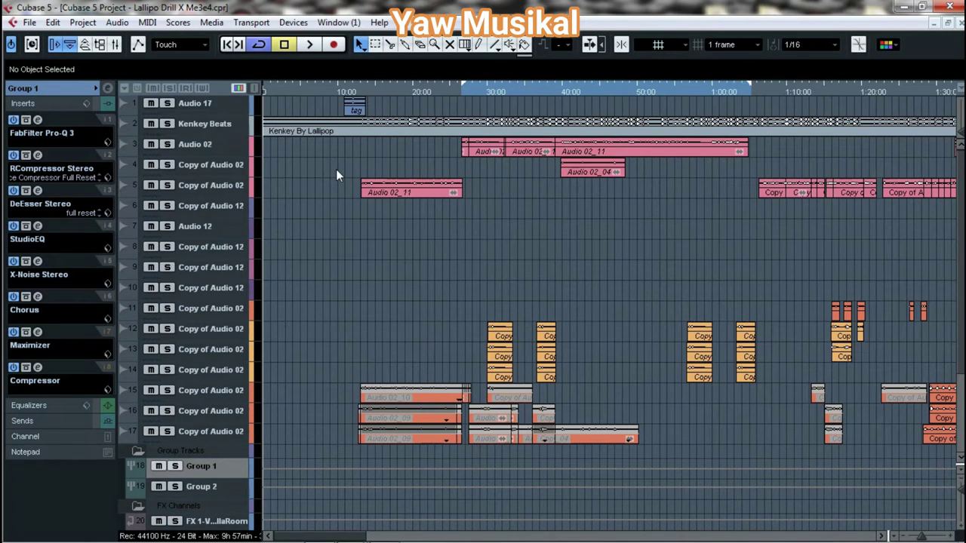
- Show the Audio 02 track's insert chain alongside a wider view of the arrangement
key("g")
key("g")
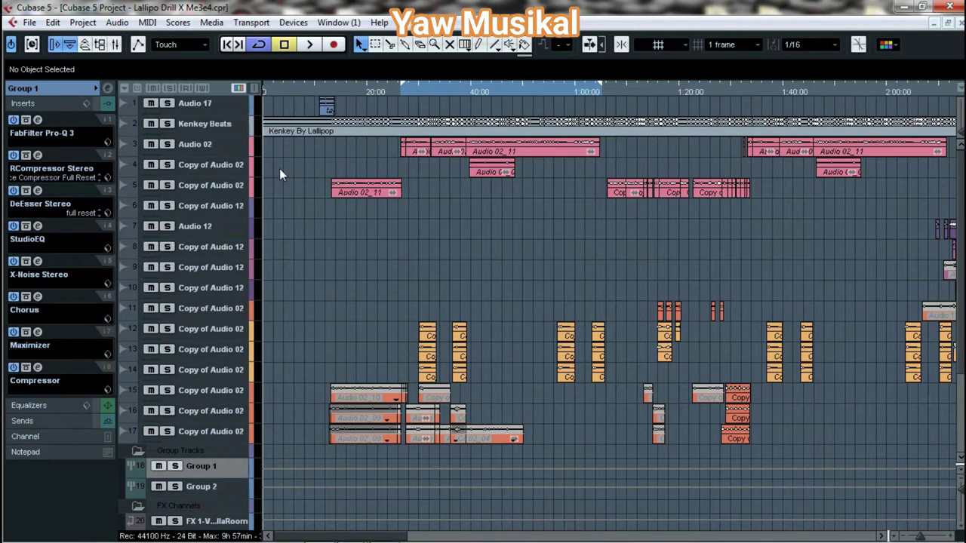
left_click(234, 145)
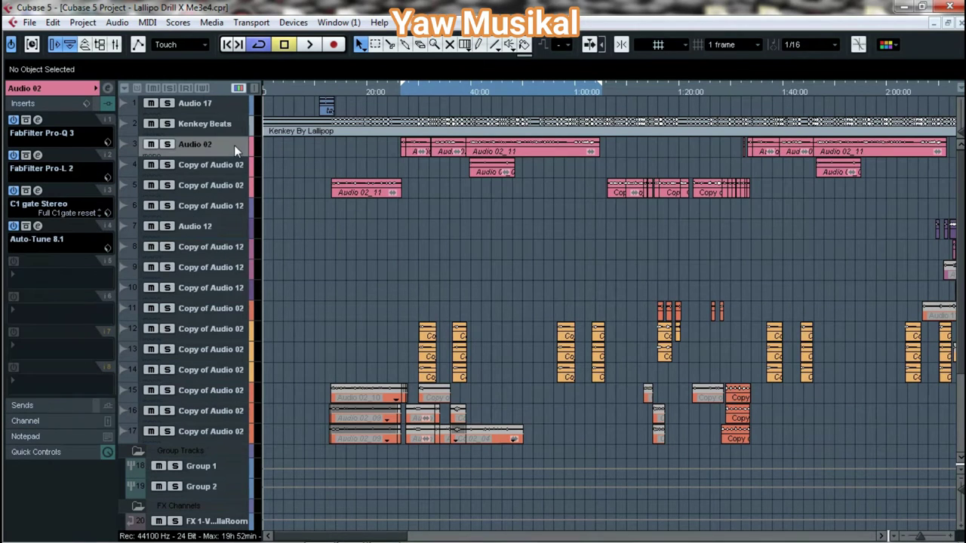
- Bypass all eight inserts on Group 1, from FabFilter Pro-Q 3 through Compressor
left_click(225, 467)
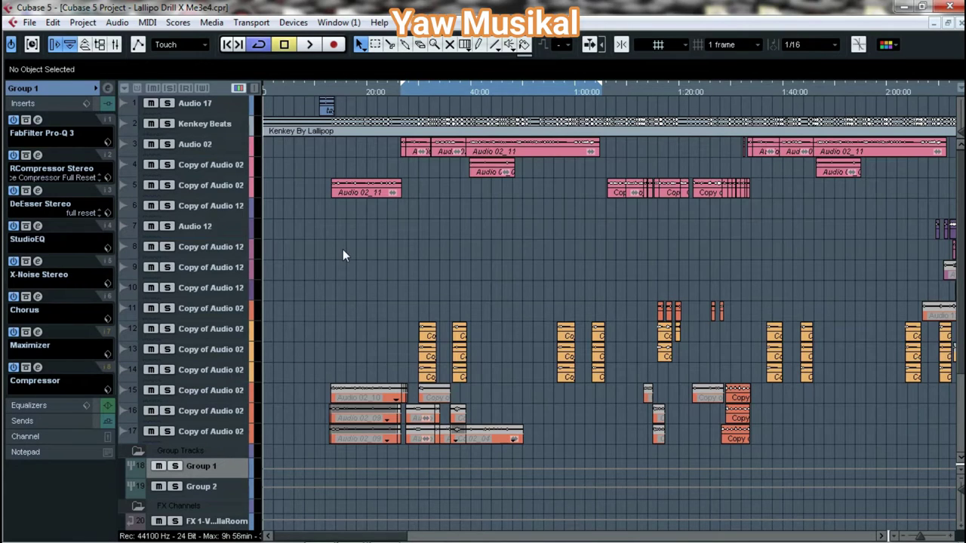
key("h")
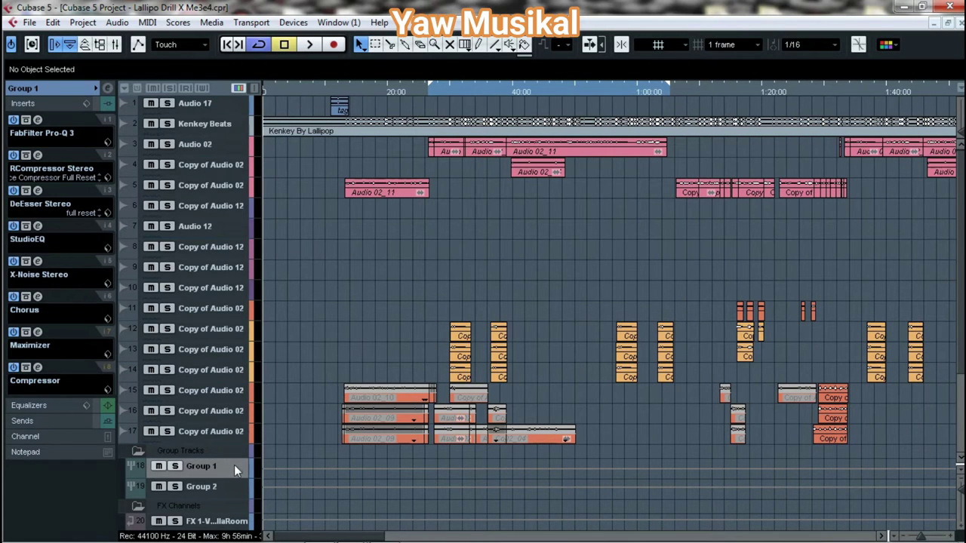
left_click(13, 119)
left_click(13, 155)
left_click(13, 191)
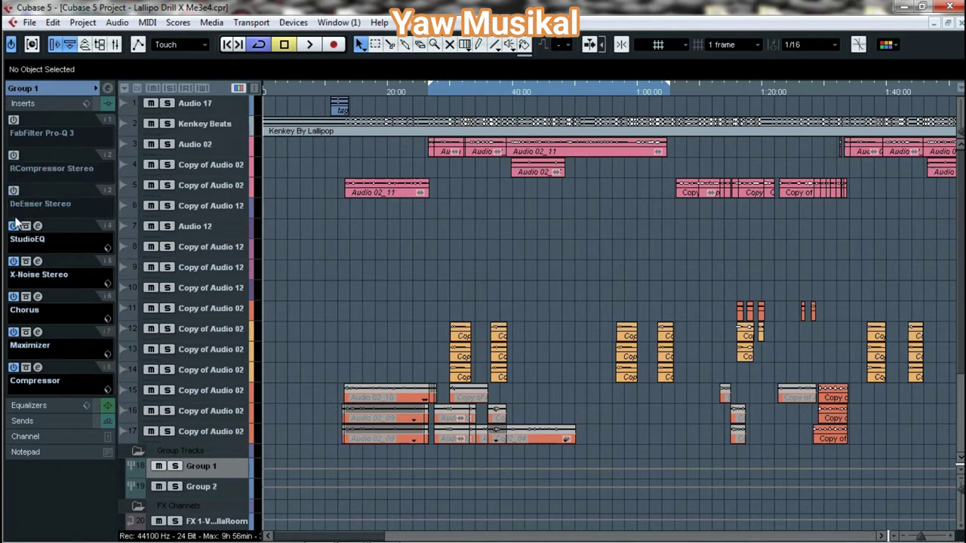
left_click(14, 226)
left_click(14, 262)
left_click(13, 297)
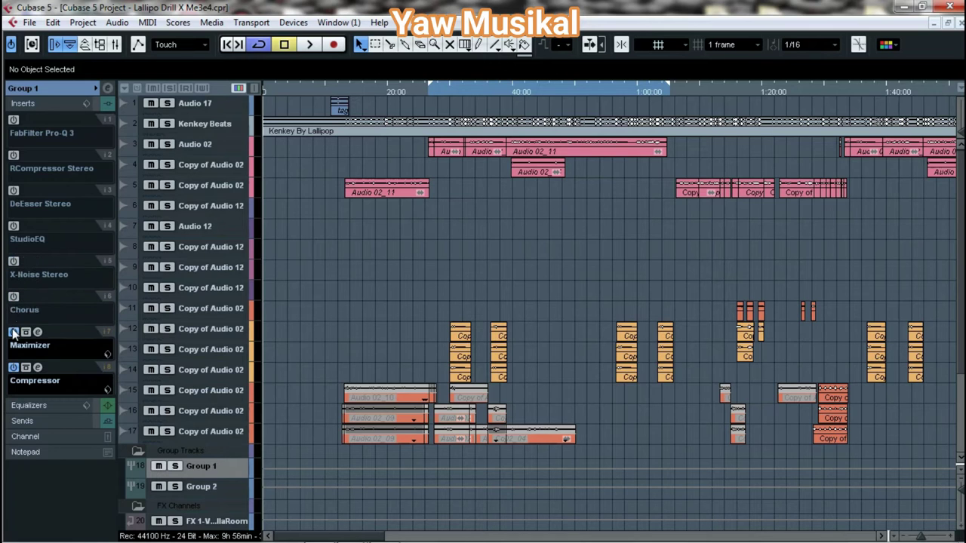
left_click(13, 332)
left_click(13, 367)
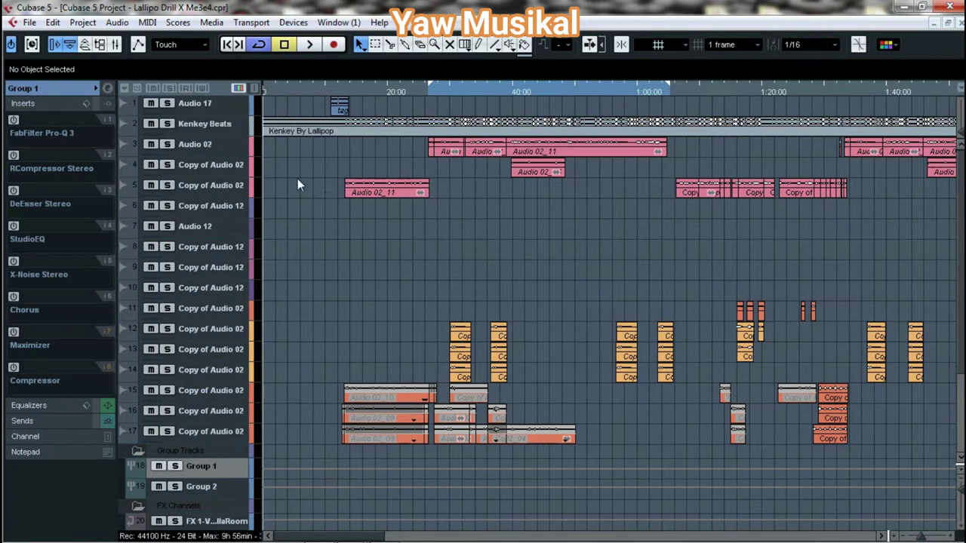
- Solo the Audio 02 track and bypass its Pro-Q 3, Pro-L 2, C1 gate and Auto-Tune inserts
left_click(226, 149)
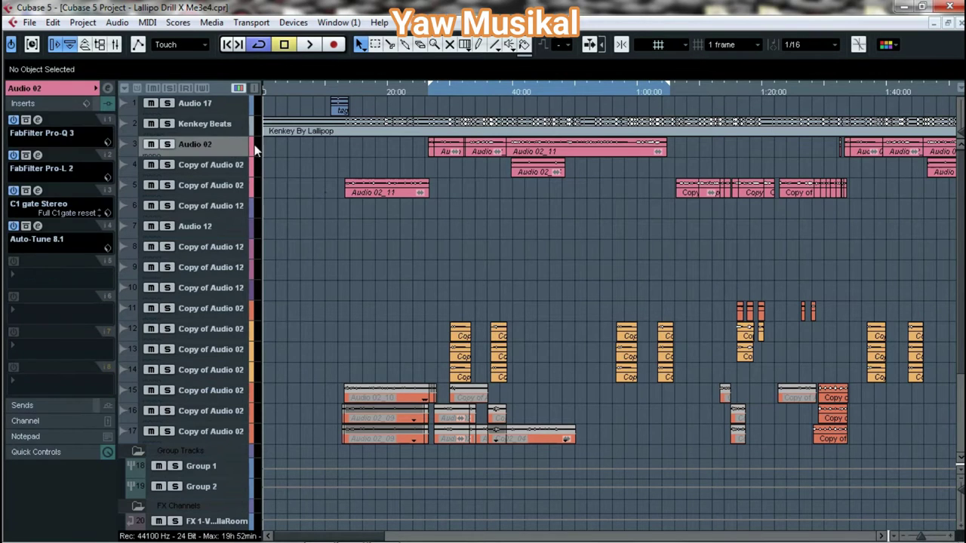
left_click(168, 145)
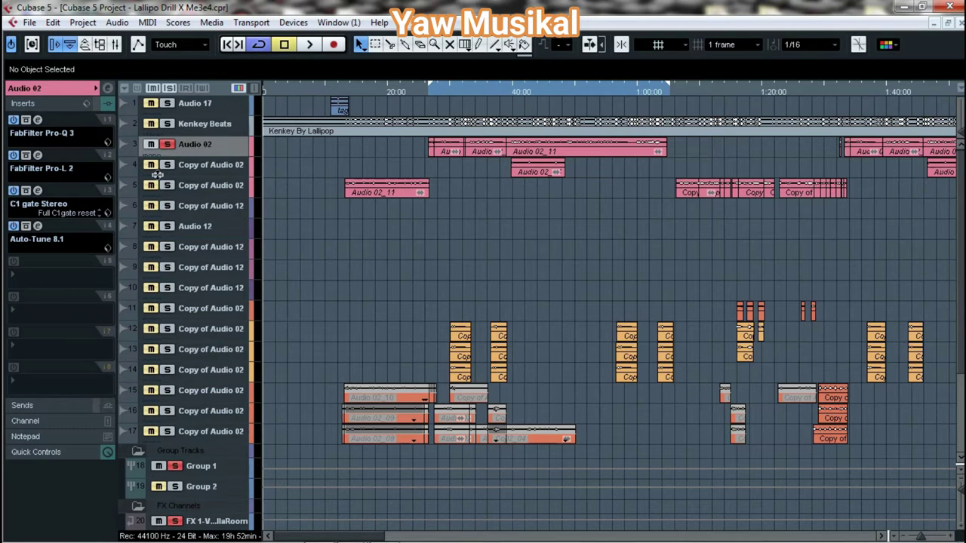
left_click(13, 120)
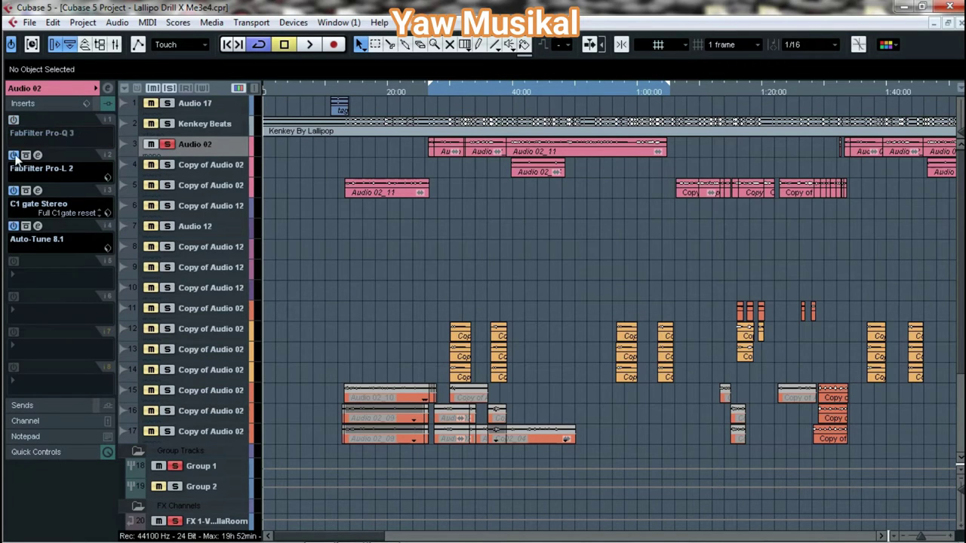
left_click(13, 155)
left_click(12, 190)
left_click(15, 234)
left_click(15, 226)
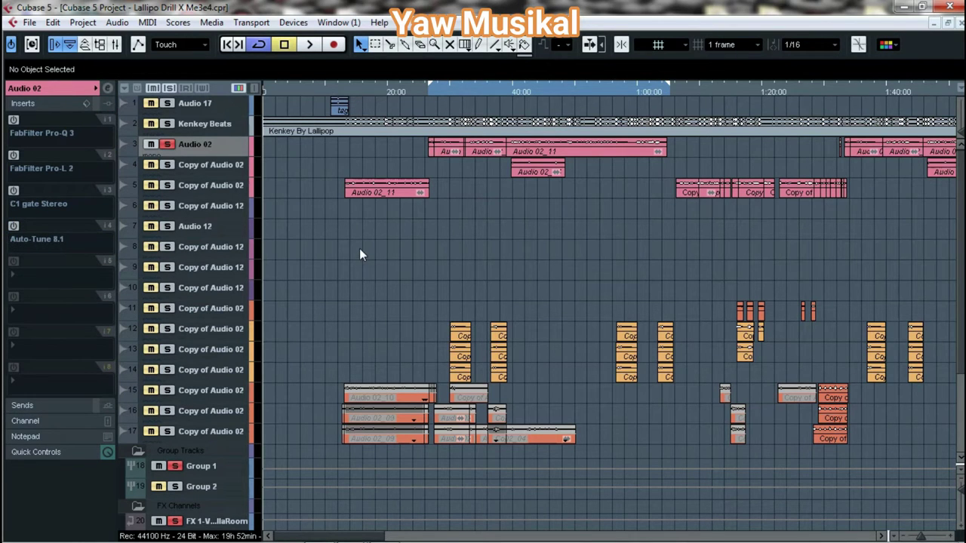
key("h")
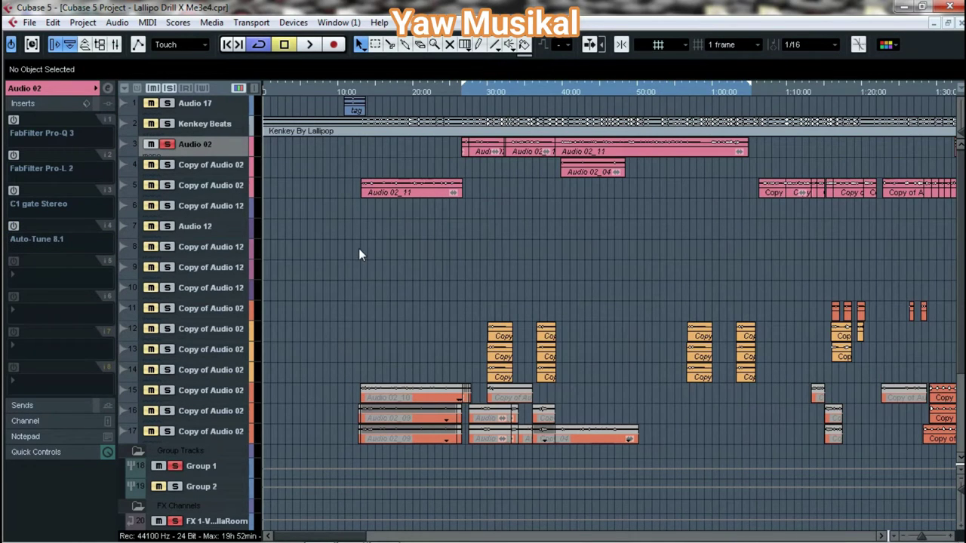
- Check the bypassed insert chains of Group 1 and Audio 02
left_click(206, 465)
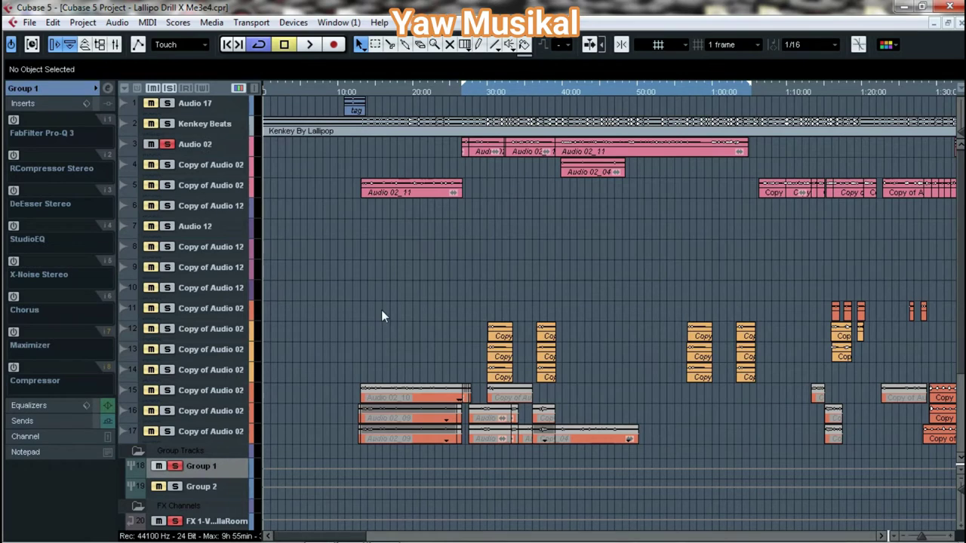
left_click(227, 149)
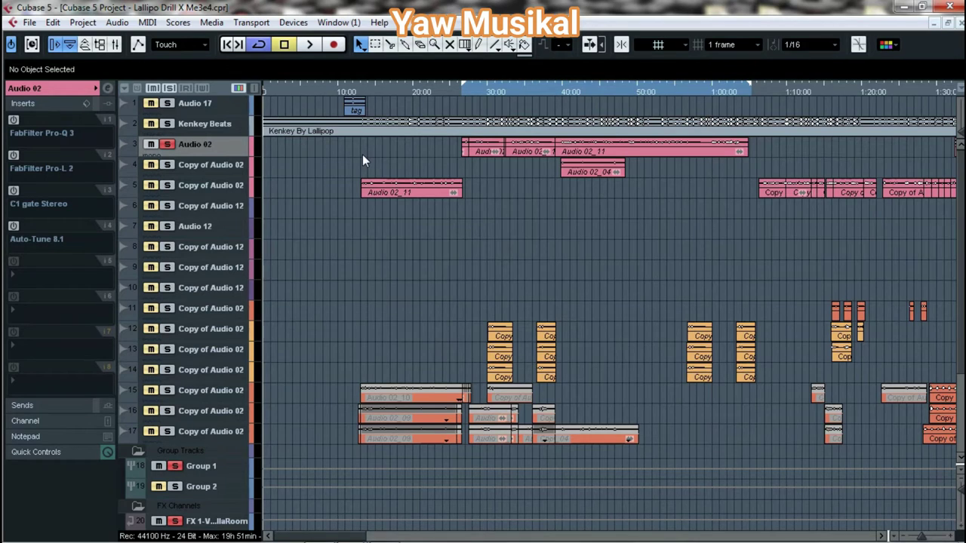
scroll(295, 155, "down", 3)
scroll(291, 155, "up", 3)
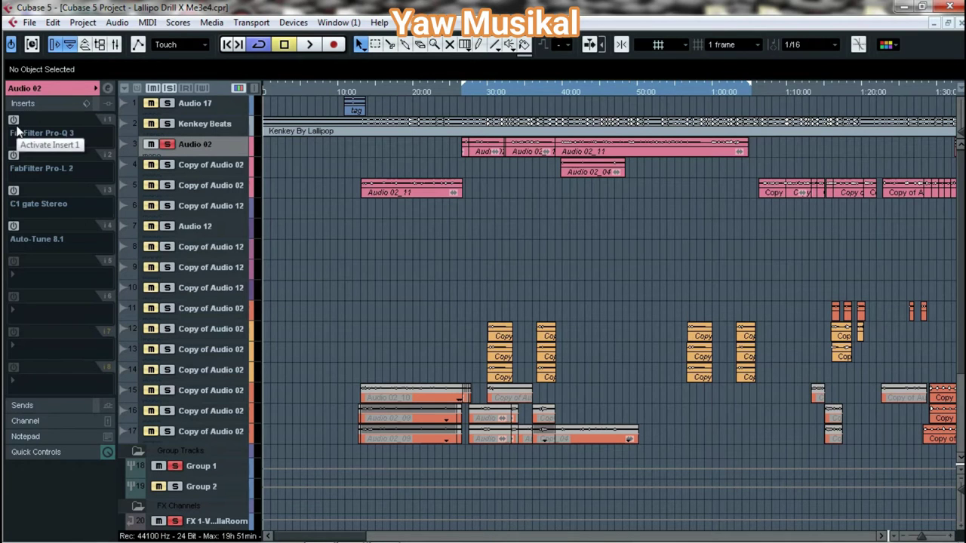
- Look at the FabFilter Pro-L 2 settings on Audio 02 and close its window
left_click(40, 190)
left_click(40, 190)
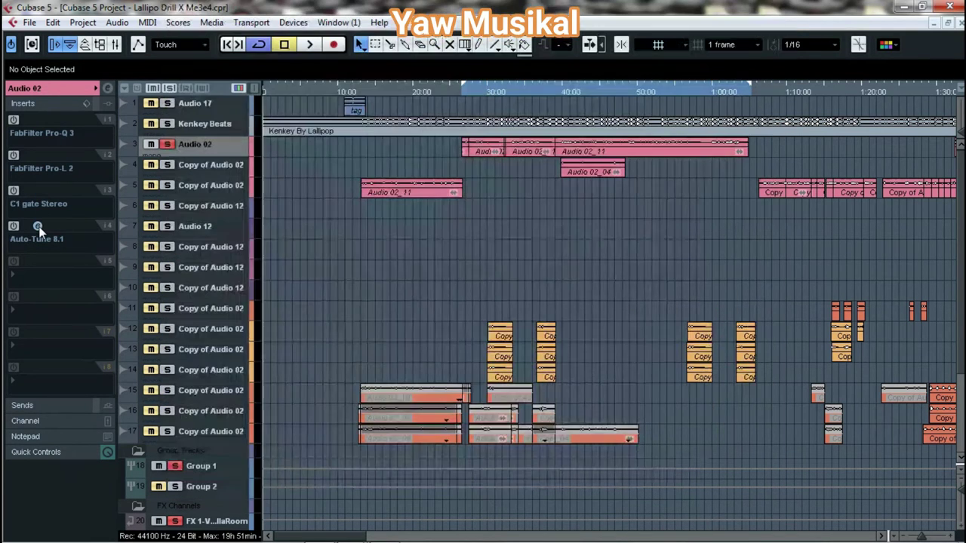
left_click(36, 156)
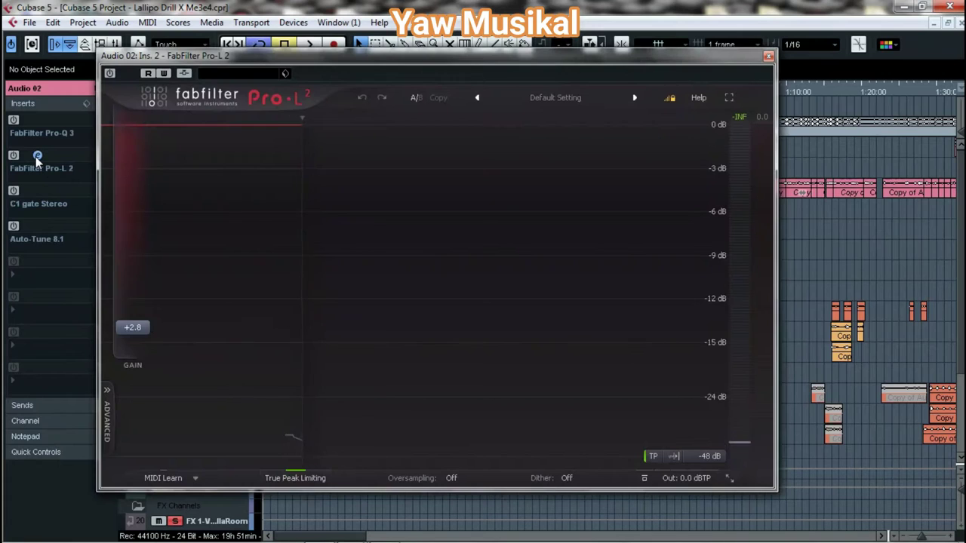
left_click(36, 157)
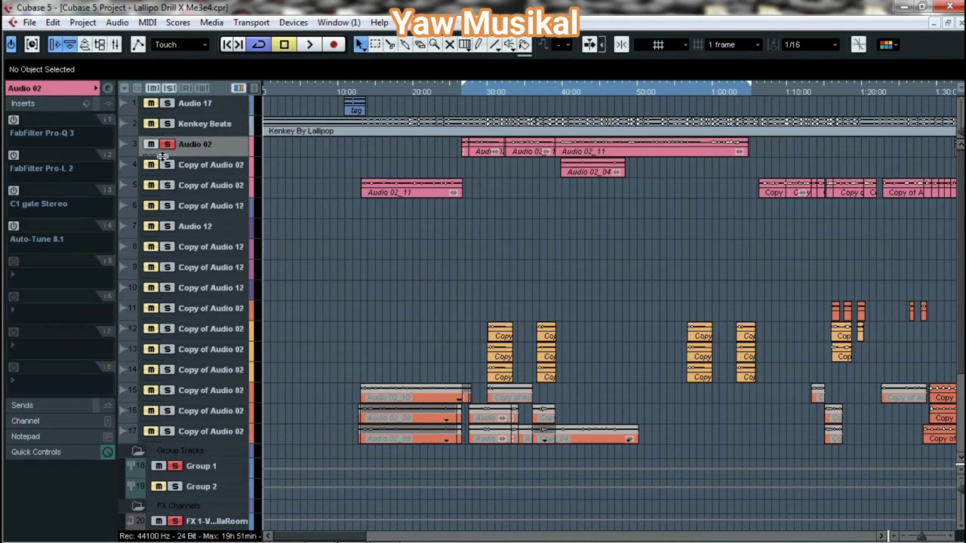
- Bring up the FabFilter Pro-Q 3 on Audio 02 and inspect its low shelf and low-mid bands
left_click(41, 134)
left_click(45, 133)
left_click(38, 121)
left_click_drag(412, 50, 387, 67)
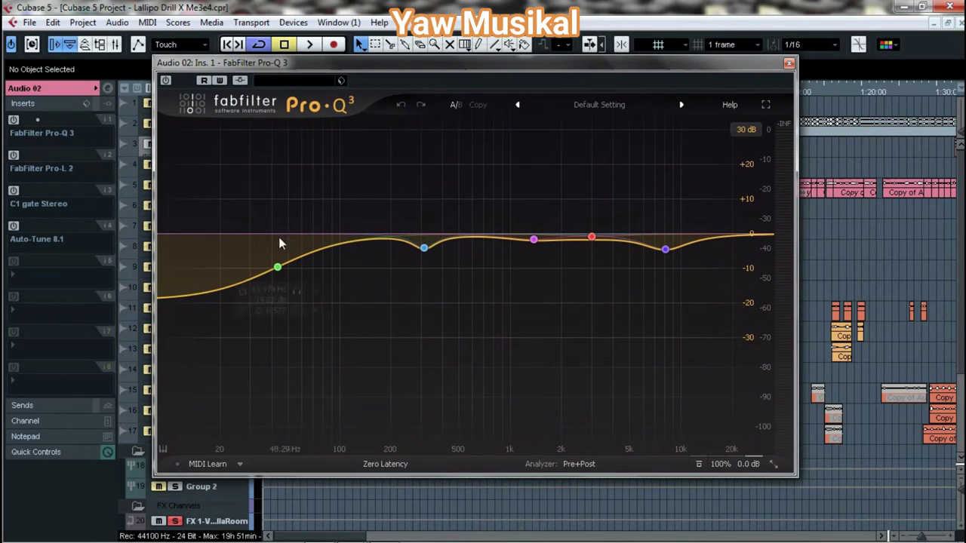
mouse_move(279, 269)
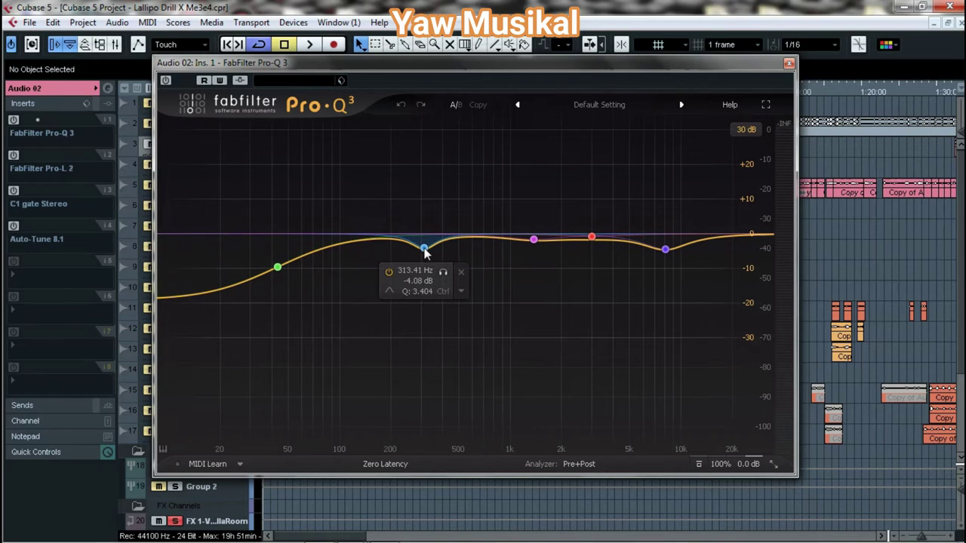
- Try replacing the low shelf band with a new one at about 37 Hz, -16.94 dB and Q 0.843, and undo it
right_click(277, 269)
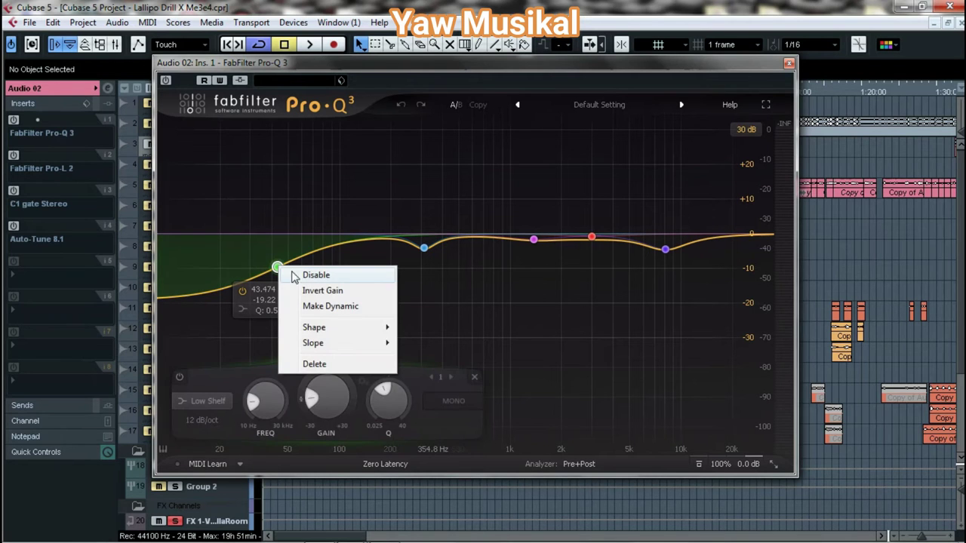
left_click(318, 363)
left_click_drag(214, 235, 267, 299)
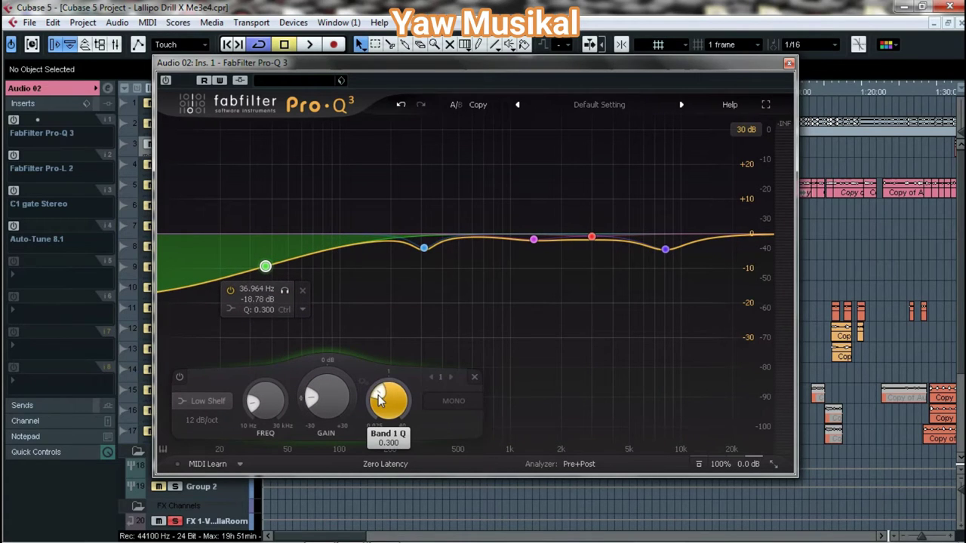
scroll(385, 390, "up", 3)
left_click_drag(267, 264, 266, 263)
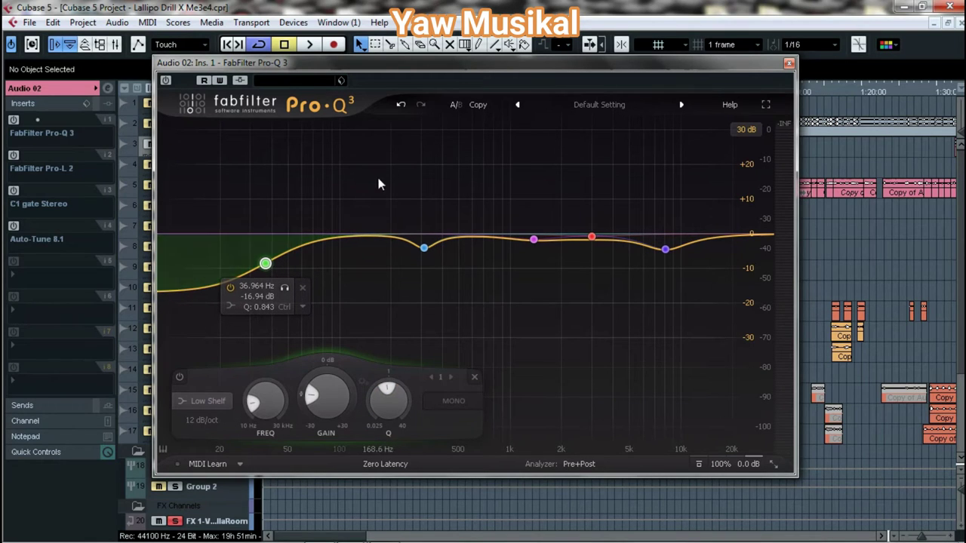
left_click(401, 105)
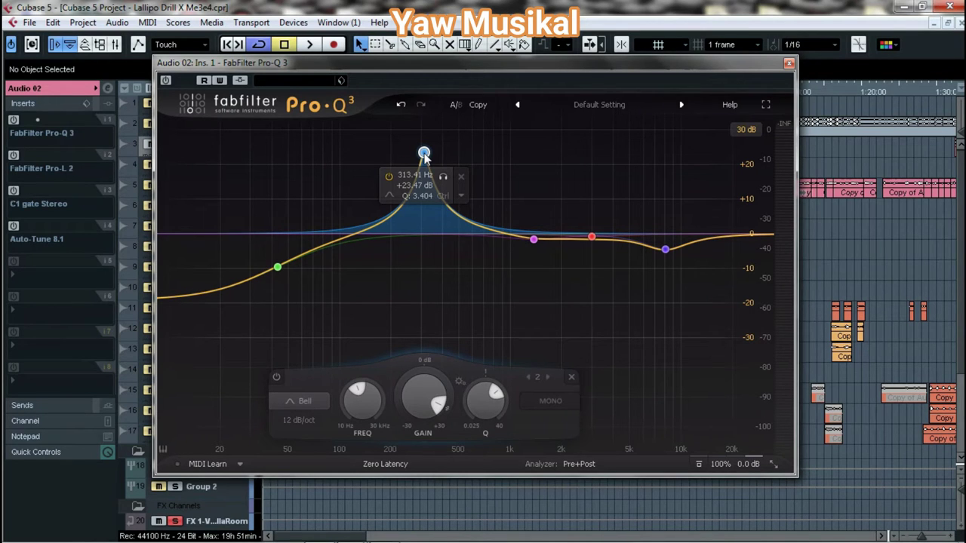
- Try sweeping the boosted Band 2 bell to about 293 Hz at +19.80 dB, lower its gain, and undo the changes
mouse_move(424, 153)
left_mouse_down()
mouse_move(422, 247)
mouse_move(419, 130)
mouse_move(422, 164)
mouse_move(408, 216)
mouse_move(420, 165)
left_mouse_up()
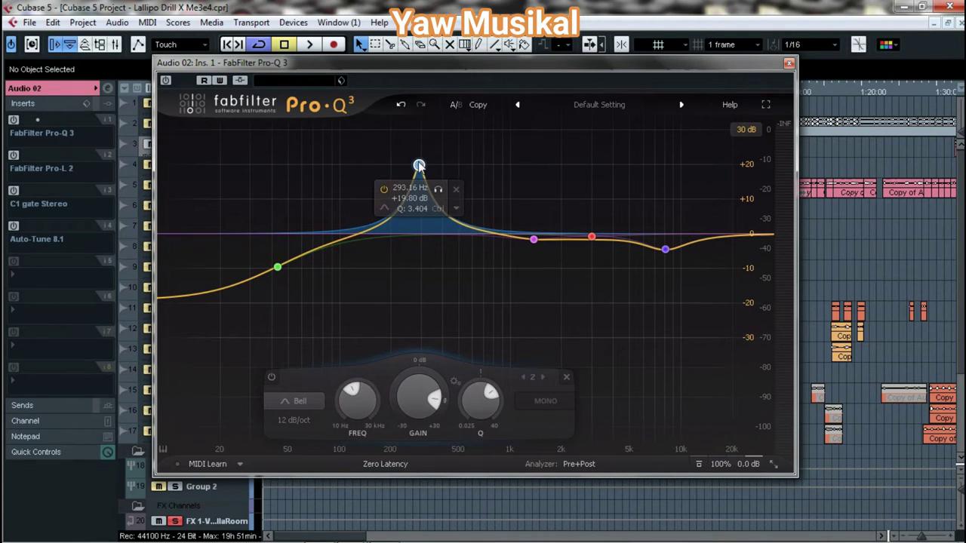
left_click_drag(435, 403, 434, 456)
left_click(401, 105)
left_click(401, 105)
left_click(401, 105)
left_click(401, 105)
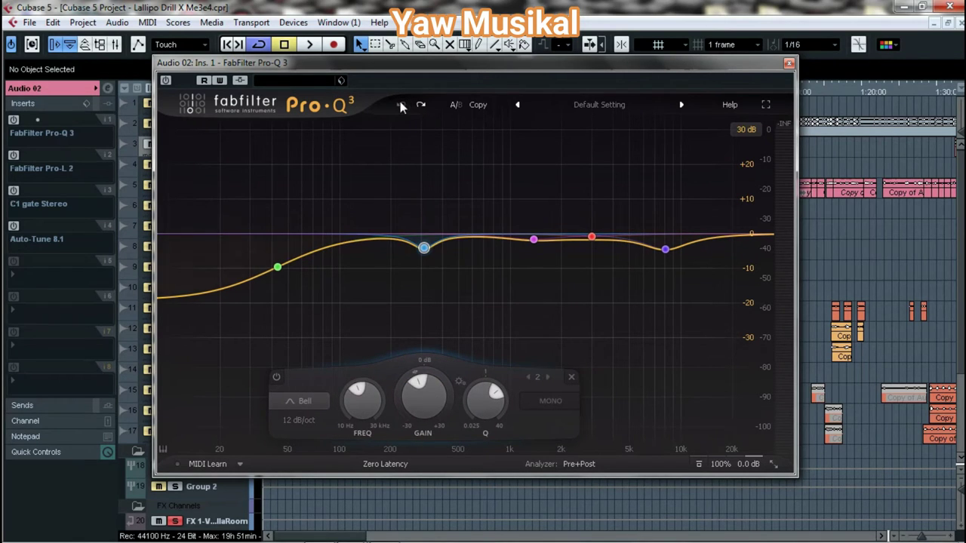
- Try boosting Band 3 to +8.78 dB at about 1389 Hz and cutting it to -2.24 dB at about 1443 Hz, and undo both
left_click_drag(438, 65, 378, 62)
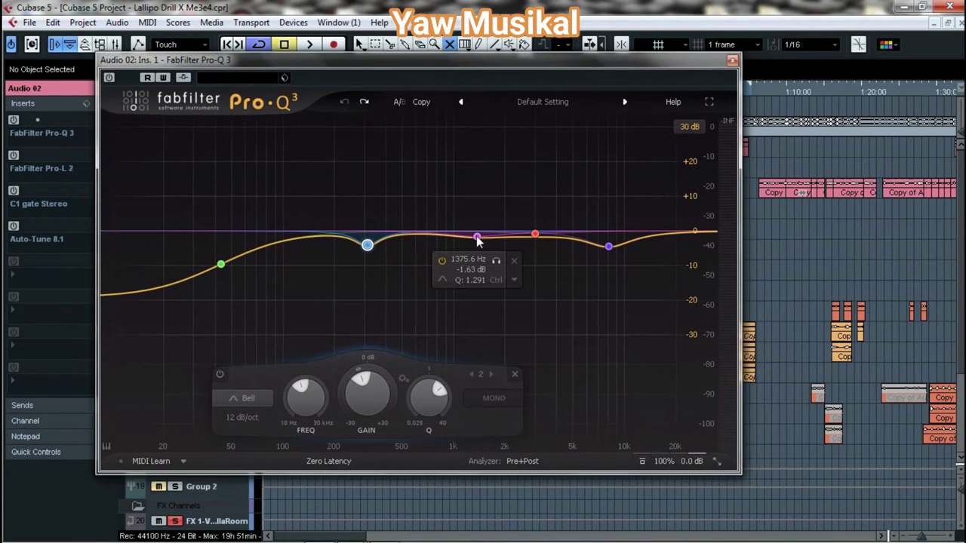
left_click(480, 181)
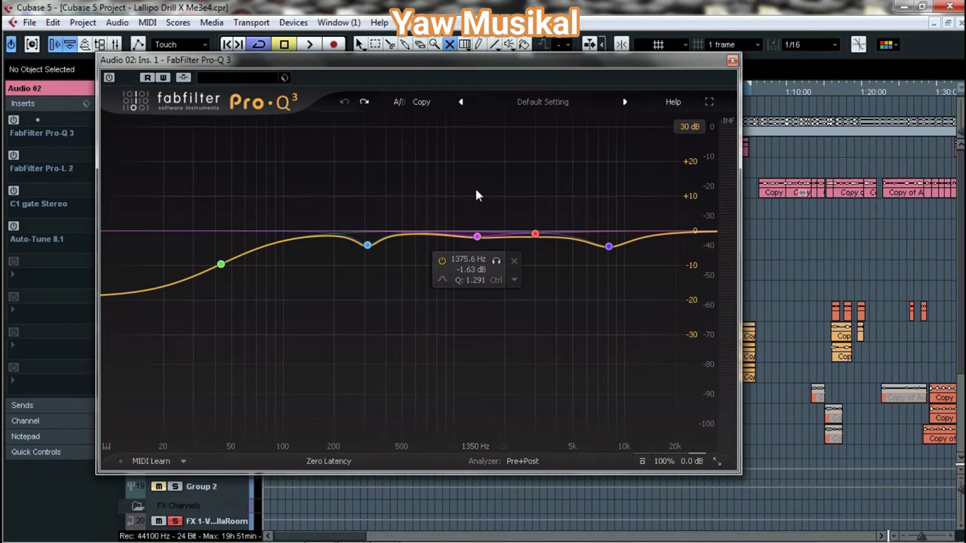
left_click_drag(476, 240, 477, 205)
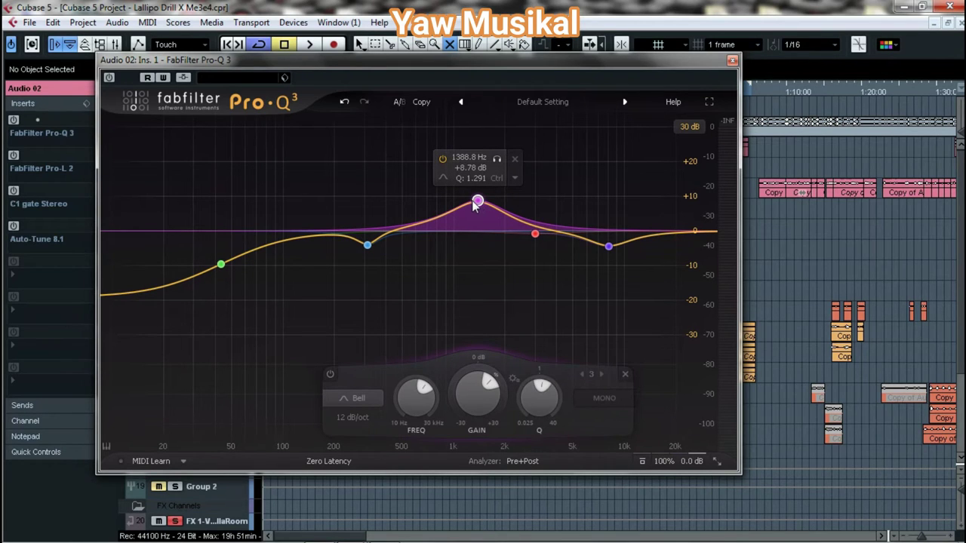
left_click_drag(477, 200, 483, 246)
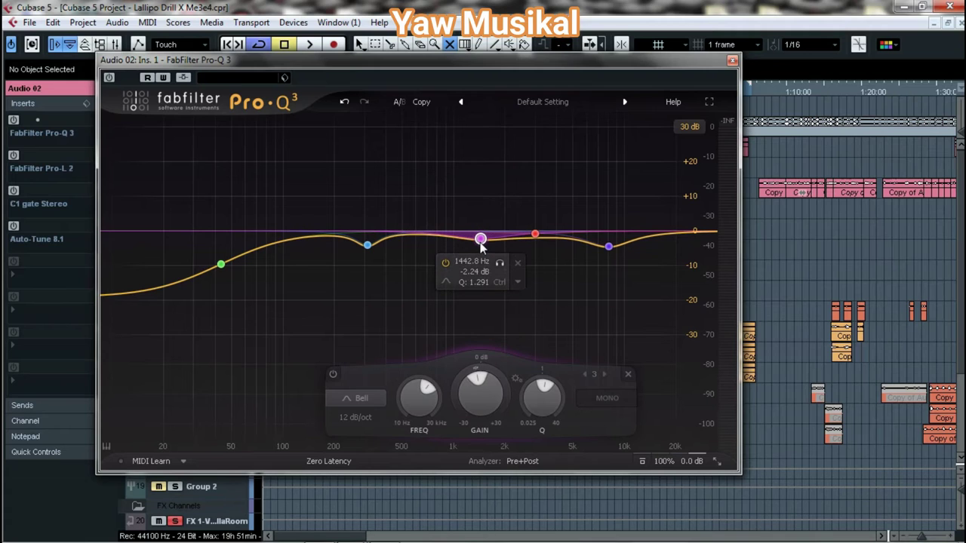
left_click(344, 102)
left_click(344, 105)
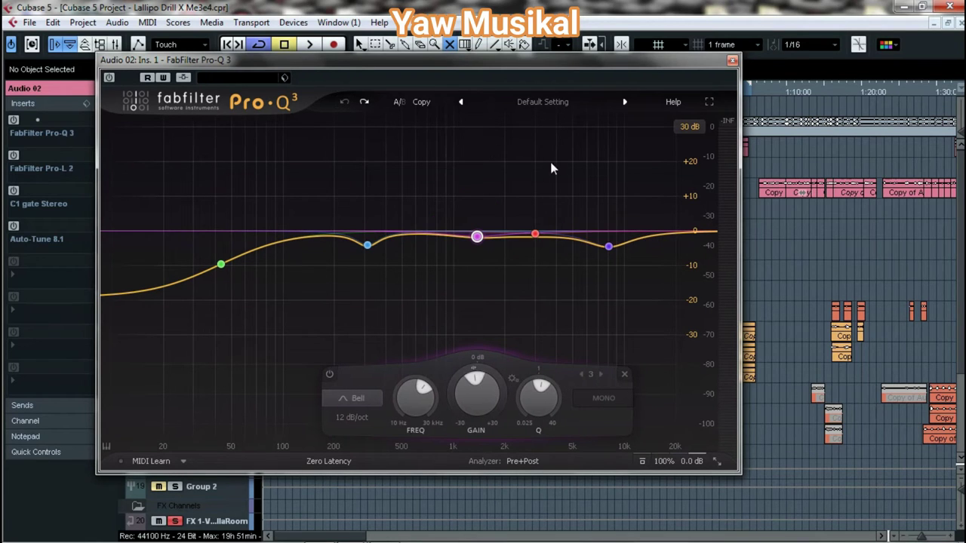
- Inspect the frequency, gain and Q settings of Bands 4 and 5 in the Pro-Q 3
left_click(534, 234)
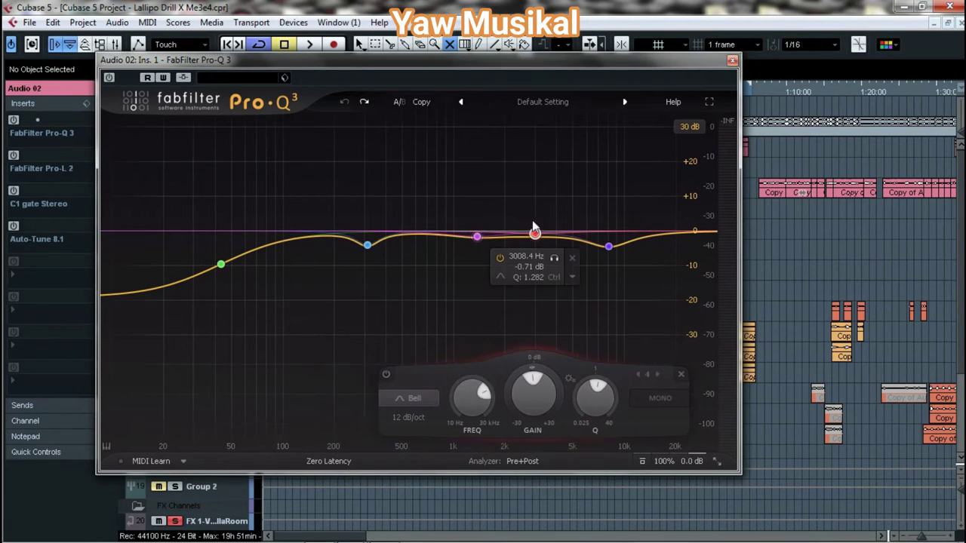
left_click(608, 249)
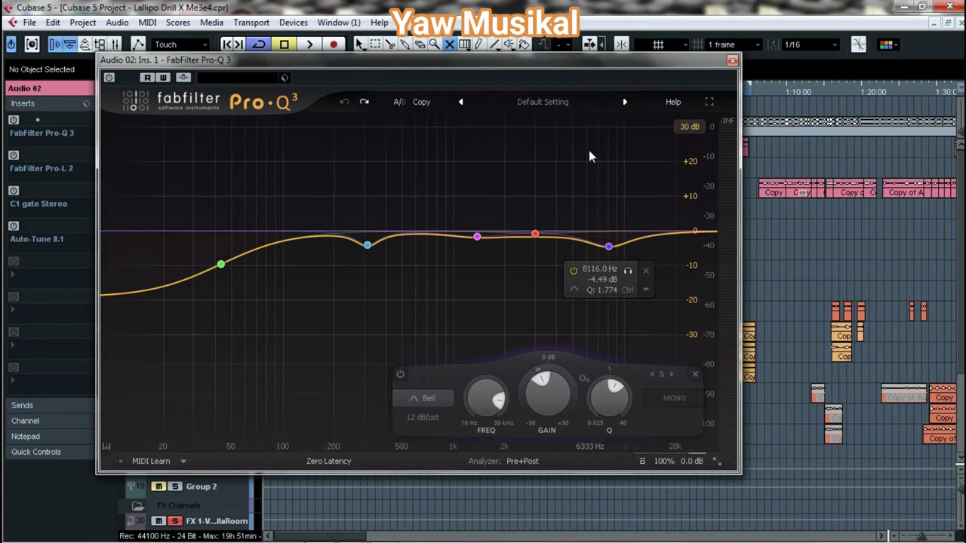
left_click(290, 171)
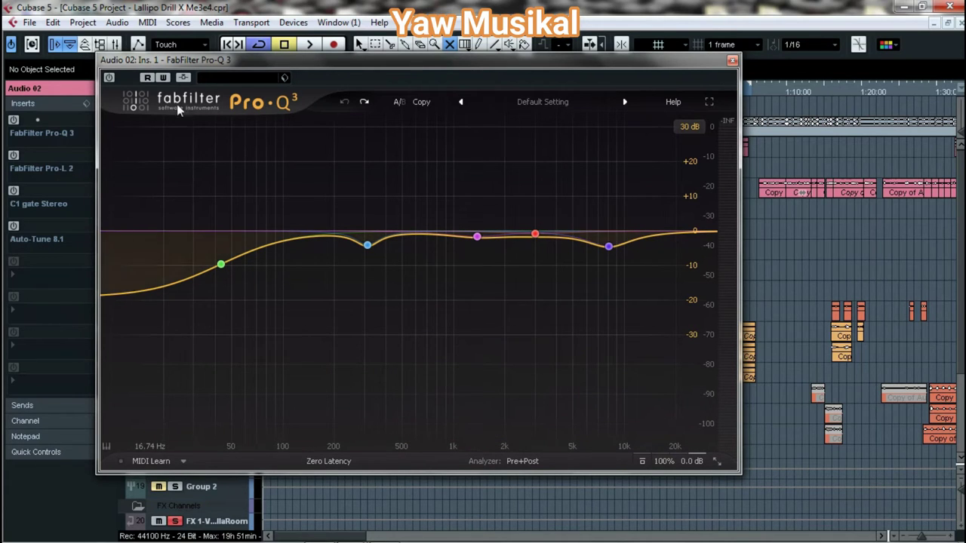
- Close the Pro-Q 3 window and place the project cursor at the start of the first Audio 02 vocal section
left_click(731, 60)
left_click(461, 91)
key("h")
key("h")
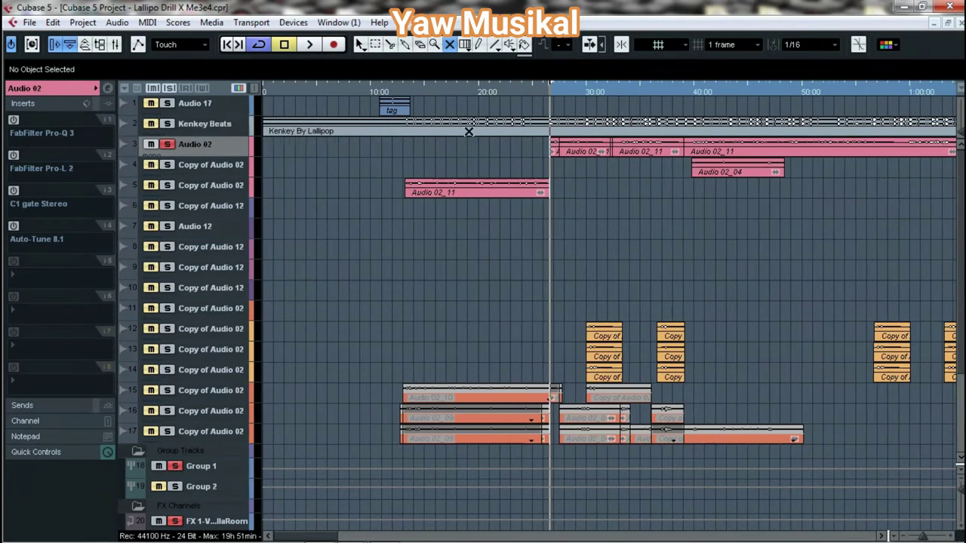
- Play the first Audio 02 vocal section to compare it without and with its FabFilter Pro-Q 3 insert, leaving the insert enabled
left_click_drag(308, 531, 327, 540)
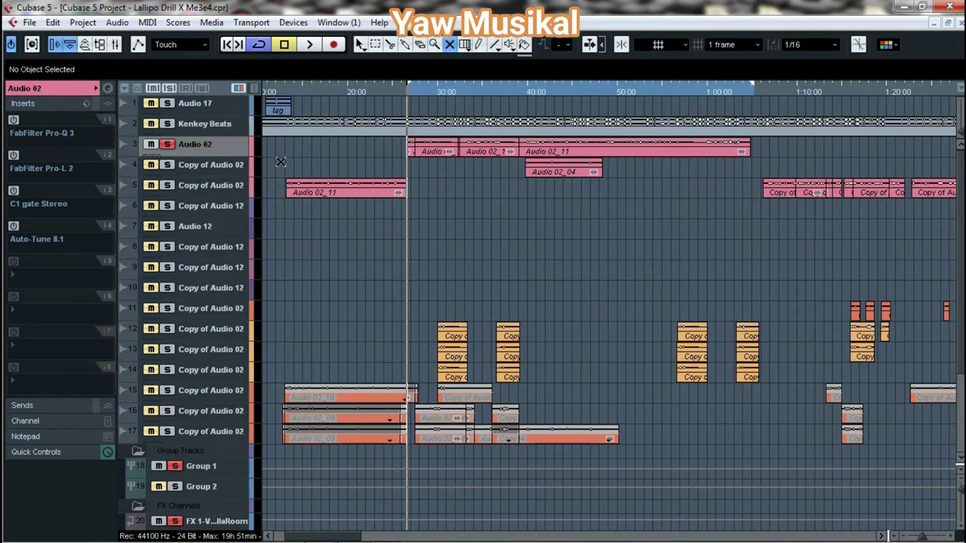
key("space")
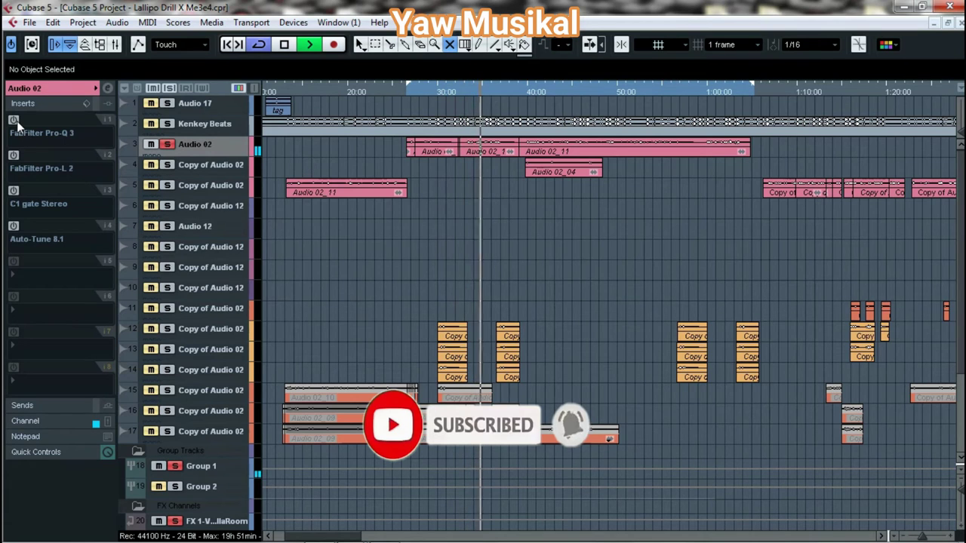
mouse_move(16, 127)
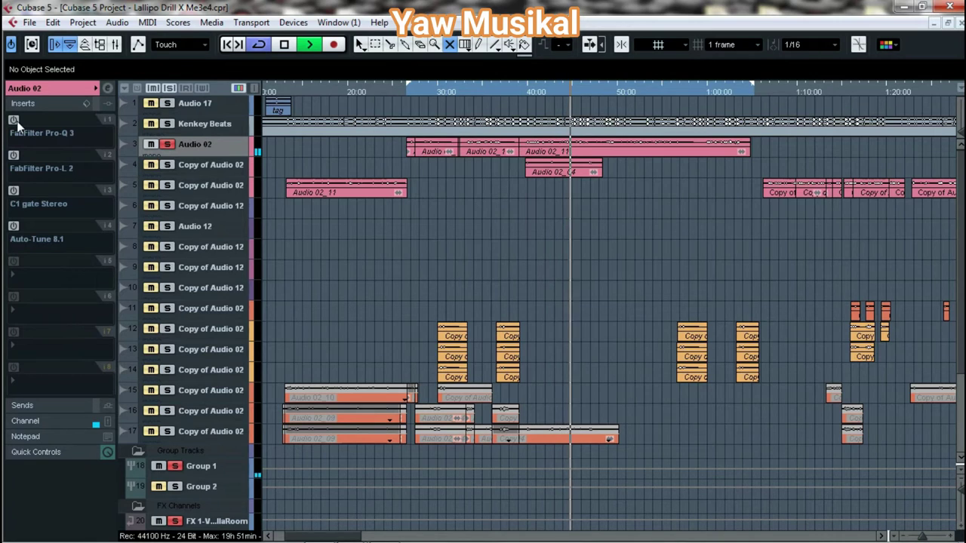
key("space")
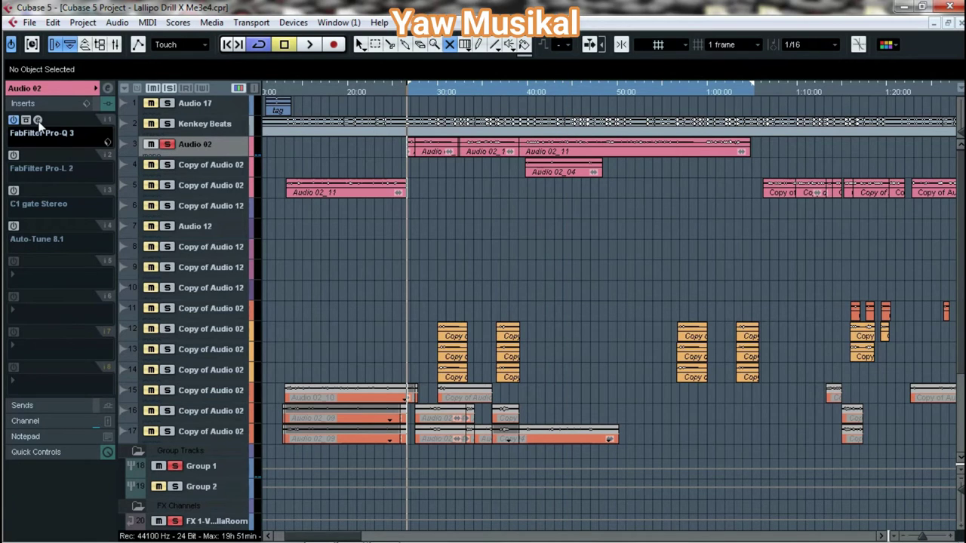
- Review the EQ curve in Audio 02's FabFilter Pro-Q 3 and close its window
left_click(38, 121)
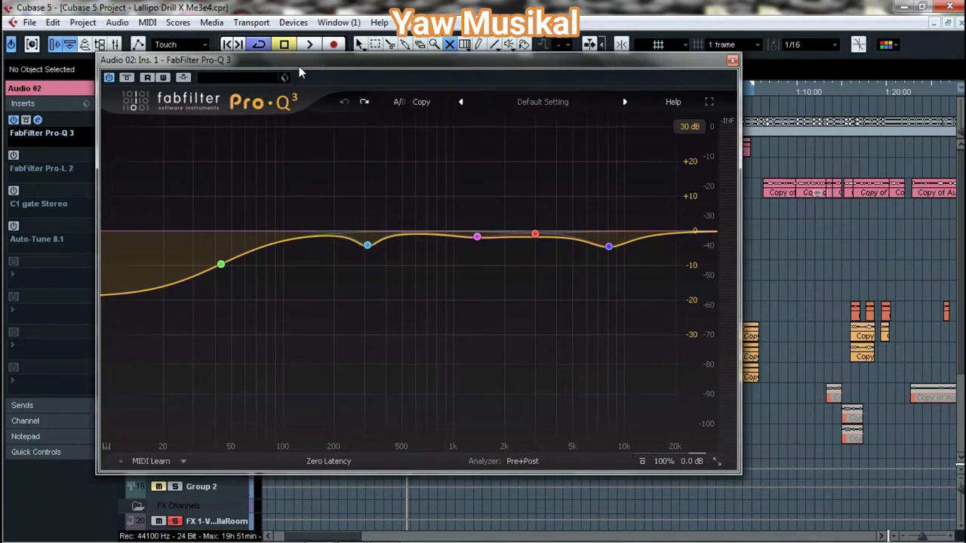
left_click_drag(300, 69, 300, 76)
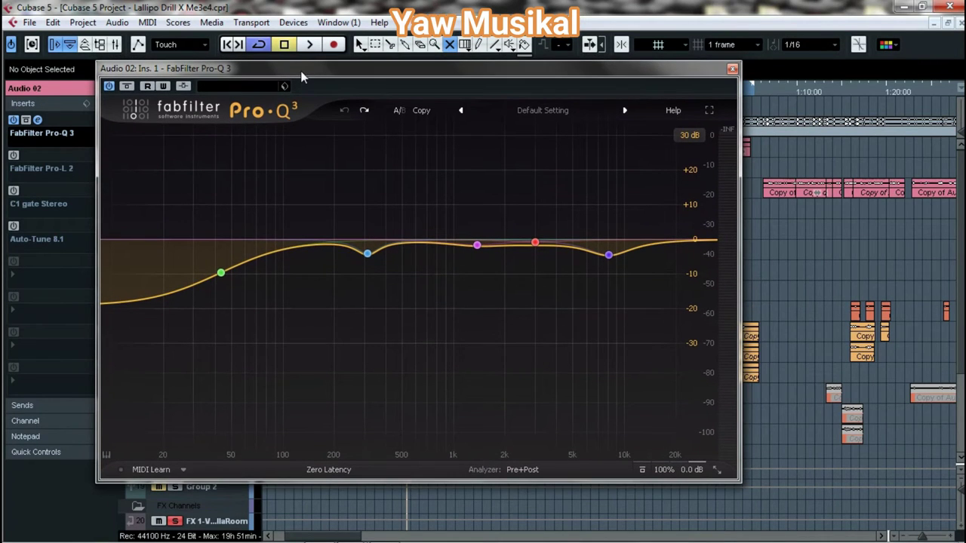
left_click(732, 69)
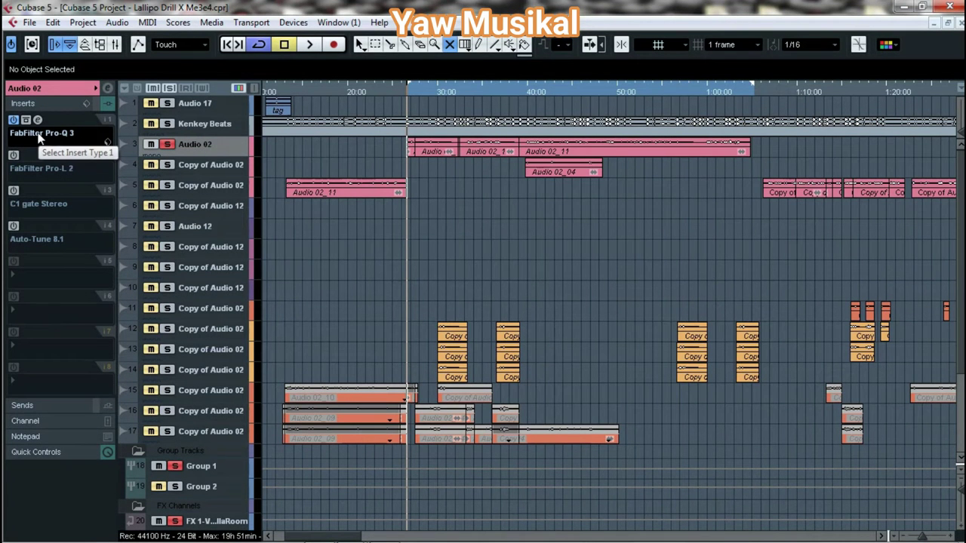
left_click(40, 136)
left_click(41, 130)
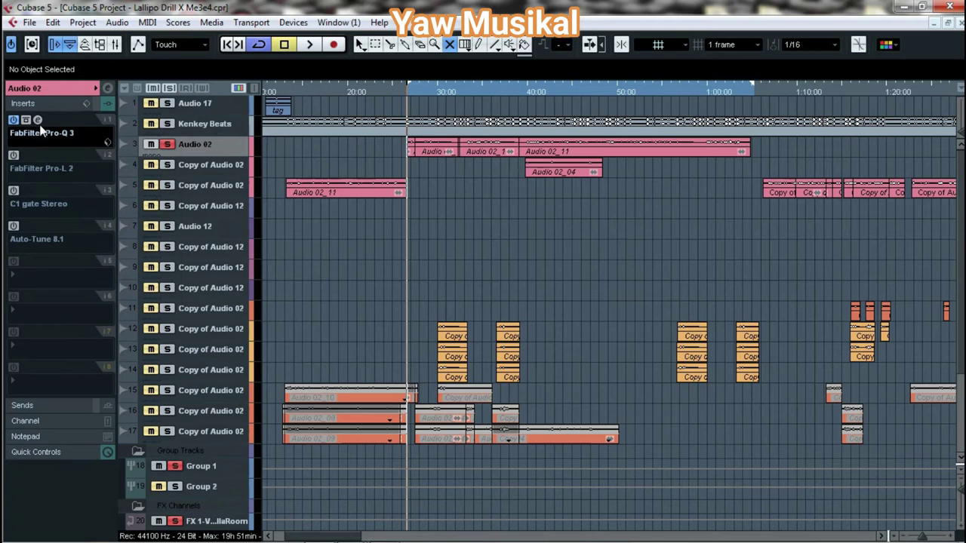
left_click(37, 120)
left_click_drag(257, 70, 258, 53)
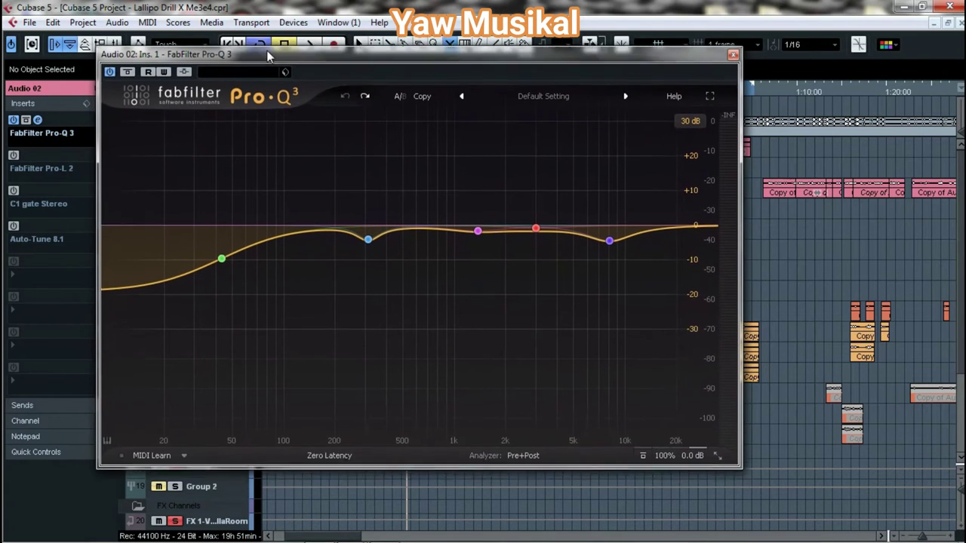
left_click(733, 53)
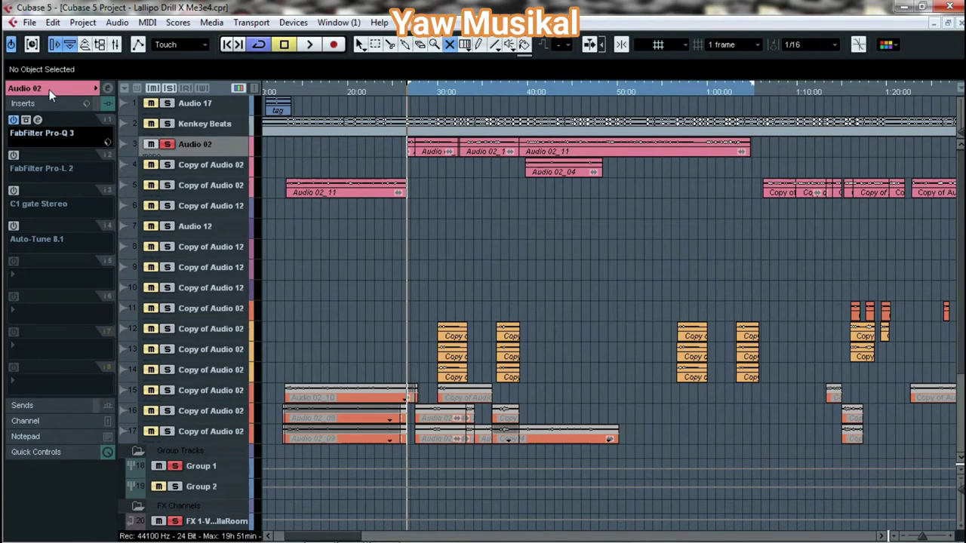
- Select the Group 1 track, open its FabFilter Pro-Q 3 insert and reposition the EQ window
left_click(195, 468)
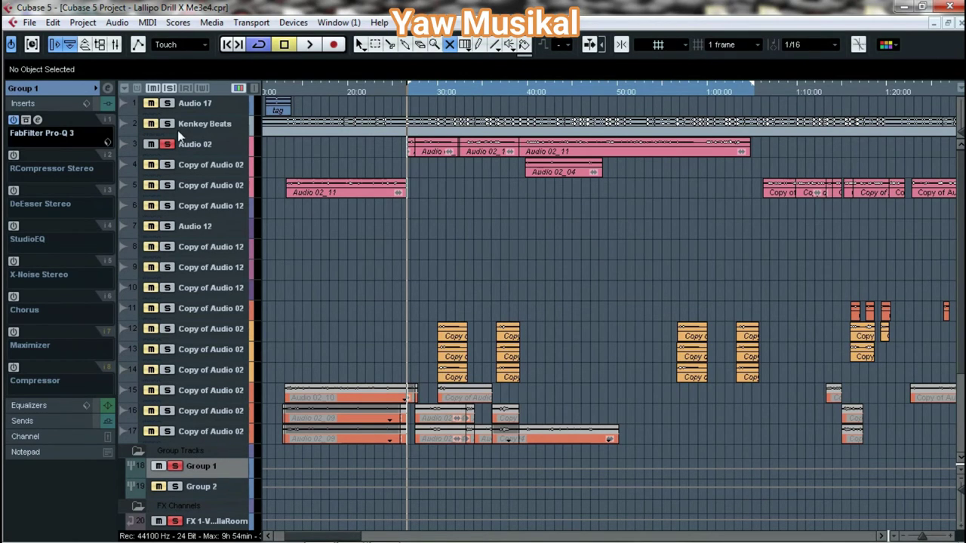
left_click(38, 120)
left_click_drag(293, 97, 288, 57)
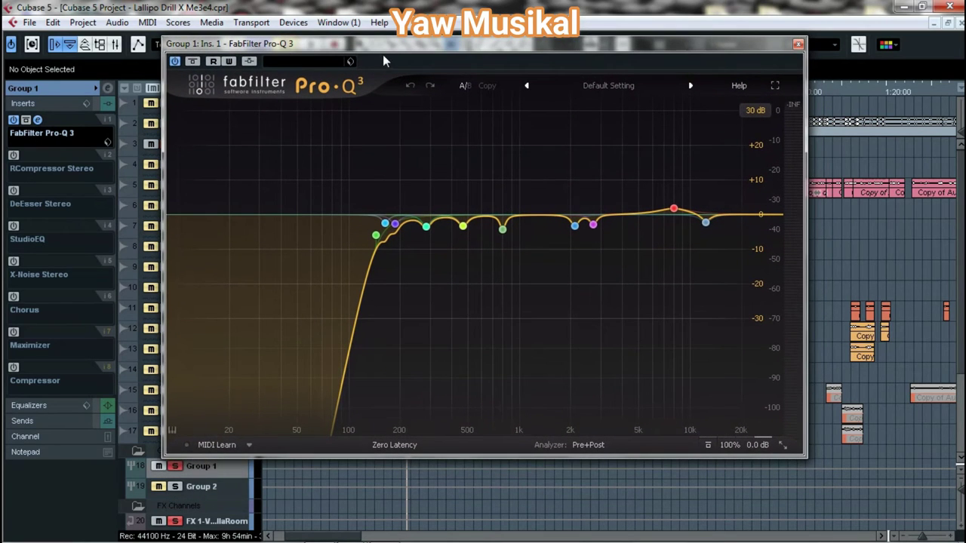
left_click_drag(384, 60, 378, 45)
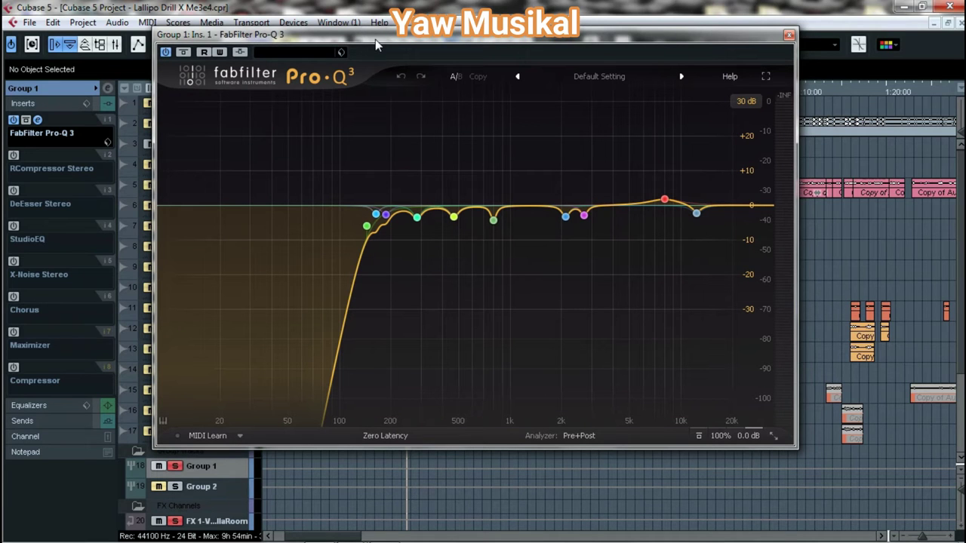
left_click_drag(375, 39, 380, 66)
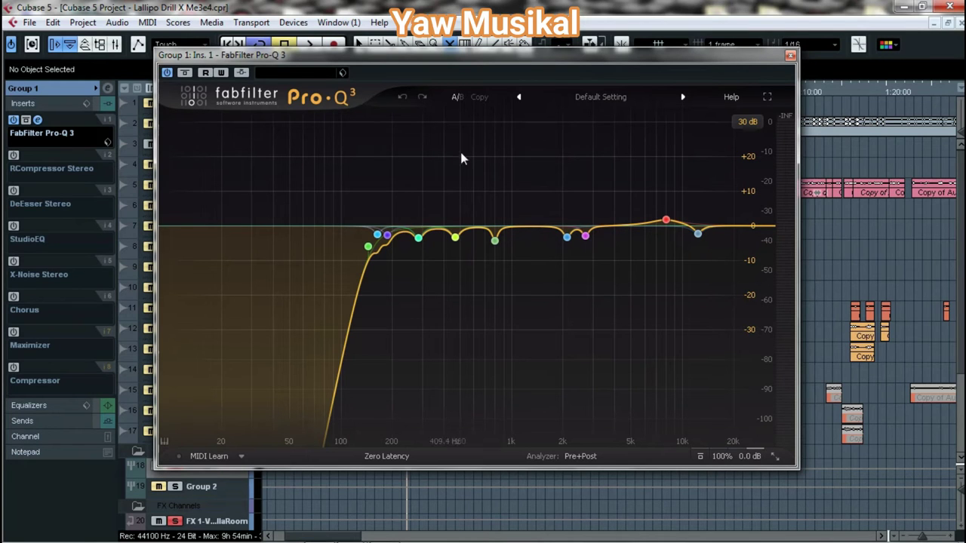
- Try lowering the Group 1 low cut, Band 1, to about 116 Hz and undo it
mouse_move(367, 247)
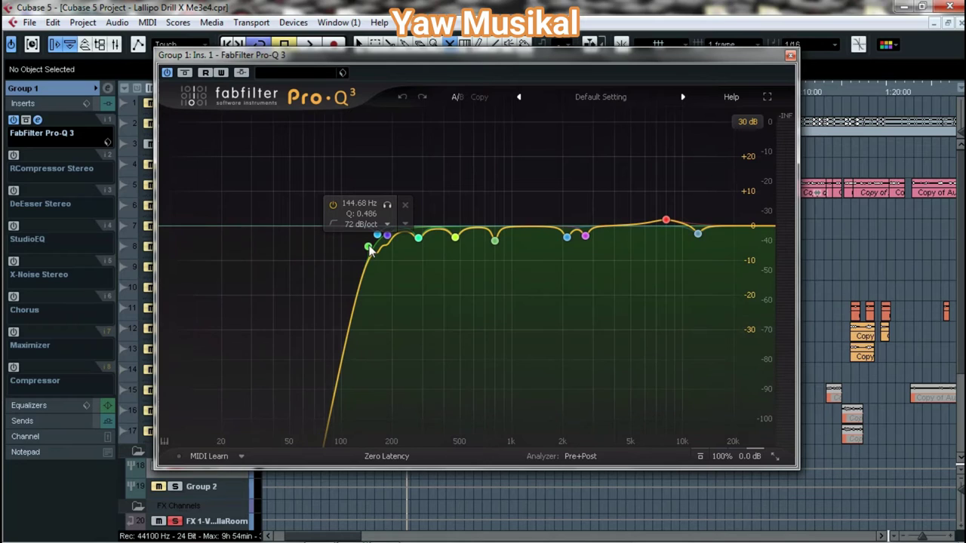
mouse_move(368, 249)
left_mouse_down()
mouse_move(152, 241)
mouse_move(558, 233)
mouse_move(378, 224)
mouse_move(347, 225)
mouse_move(353, 240)
mouse_move(177, 232)
mouse_move(362, 239)
mouse_move(314, 236)
mouse_move(353, 242)
left_mouse_up()
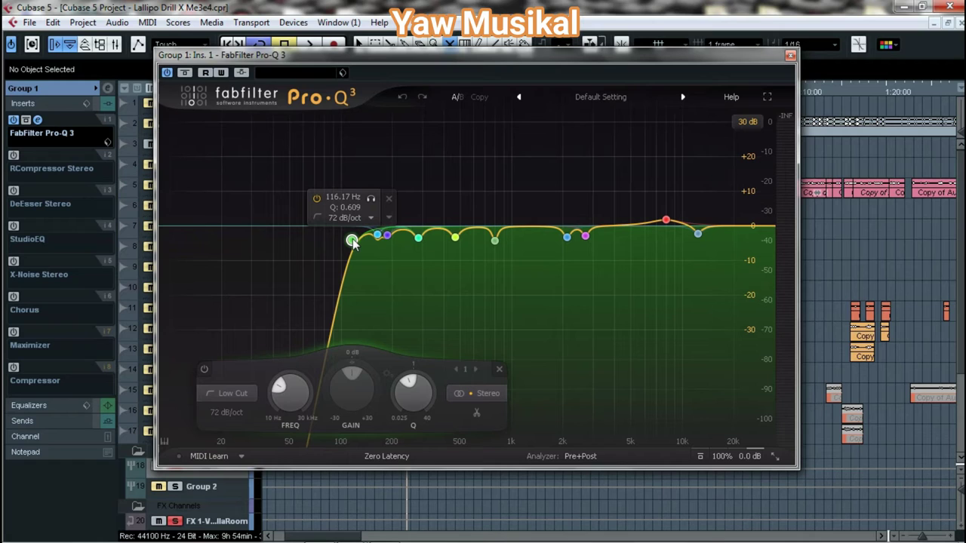
mouse_move(353, 242)
left_mouse_down()
mouse_move(268, 242)
mouse_move(412, 249)
mouse_move(352, 246)
left_mouse_up()
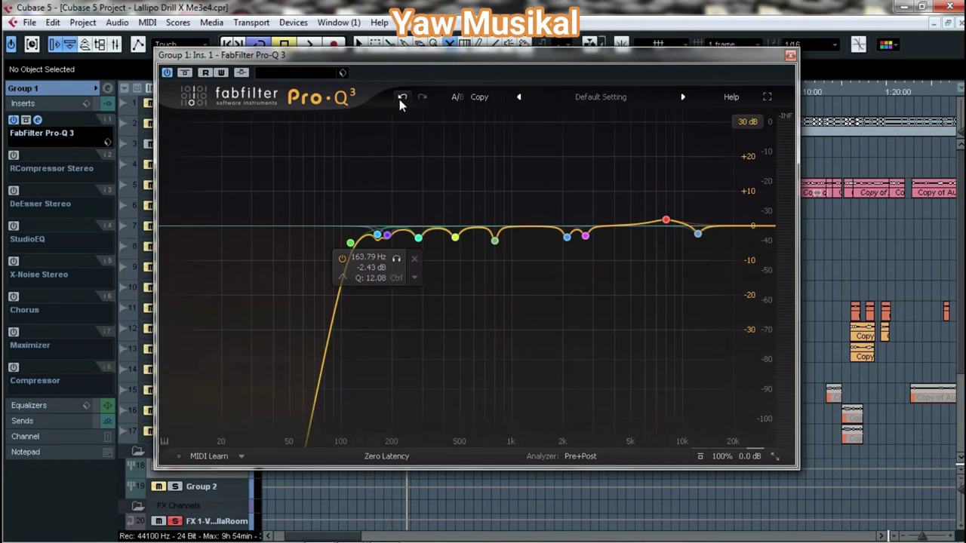
left_click(403, 96)
- Try moving the Band 1 low cut to about 130 Hz, look through its slope options, and undo the move
mouse_move(340, 255)
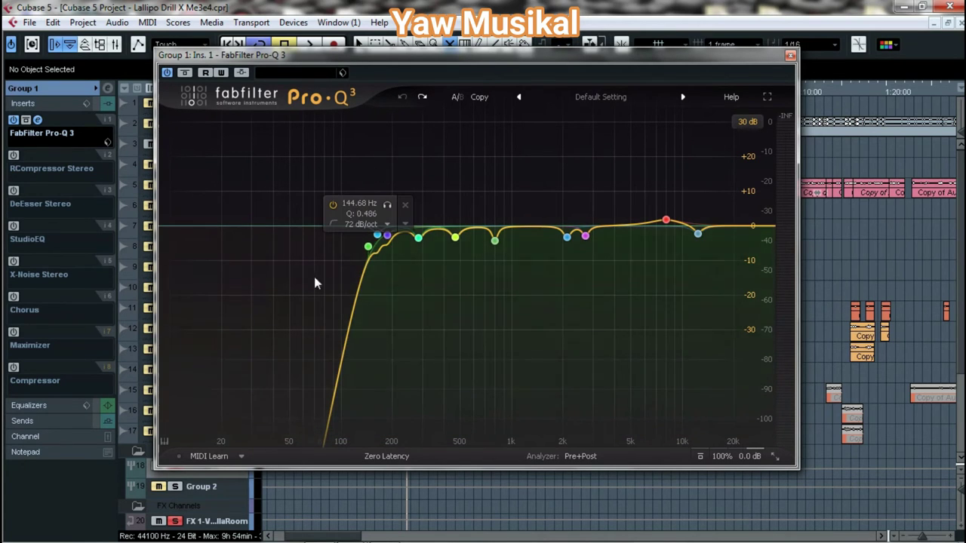
mouse_move(368, 251)
left_mouse_down()
mouse_move(278, 249)
mouse_move(361, 252)
left_mouse_up()
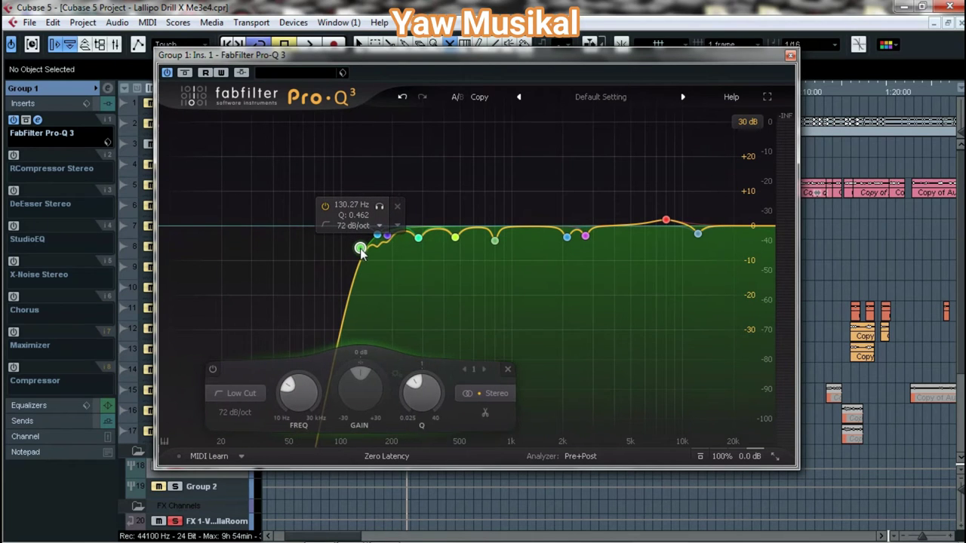
right_click(362, 253)
mouse_move(372, 278)
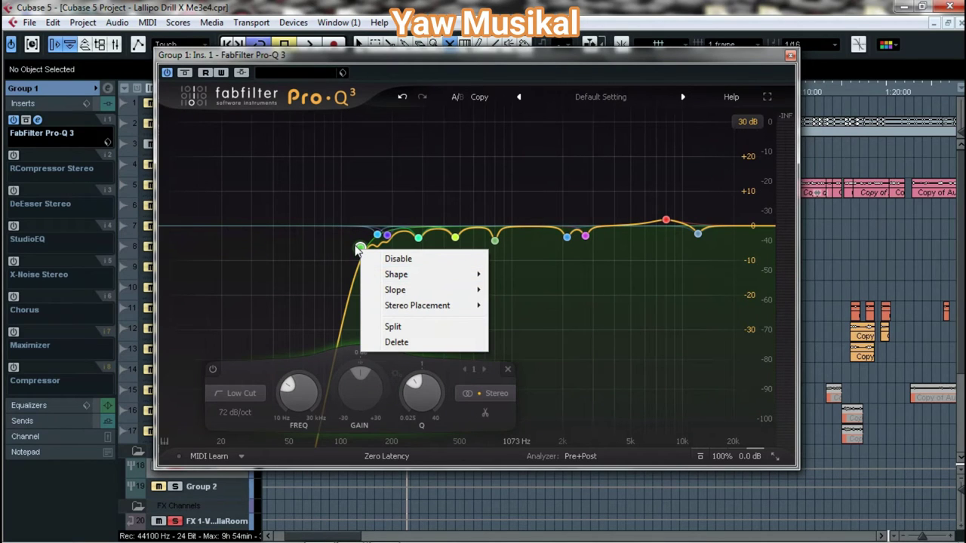
right_click(360, 250)
mouse_move(391, 288)
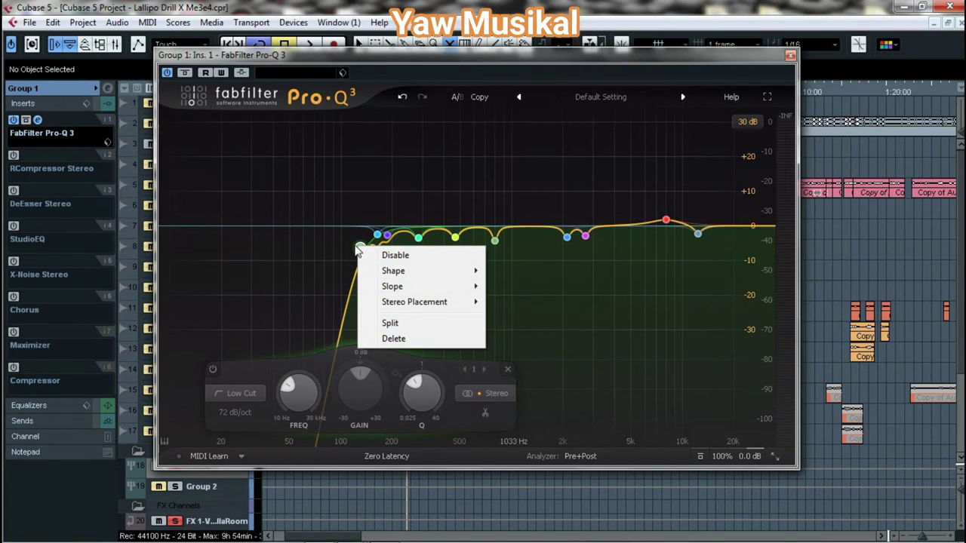
mouse_move(408, 288)
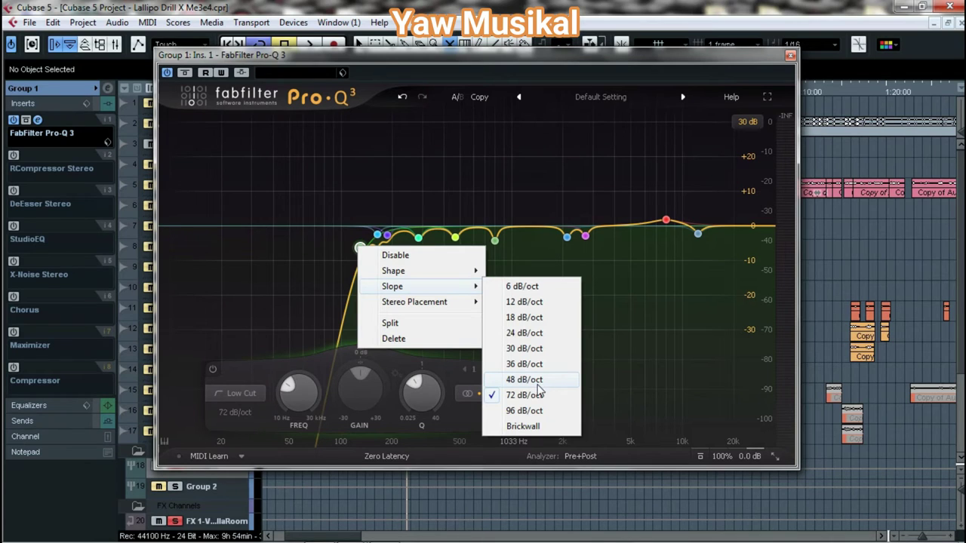
left_click(360, 251)
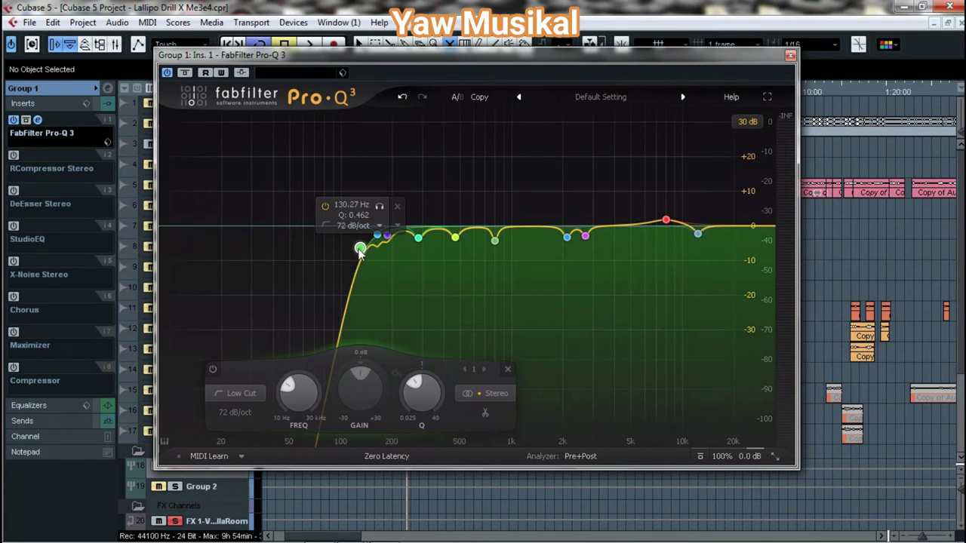
left_click(401, 98)
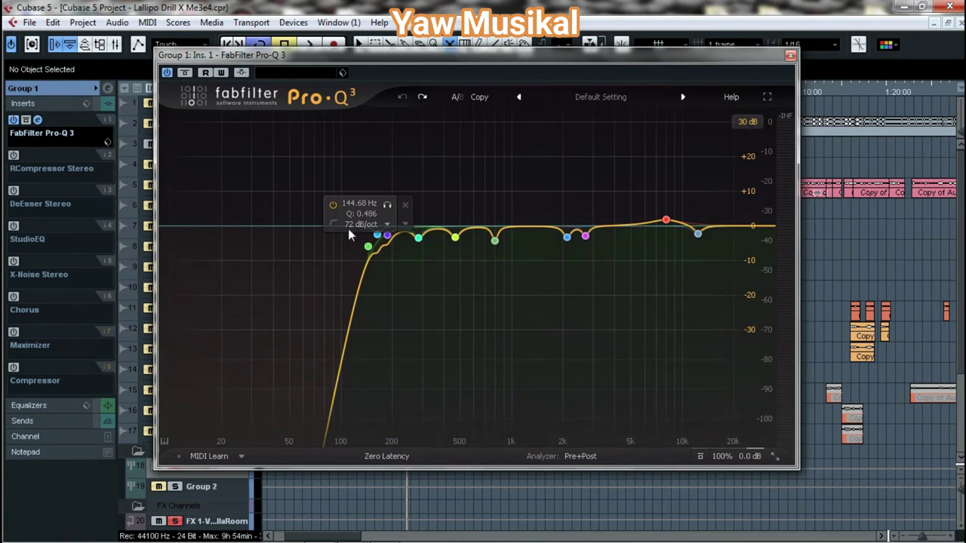
- Try moving Band 7 to about 167 Hz at -1.82 dB and boosting Band 5 to +23.33 dB with playback, undoing all changes
mouse_move(378, 238)
left_mouse_down()
mouse_move(377, 151)
mouse_move(380, 234)
left_mouse_up()
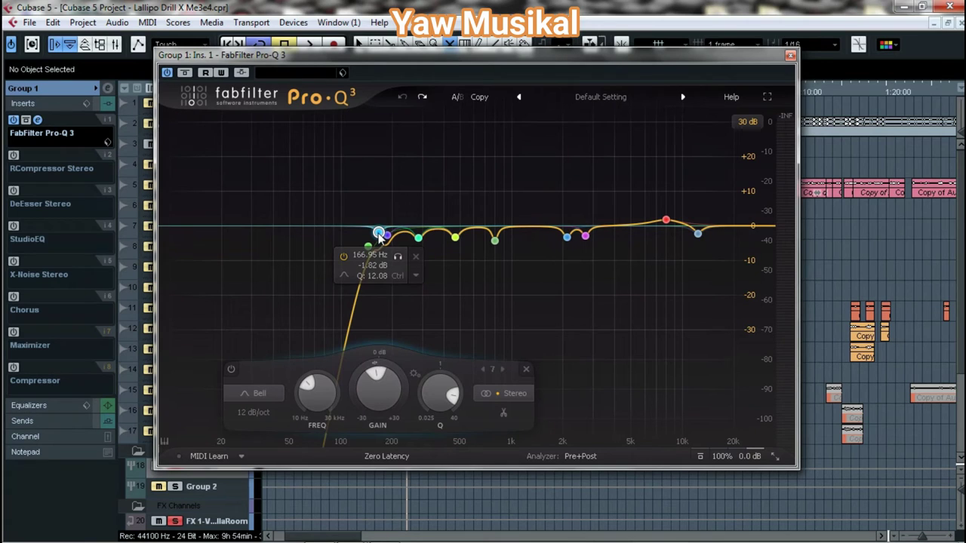
left_click(403, 98)
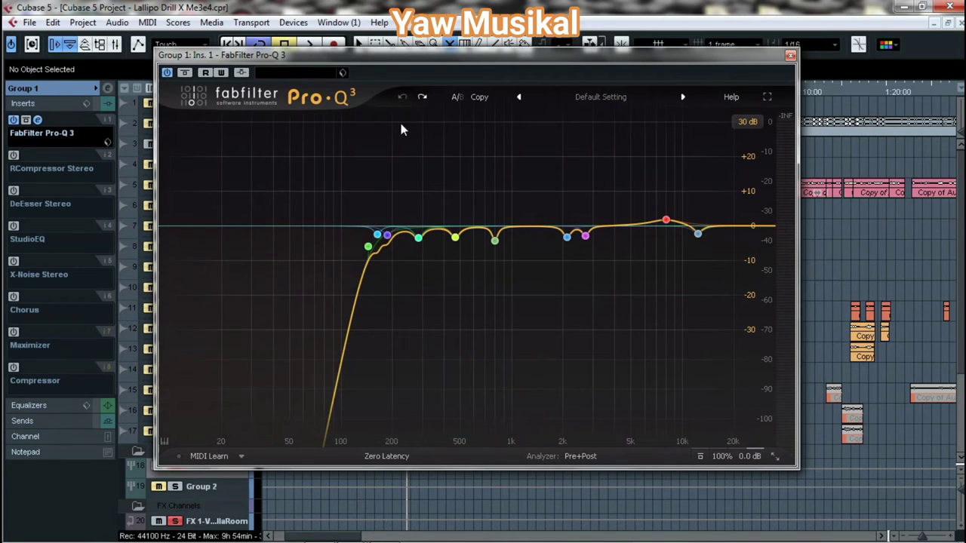
left_click_drag(387, 238, 386, 145)
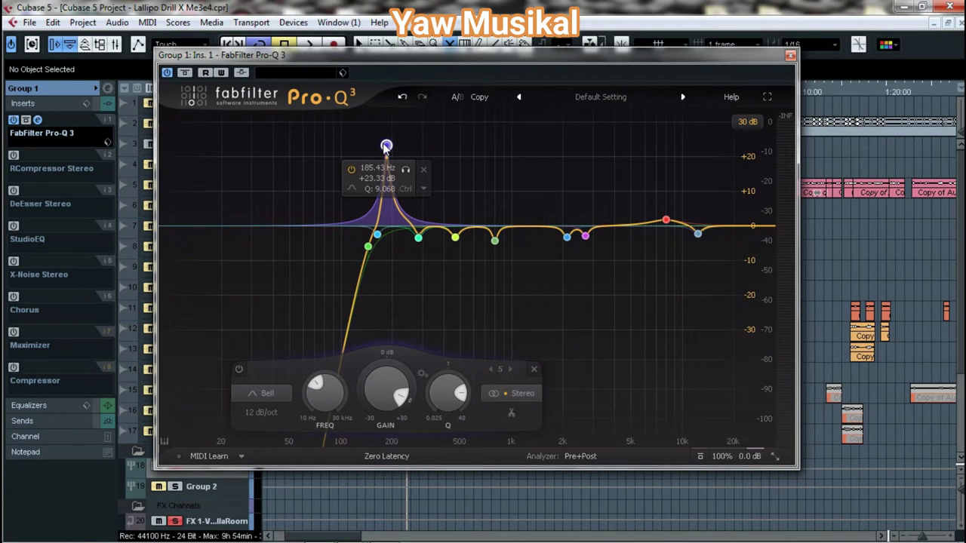
left_click_drag(385, 146, 386, 236)
key("space")
left_click(402, 96)
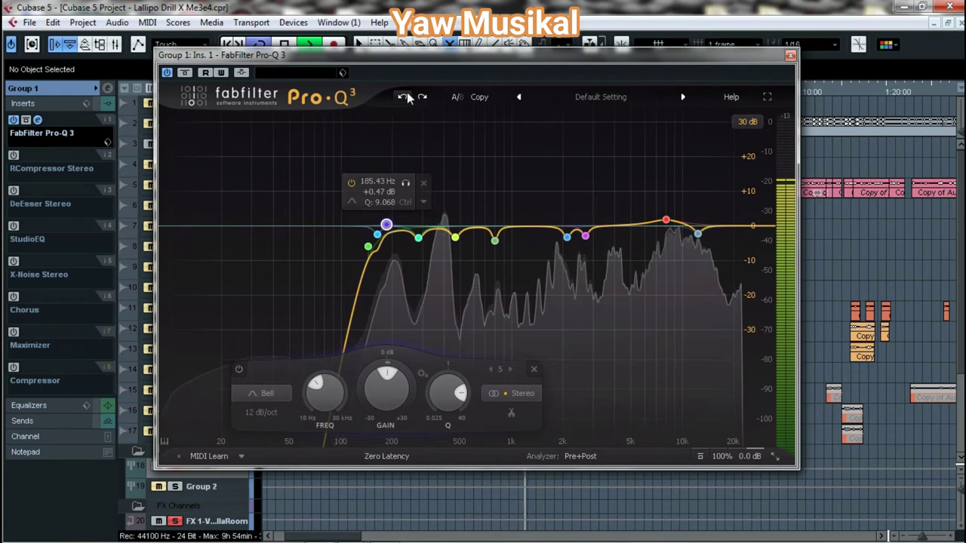
left_click(404, 97)
left_click(404, 96)
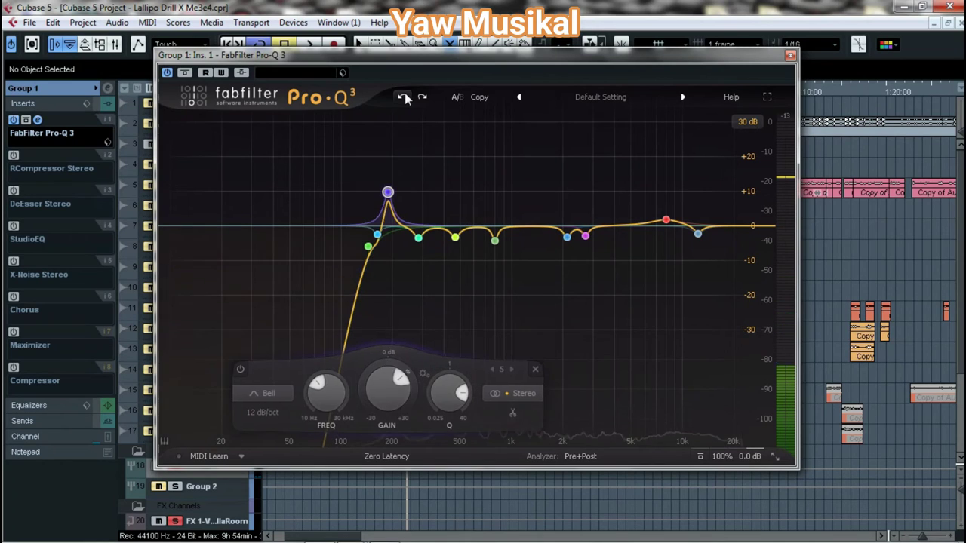
left_click(404, 97)
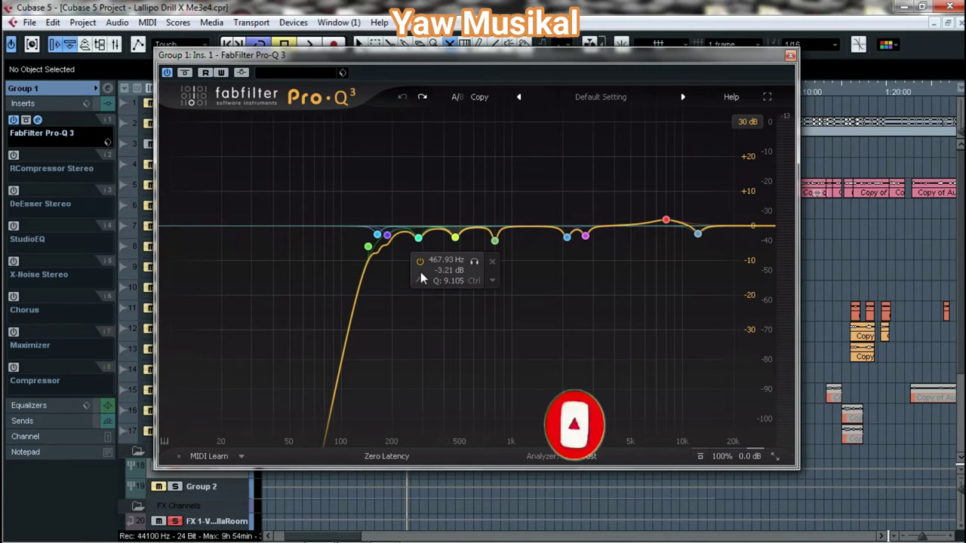
- Inspect the frequency, gain and Q settings of Band 8 and the higher bands in Group 1's Pro-Q 3
left_click(387, 241)
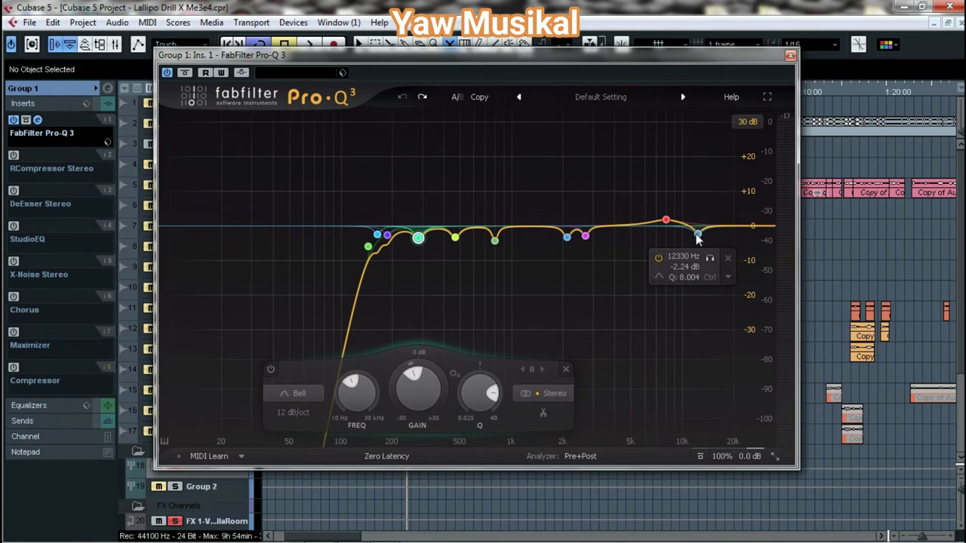
left_click(611, 151)
- Compare the vocal during playback with Group 1's Pro-Q 3 bypassed and re-enabled, keeping the EQ window clear of the Audio 02 track
left_click(167, 73)
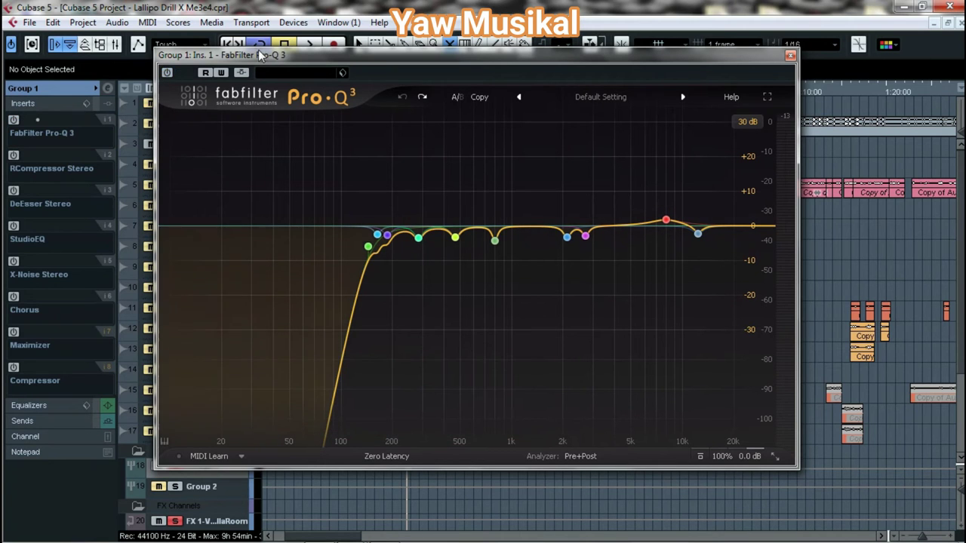
left_click_drag(264, 57, 266, 177)
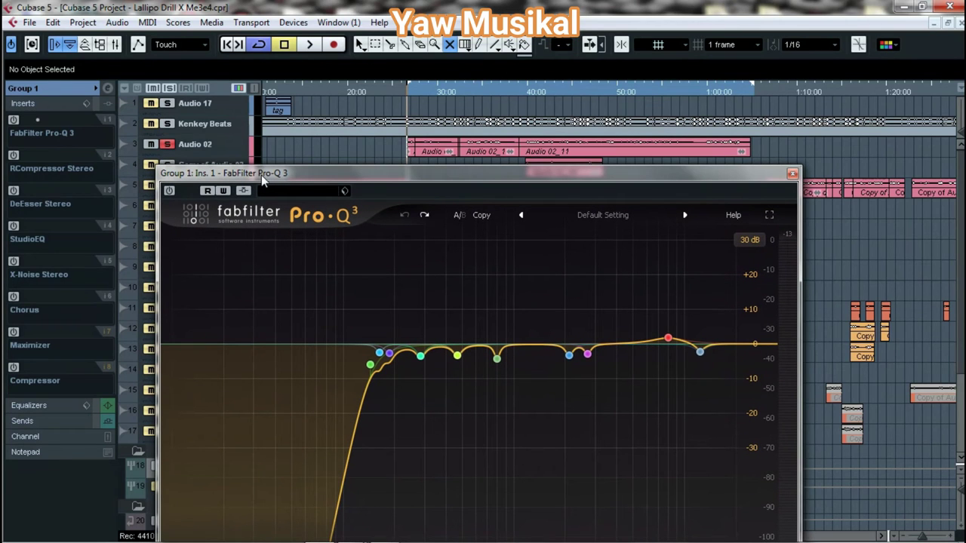
key("space")
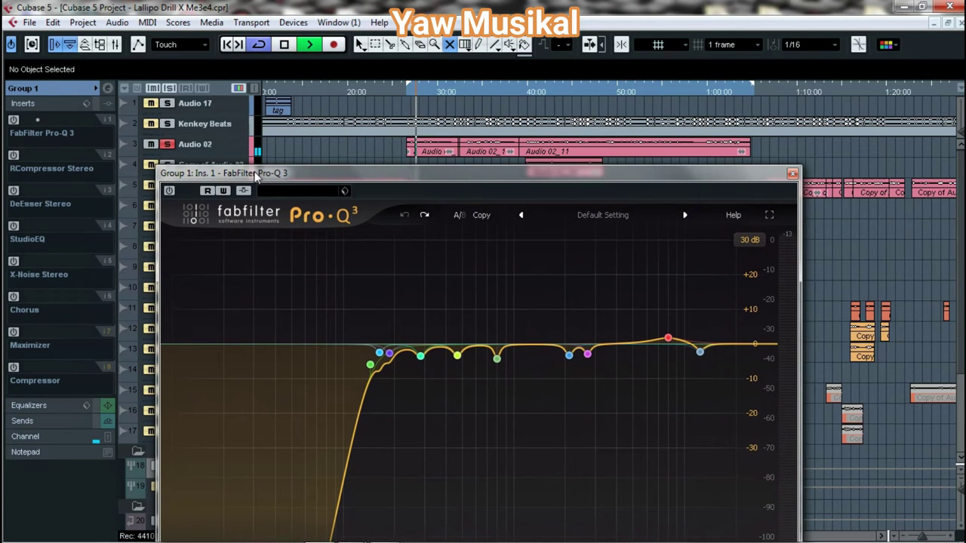
left_click(170, 191)
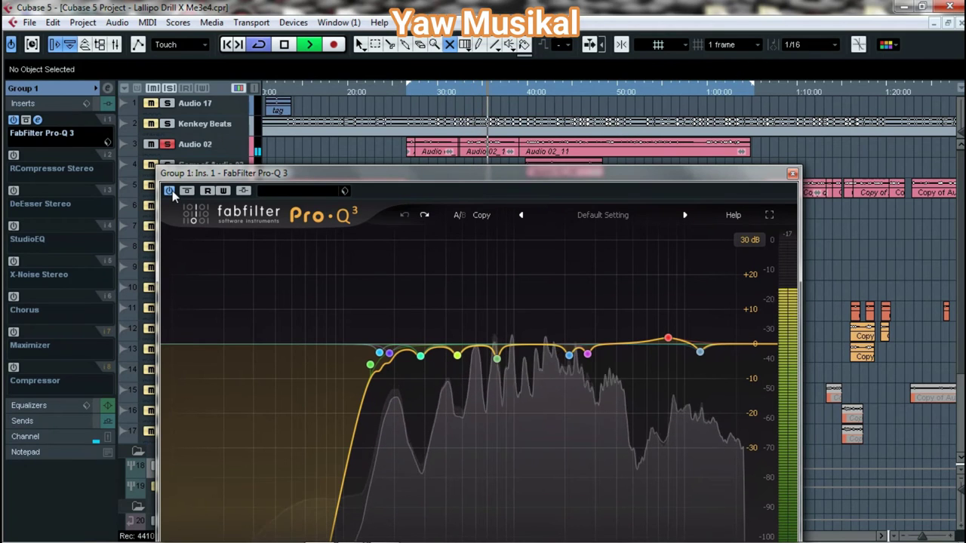
- Bypass and re-enable Group 1's Pro-Q 3 once more during playback, stop the song and close the EQ window
left_click(170, 190)
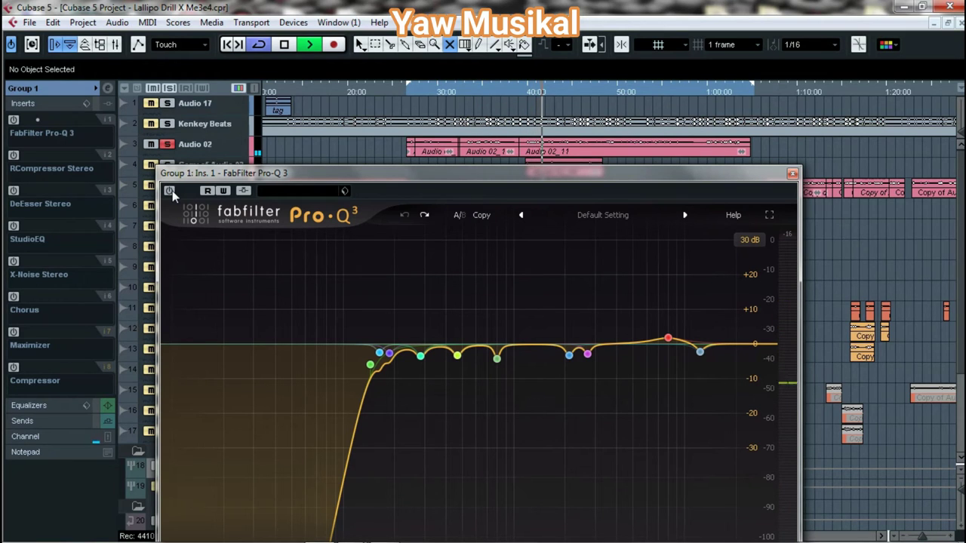
left_click(169, 191)
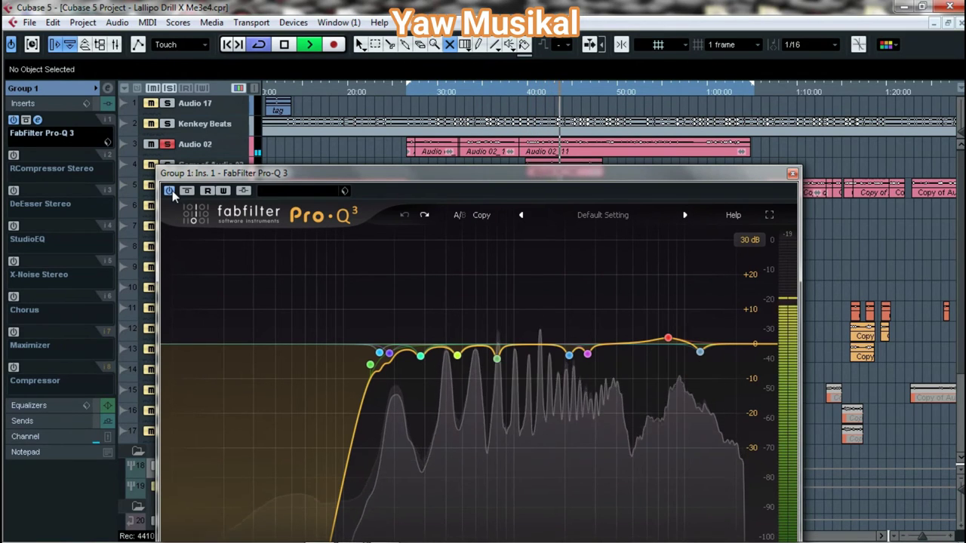
key("space")
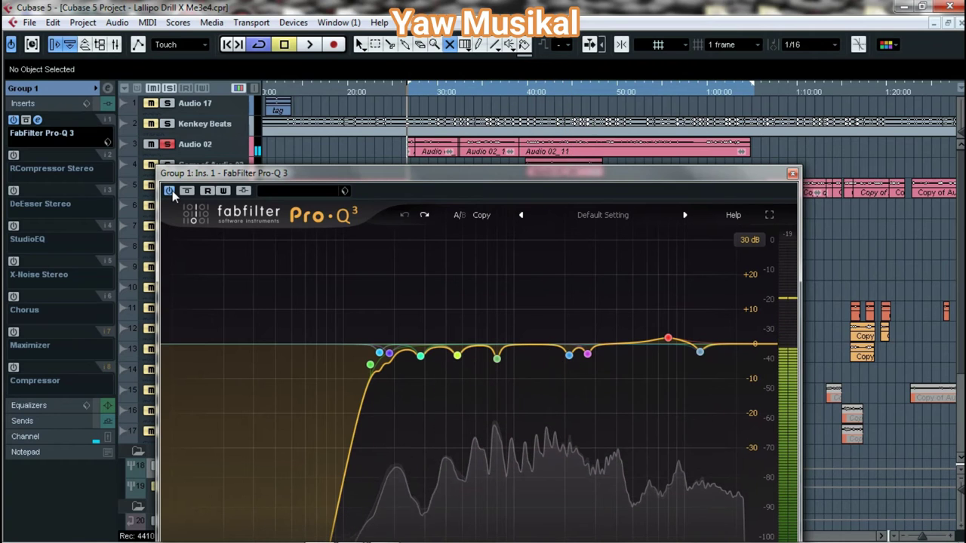
left_click_drag(361, 172, 359, 57)
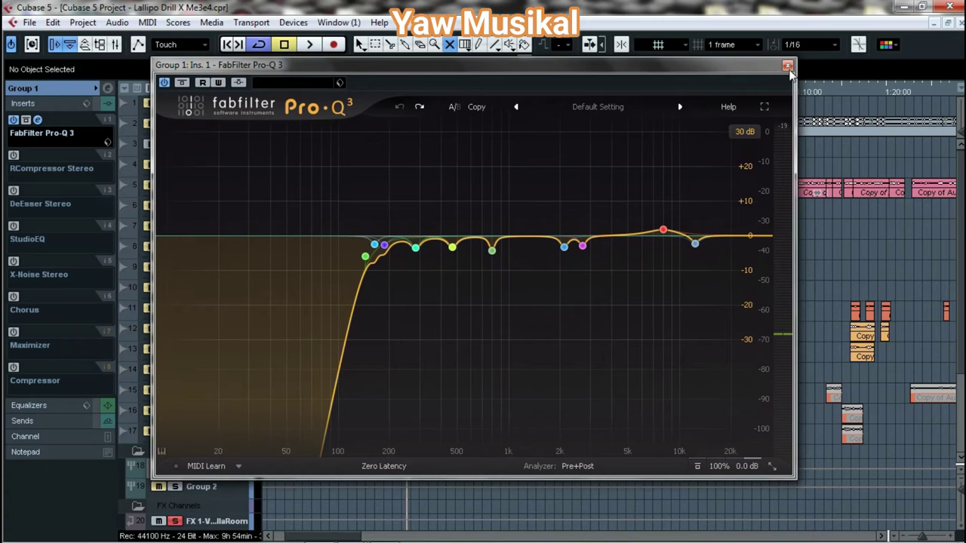
left_click_drag(773, 68, 769, 81)
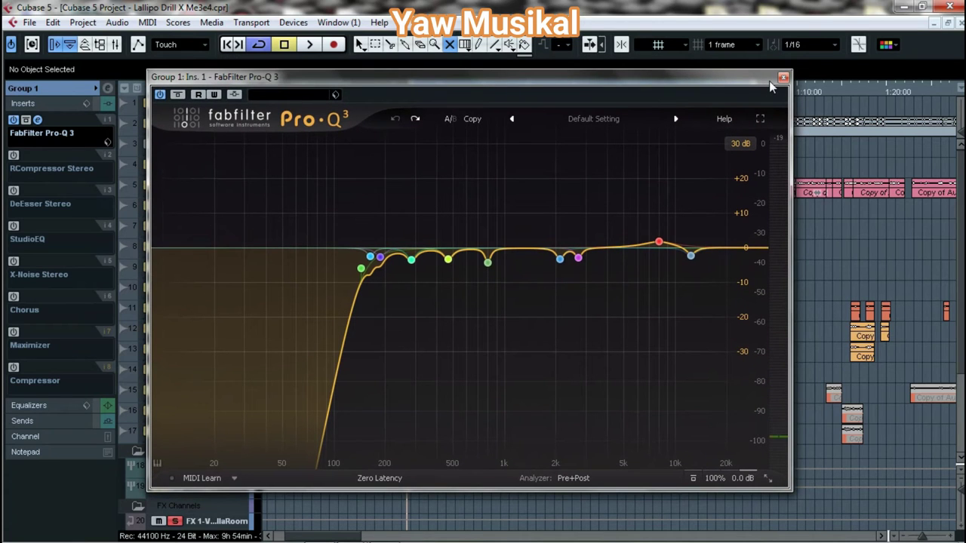
left_click(783, 78)
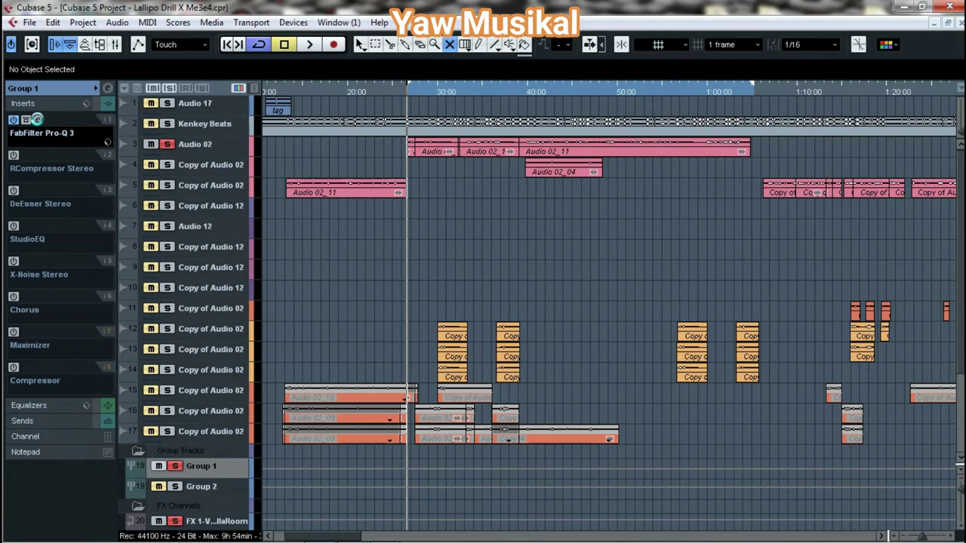
- Reopen Group 1's Pro-Q 3, look through its display range options, and switch the range to 12 dB and back to 30 dB
left_click(38, 121)
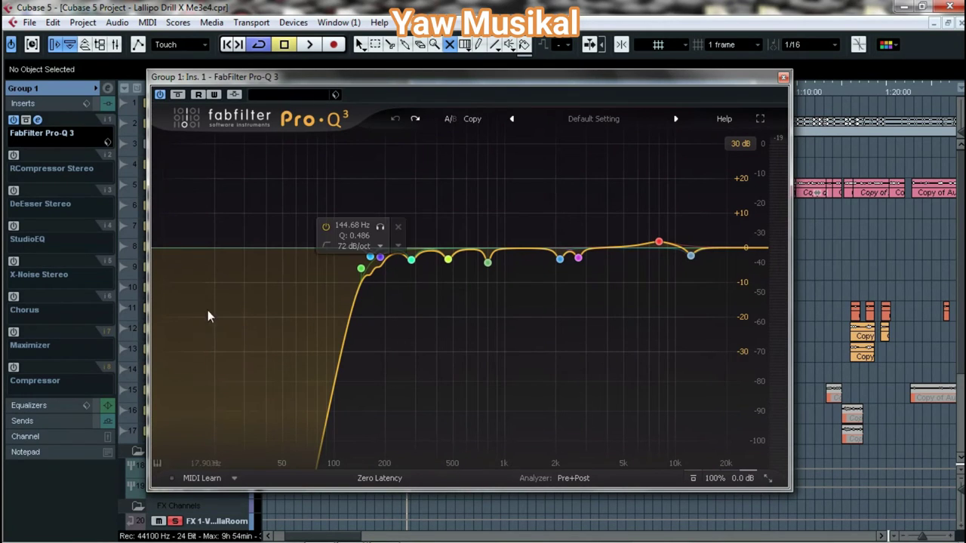
left_click_drag(305, 93, 259, 79)
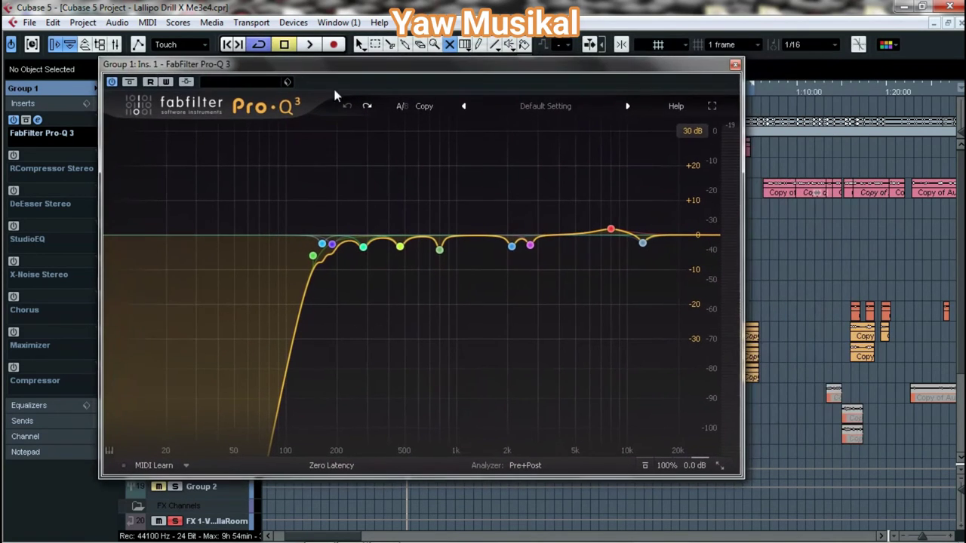
left_click(689, 133)
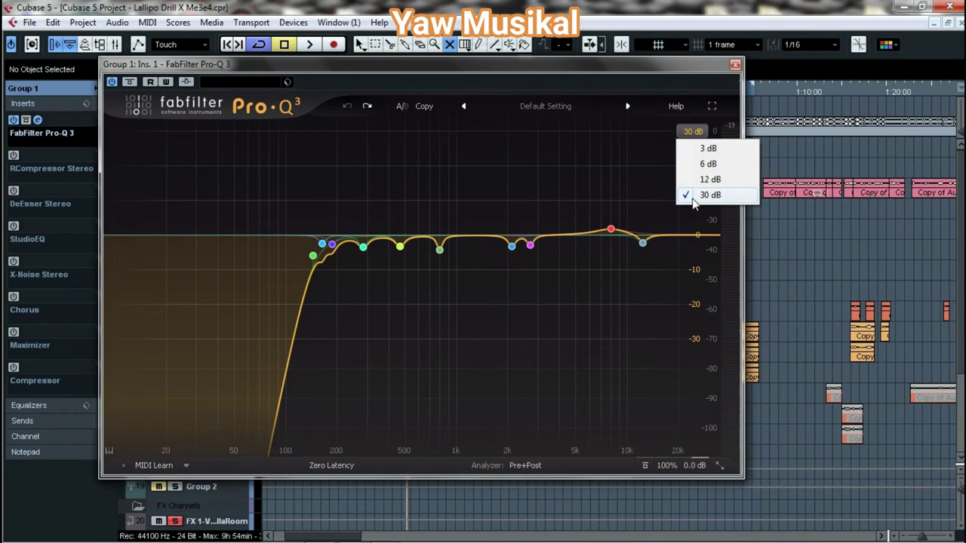
left_click(694, 198)
left_click(691, 129)
left_click(693, 197)
left_click(690, 130)
left_click(693, 197)
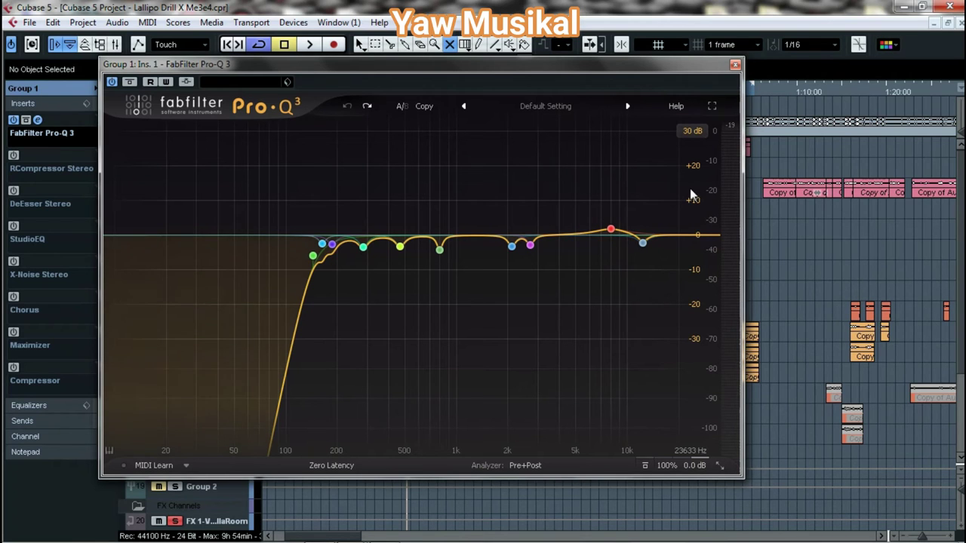
left_click(691, 130)
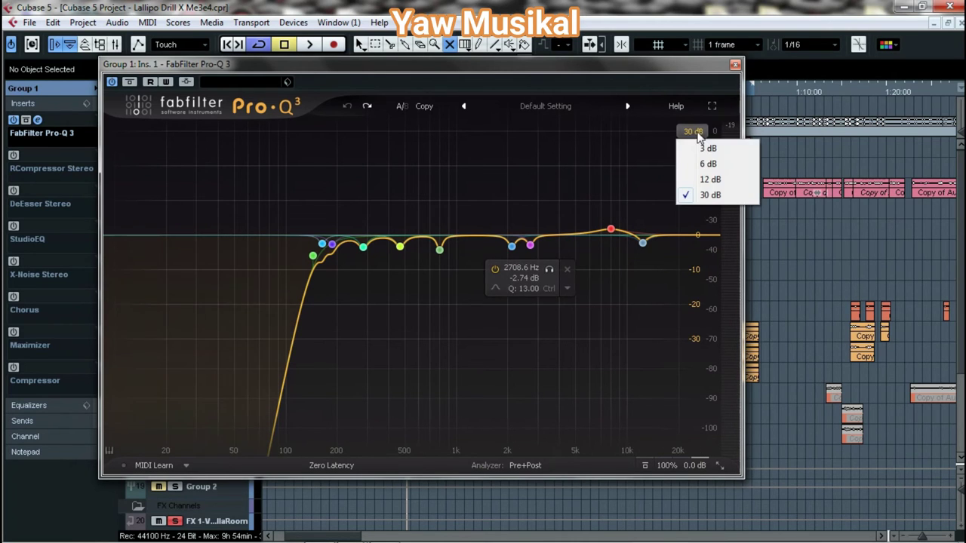
left_click(699, 172)
left_click(692, 130)
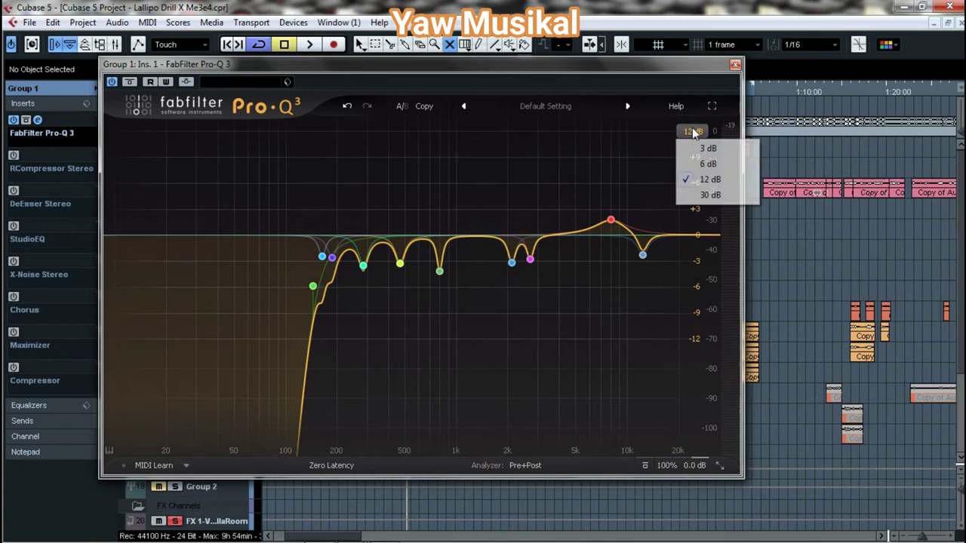
left_click(697, 189)
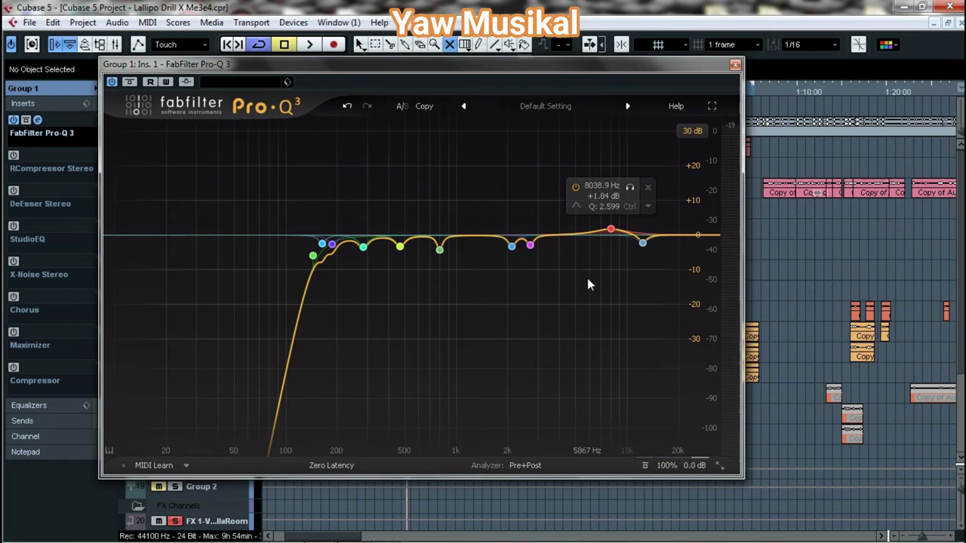
- Play the vocal with Group 1's Pro-Q 3 bypassed and re-enabled, close the EQ, stop playback and switch to the Object Selection tool
mouse_move(384, 533)
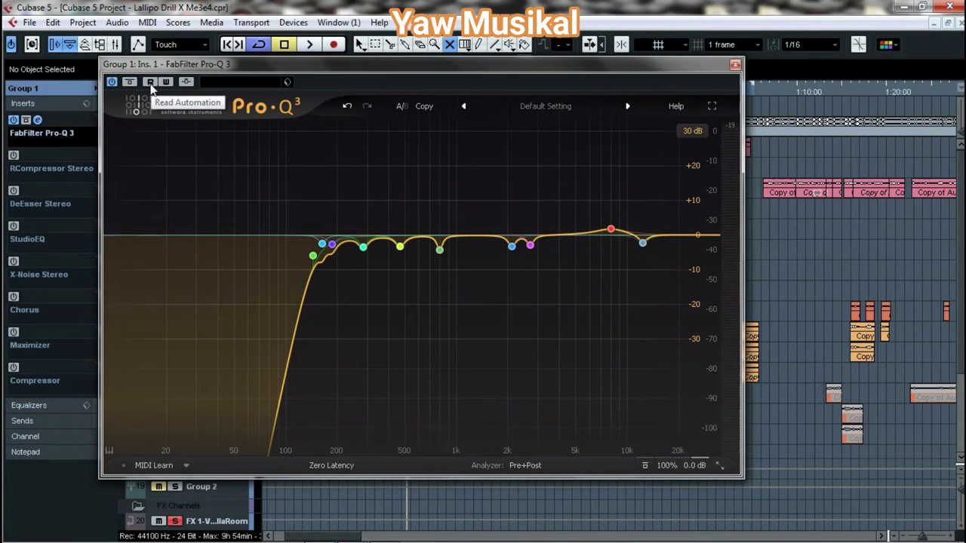
key("space")
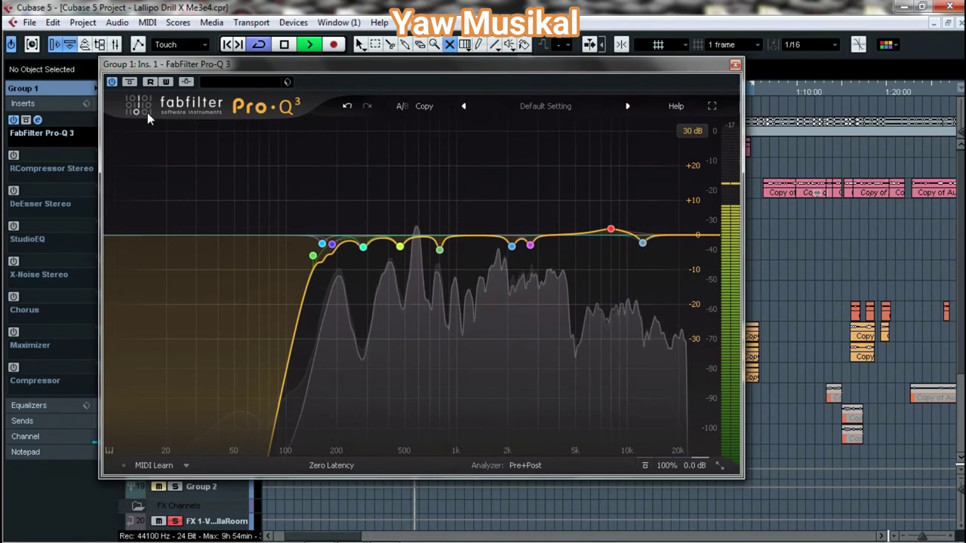
left_click(114, 85)
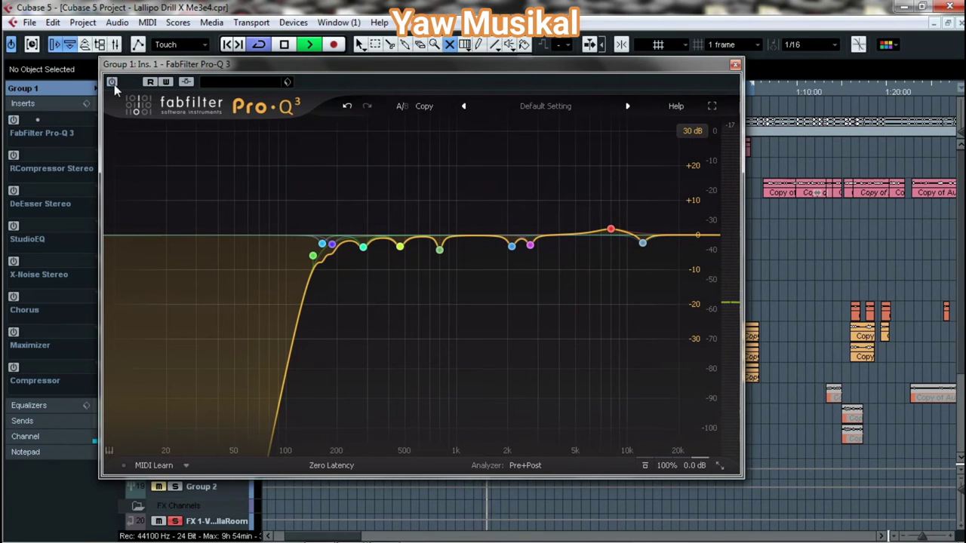
left_click(114, 85)
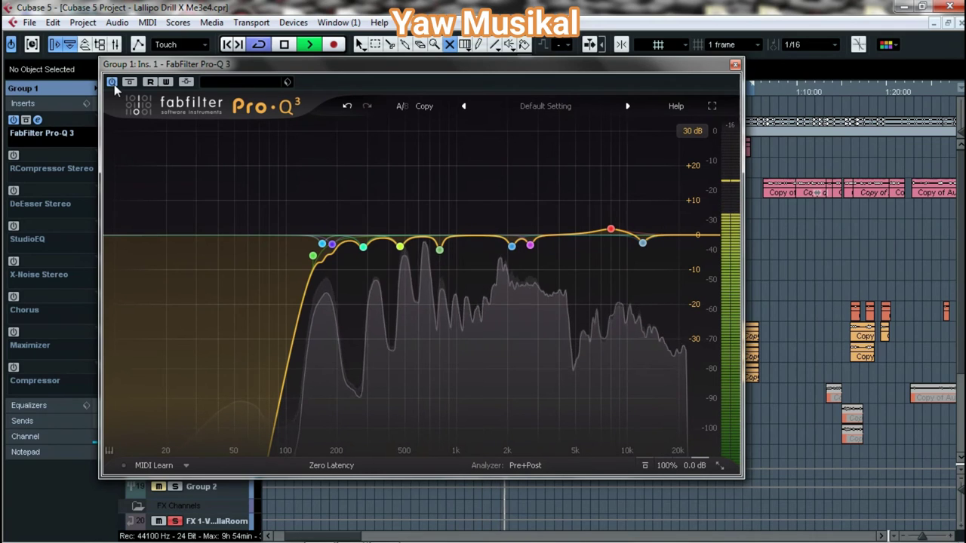
left_click(734, 66)
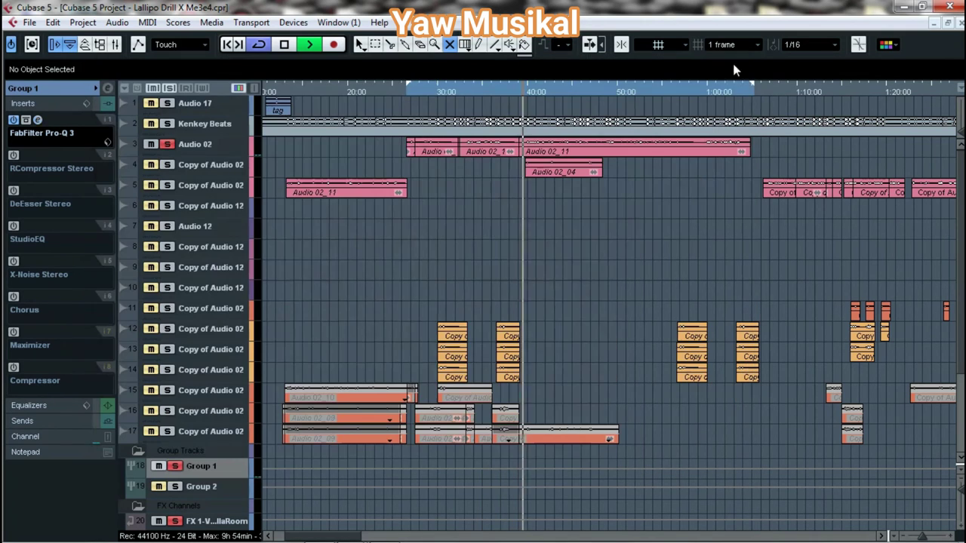
key("space")
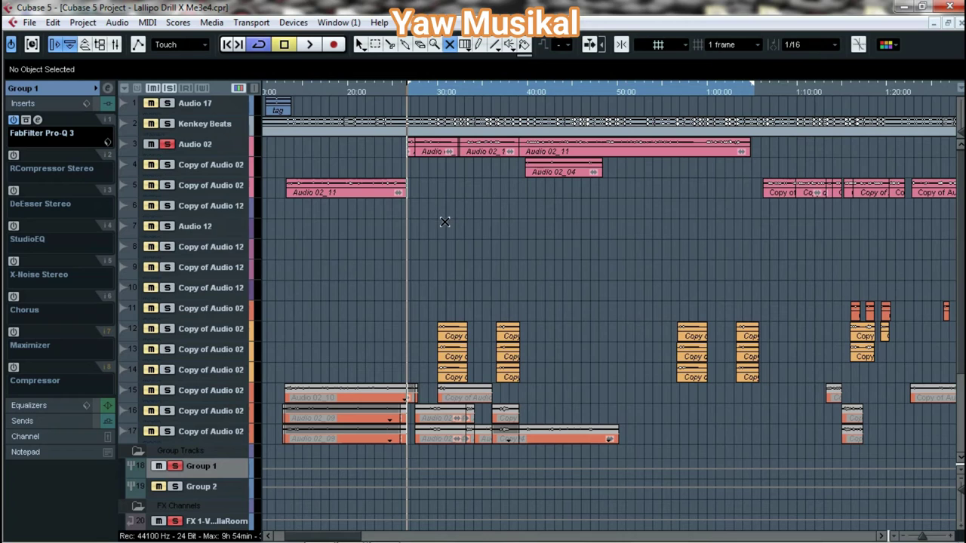
key("1")
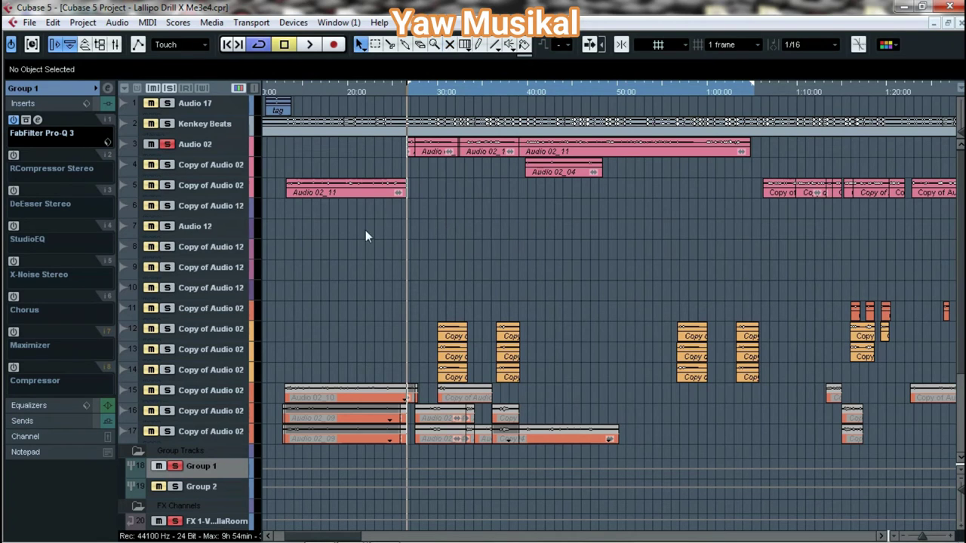
- Open Group 1's RCompressor Stereo from insert slot 2, move its window clear of the inserts and toggle the ARC setting
left_click(38, 154)
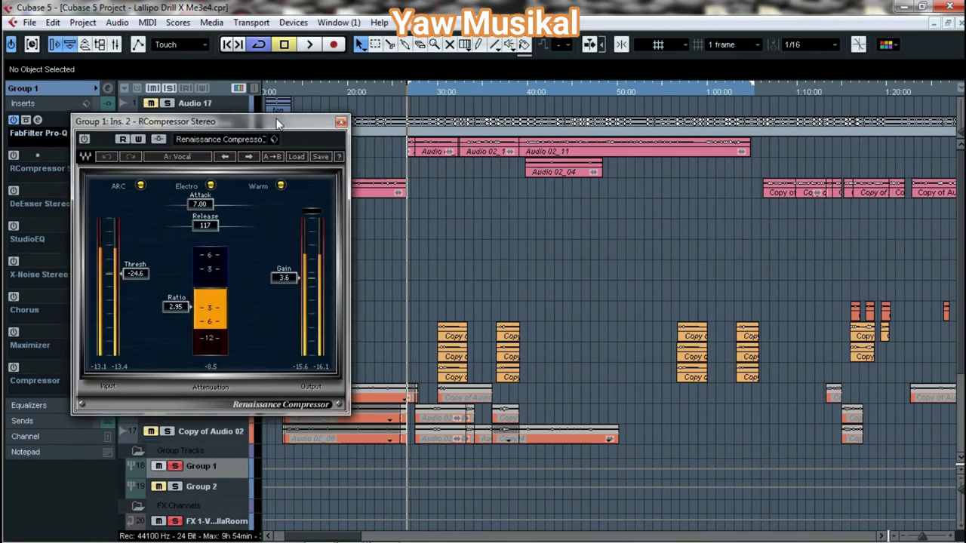
left_click_drag(247, 114, 428, 111)
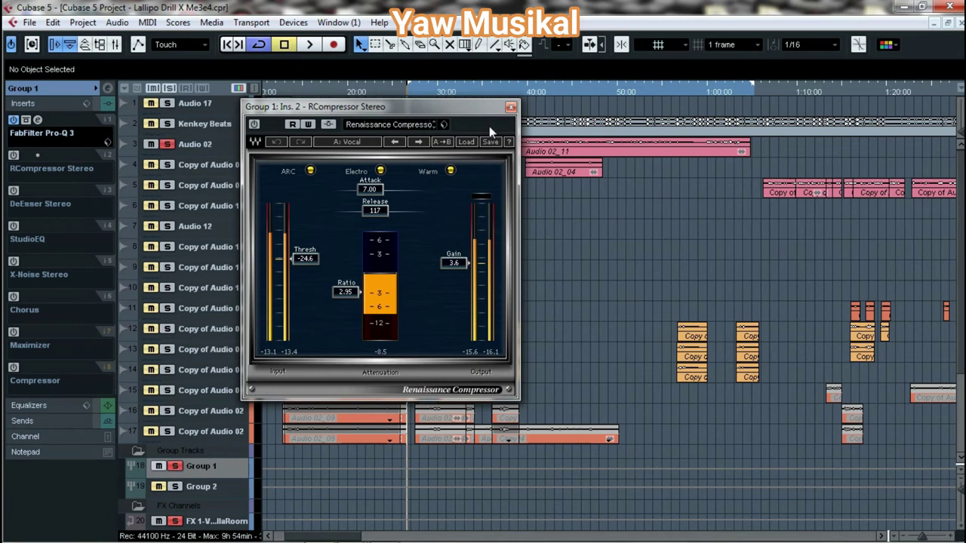
left_click_drag(499, 108, 557, 95)
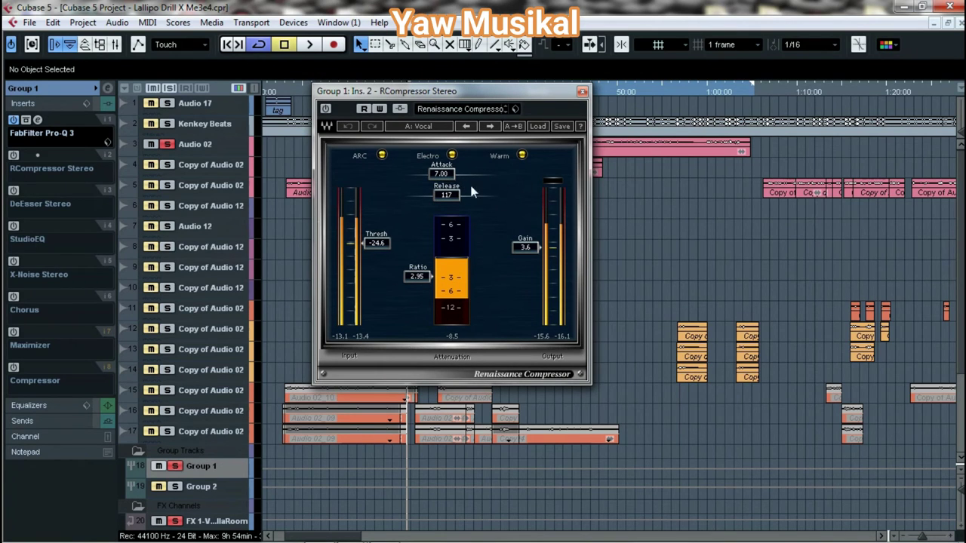
left_click(381, 156)
- Close the compressor window, enlarge the Audio 02 track around 34:00 to 38:00, and select its Audio 02_11 event to show the waveform
scroll(670, 153, "up", 5)
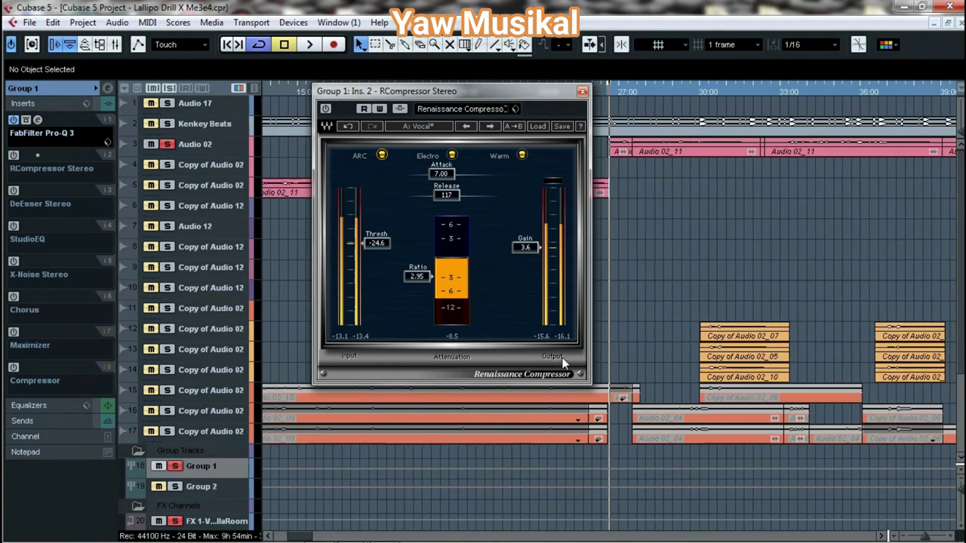
scroll(416, 437, "right", 5)
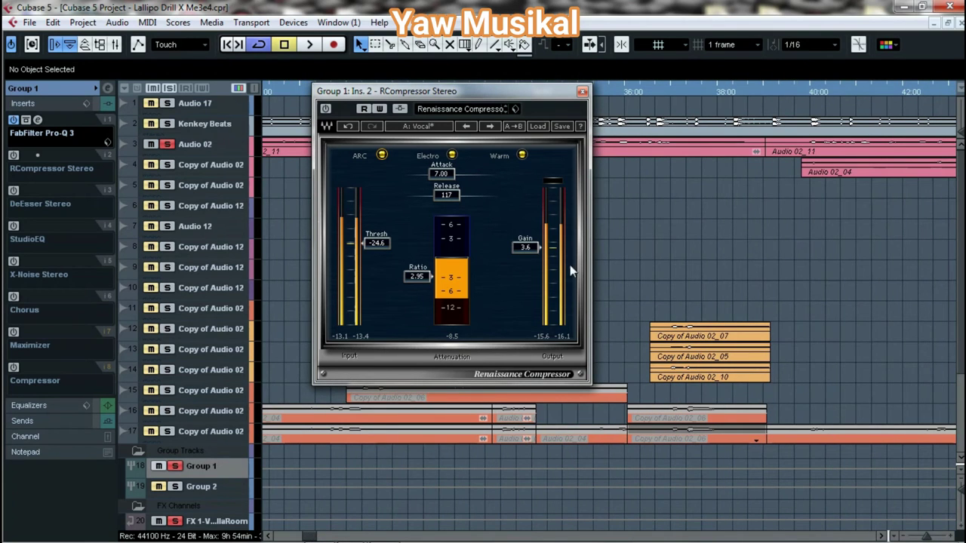
left_click_drag(518, 93, 273, 111)
key("h")
key("h")
key("h")
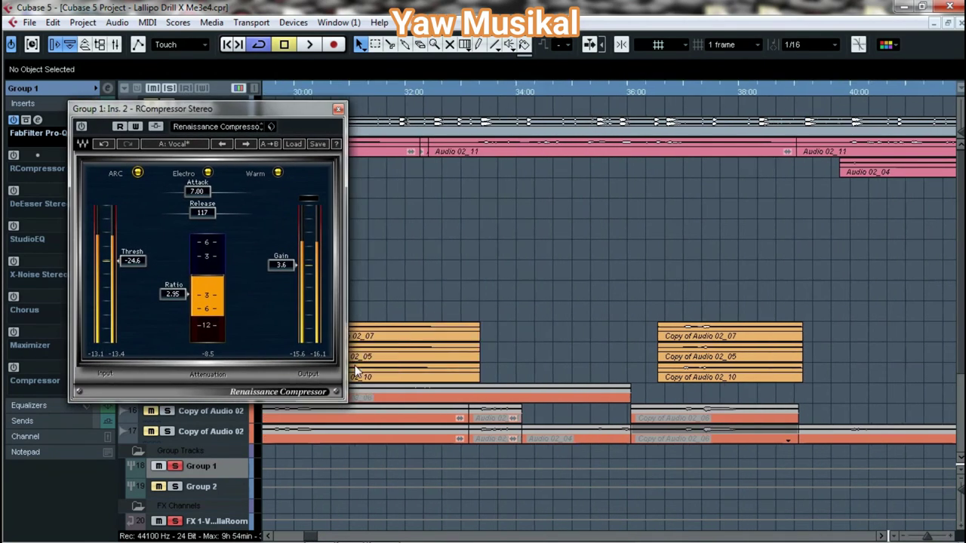
key("h")
key("h")
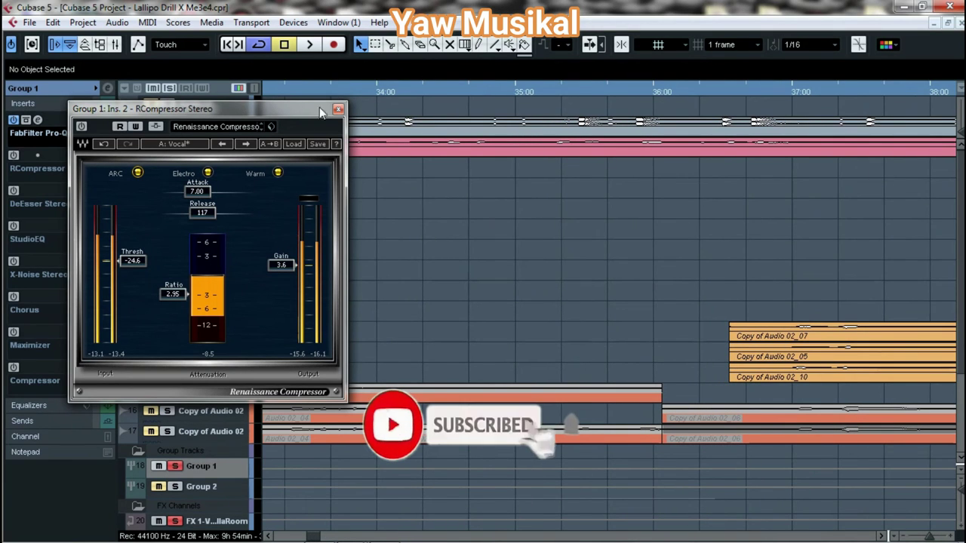
left_click(338, 108)
left_click_drag(246, 154, 246, 219)
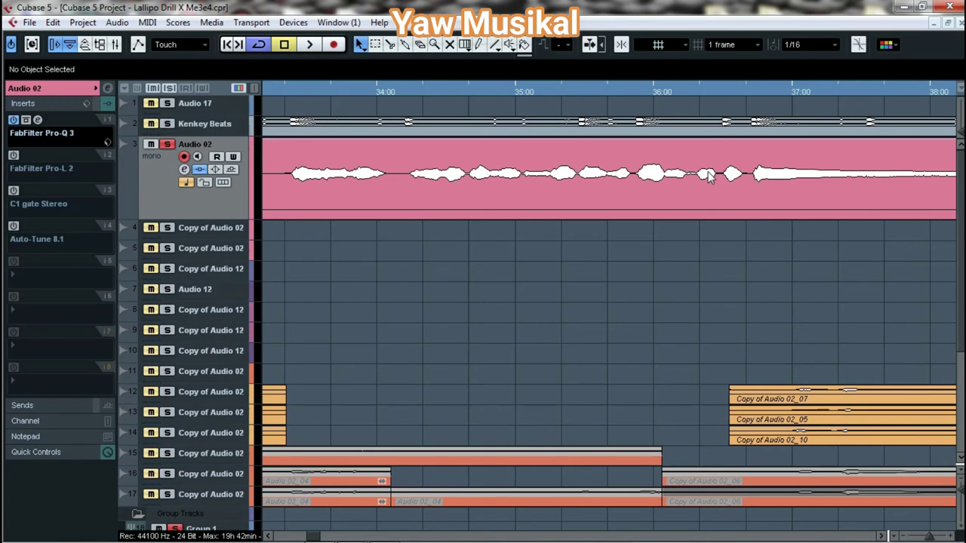
left_click(569, 175)
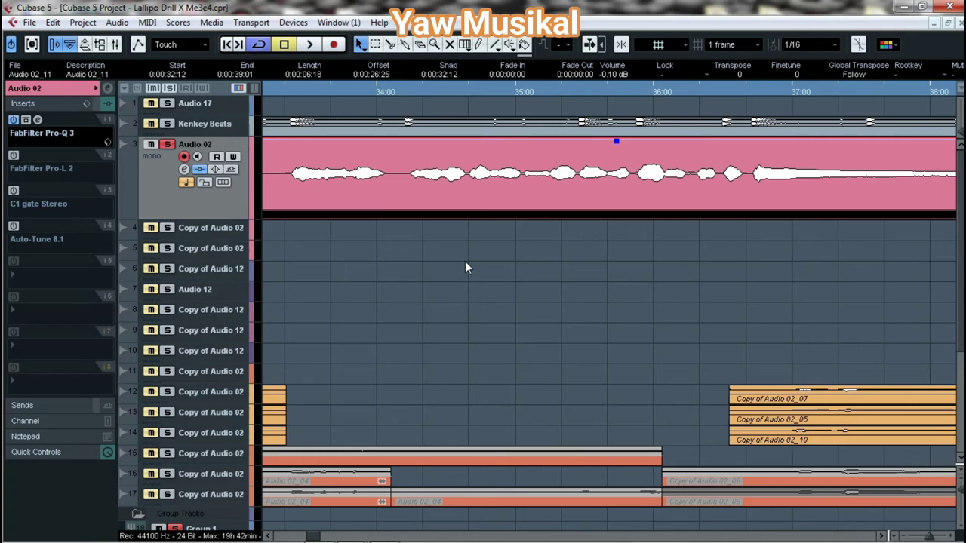
- Reopen Group 1's RCompressor Stereo and place its window below the Audio 02 waveform
left_click(229, 531)
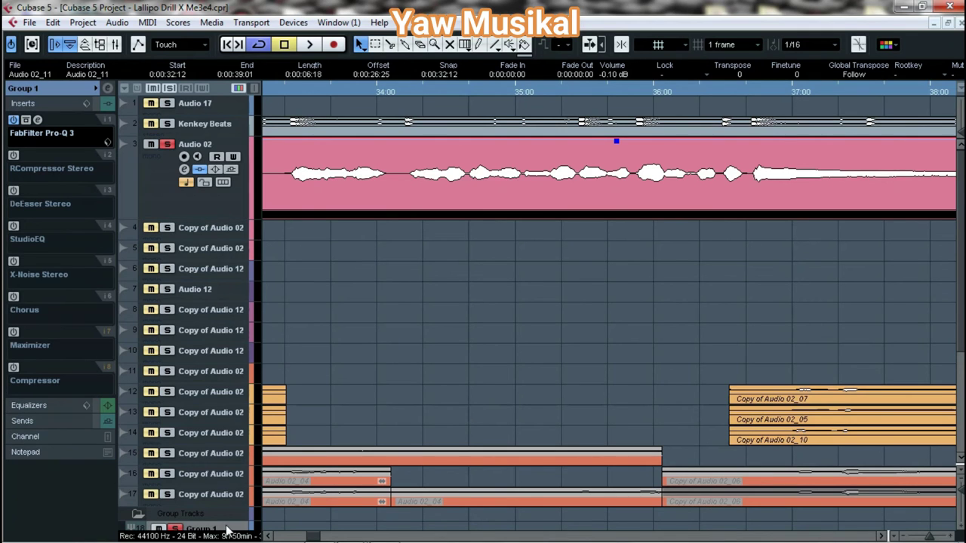
left_click(38, 156)
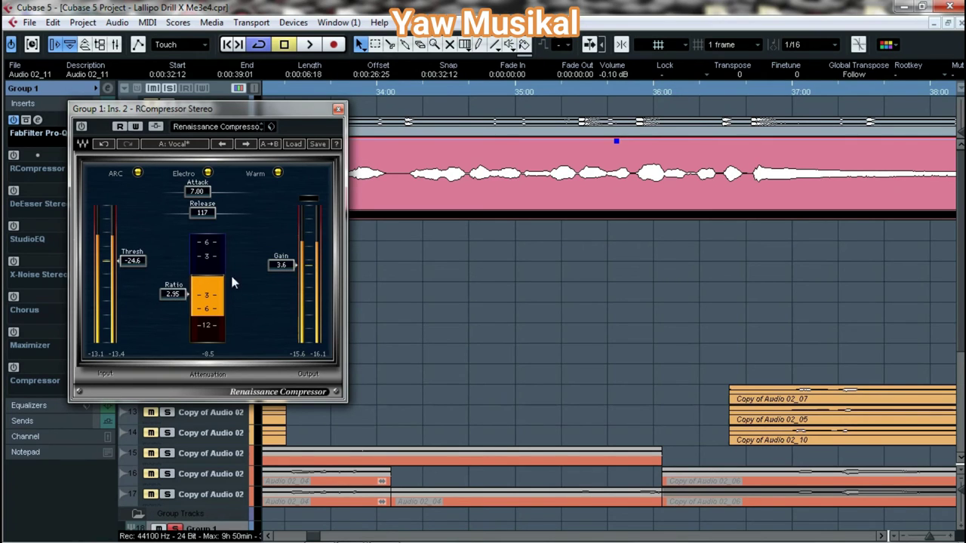
left_click_drag(151, 109, 112, 67)
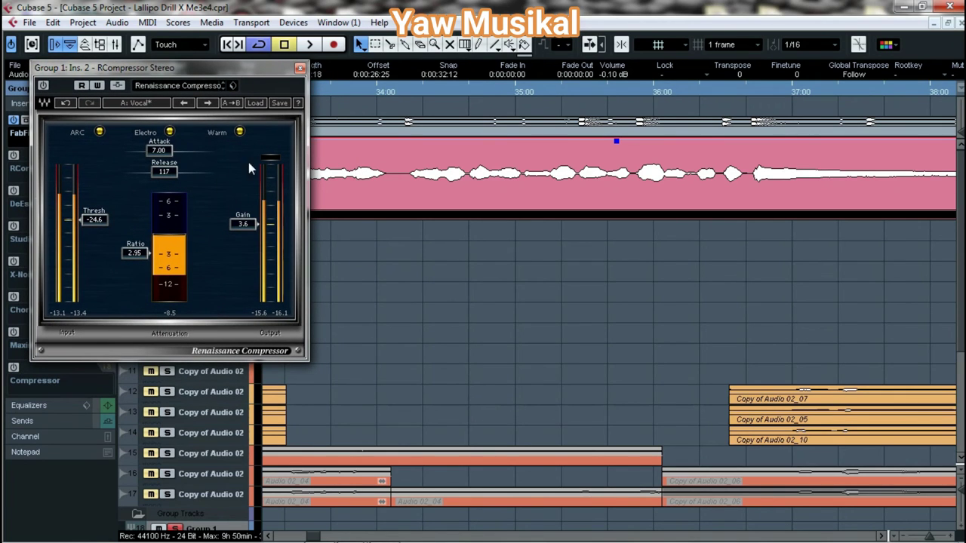
left_click_drag(285, 70, 300, 202)
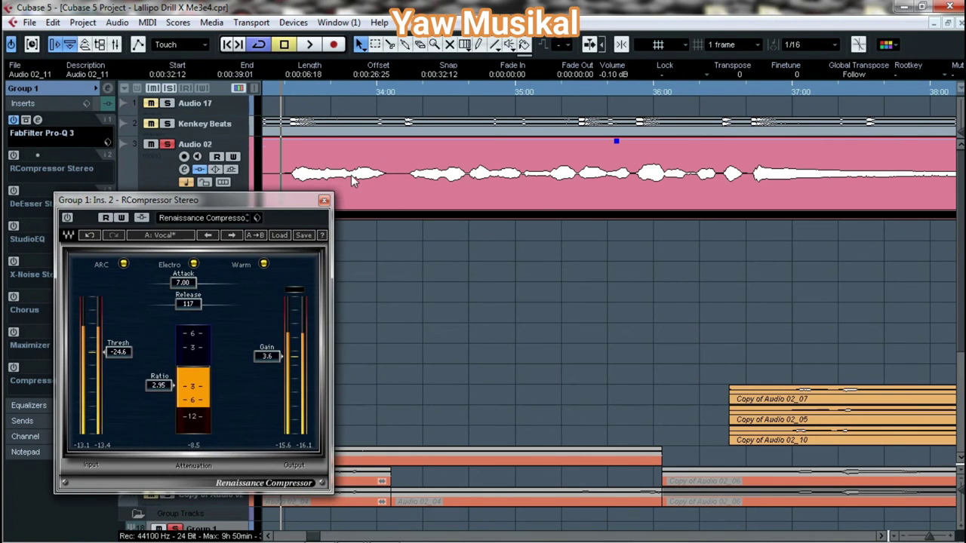
- Place the playback cursor at the start of the Audio 02 vocal events, just before 27:00
key("g")
key("g")
key("g")
key("g")
left_click(419, 91)
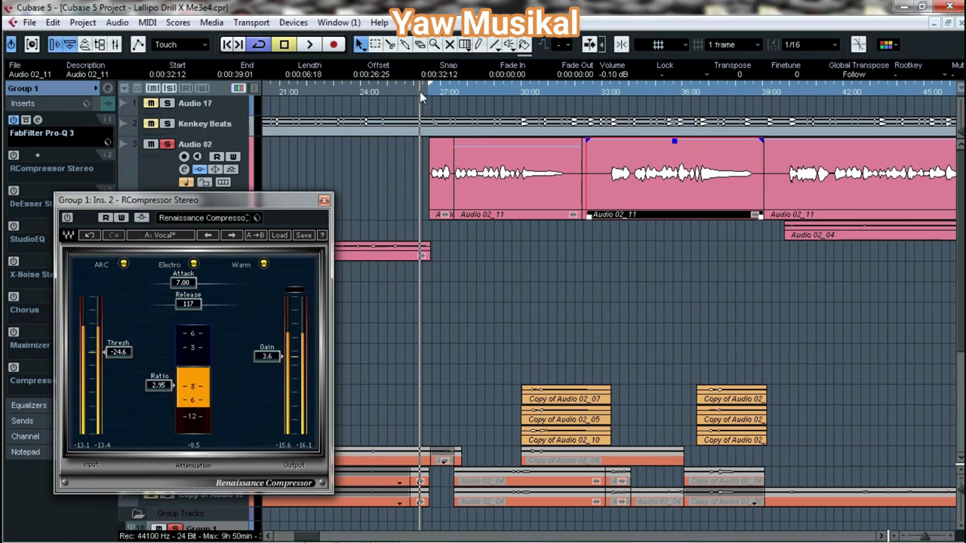
left_click(436, 94)
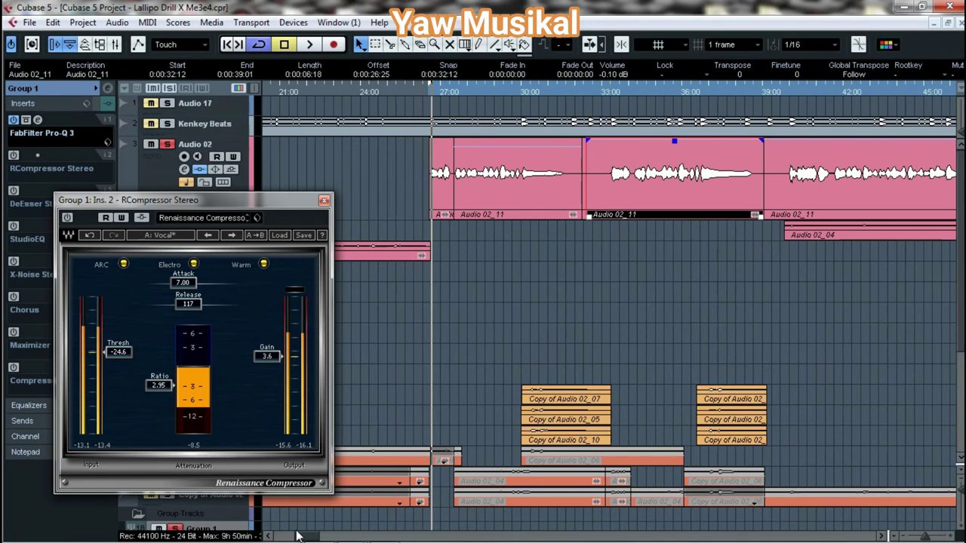
- Move the RCompressor window clear of the Audio 02 events and play the vocal from before 27:00 to past 38:00 with it switched off
left_click_drag(300, 536, 301, 537)
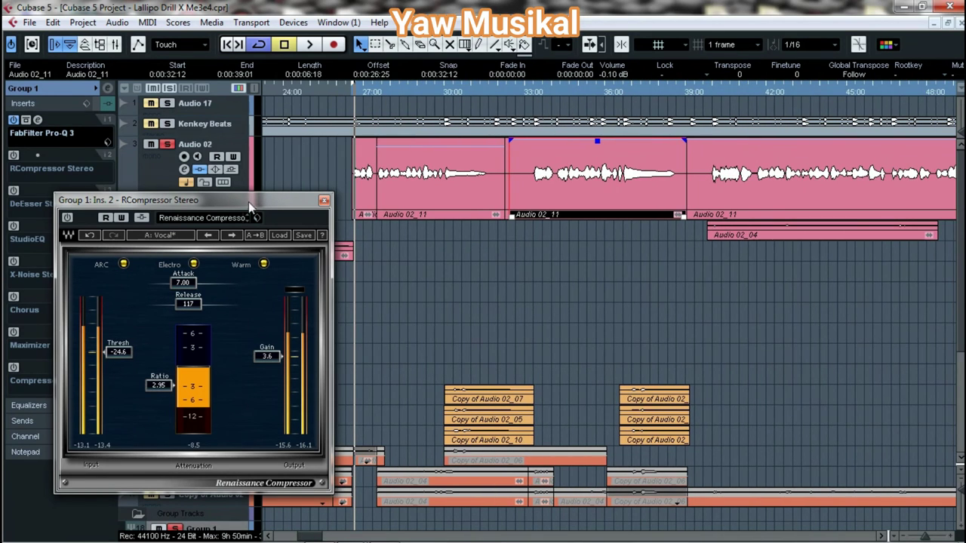
left_click_drag(249, 201, 217, 145)
key("space")
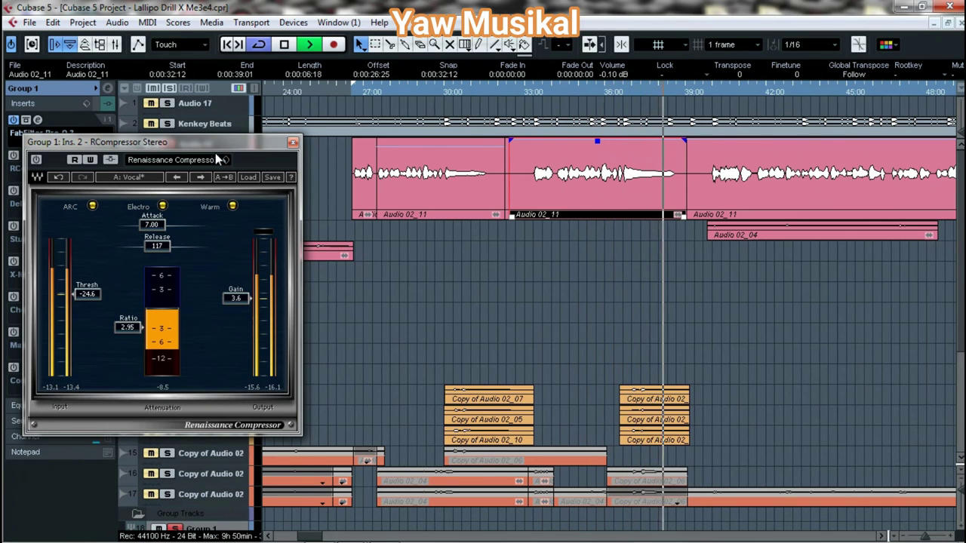
key("space")
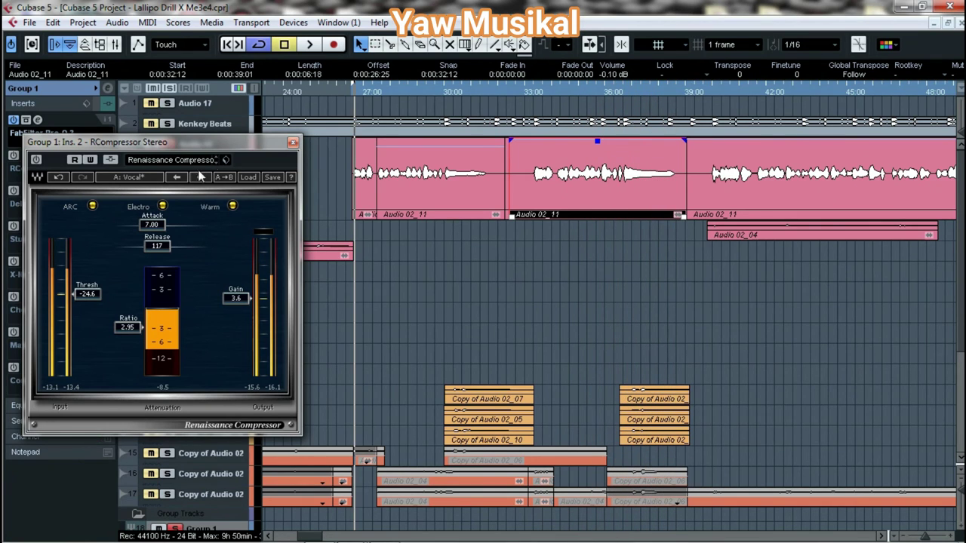
- Switch on Group 1's RCompressor and replay the same Audio 02 vocal passage for comparison
left_click(36, 160)
key("space")
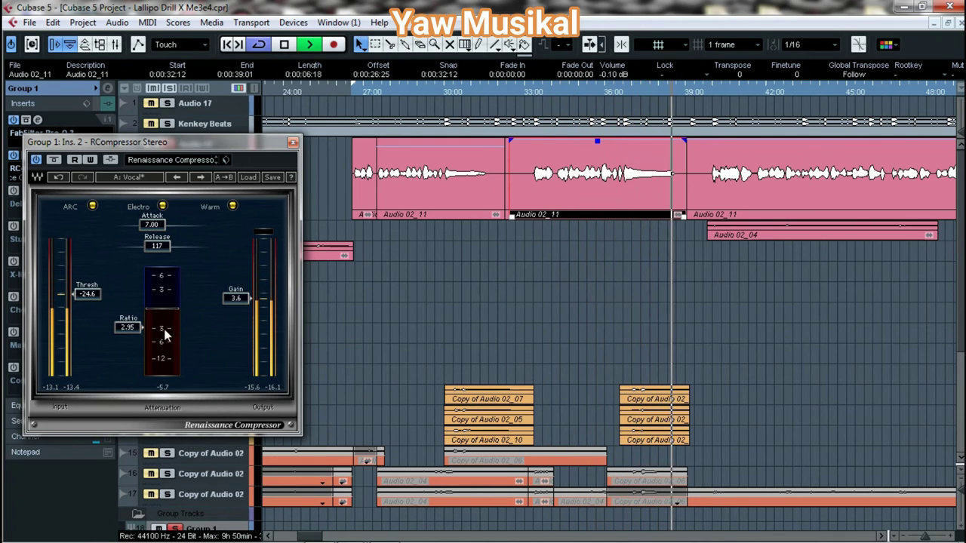
key("space")
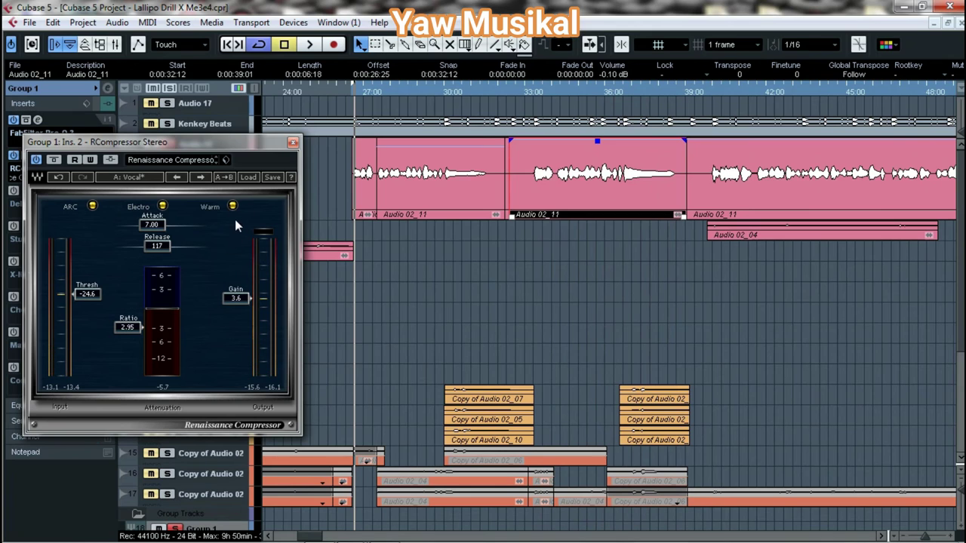
- Close and reopen Group 1's RCompressor Stereo, and place its window clear of the insert list
left_click(293, 142)
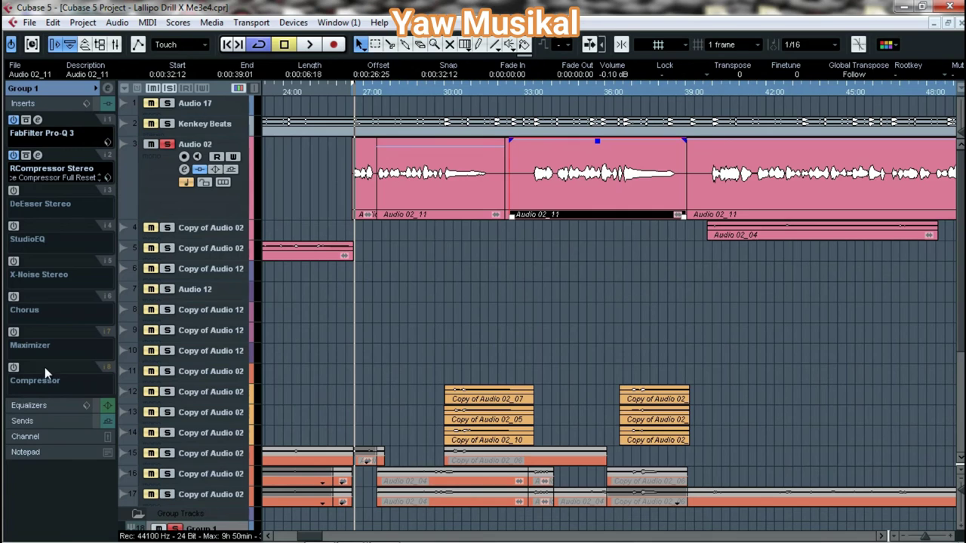
left_click(39, 156)
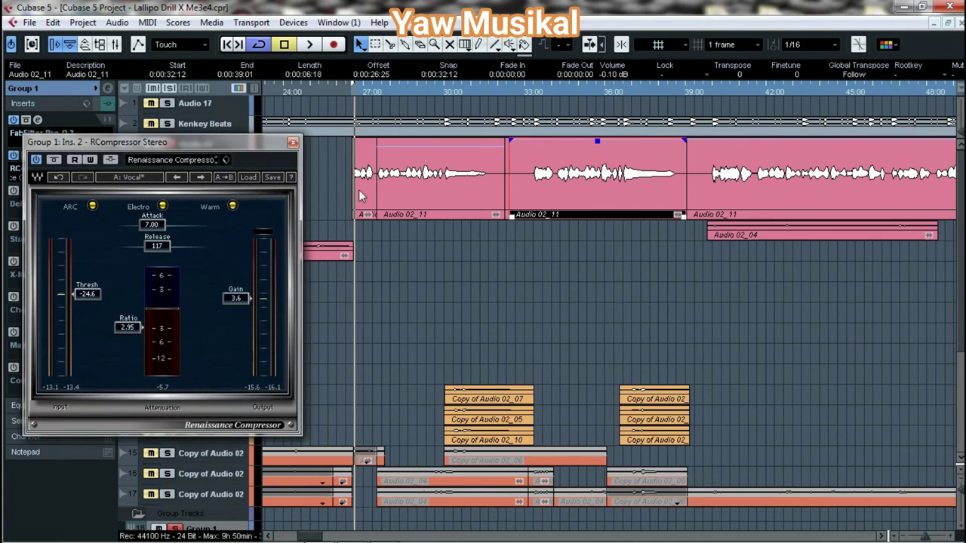
left_click_drag(239, 148, 243, 102)
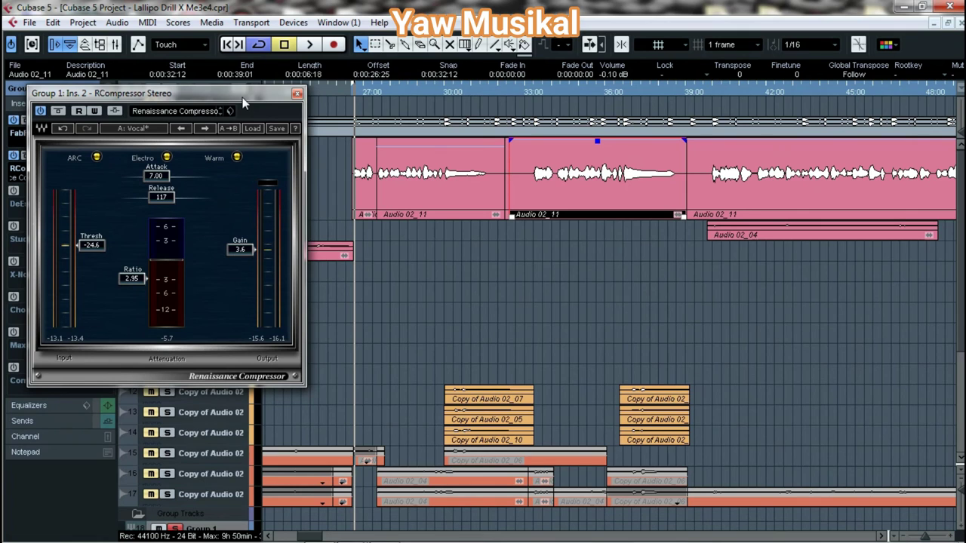
left_click_drag(271, 96, 425, 58)
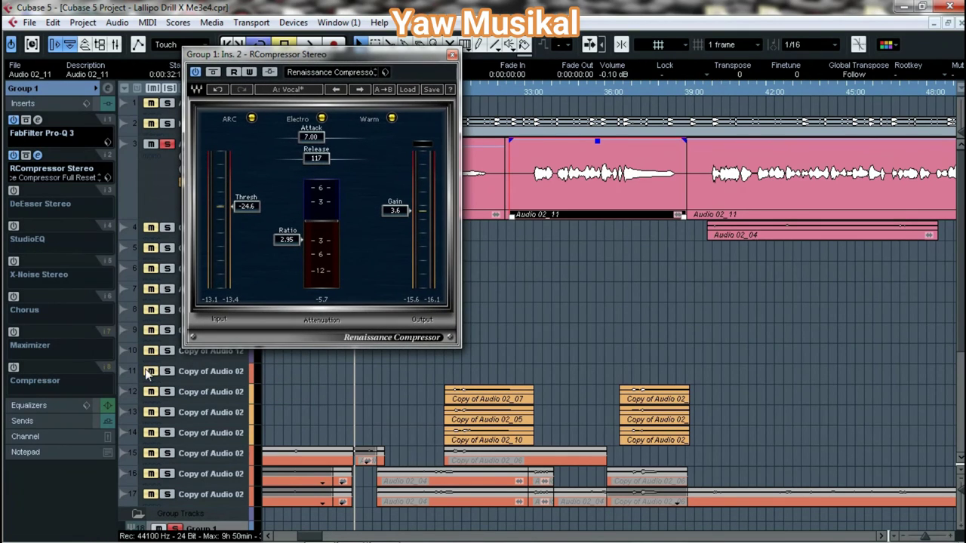
- Open Group 1's Compressor from insert slot 8 and position its window over the RCompressor to compare their controls
left_click(37, 367)
left_click_drag(563, 83, 212, 280)
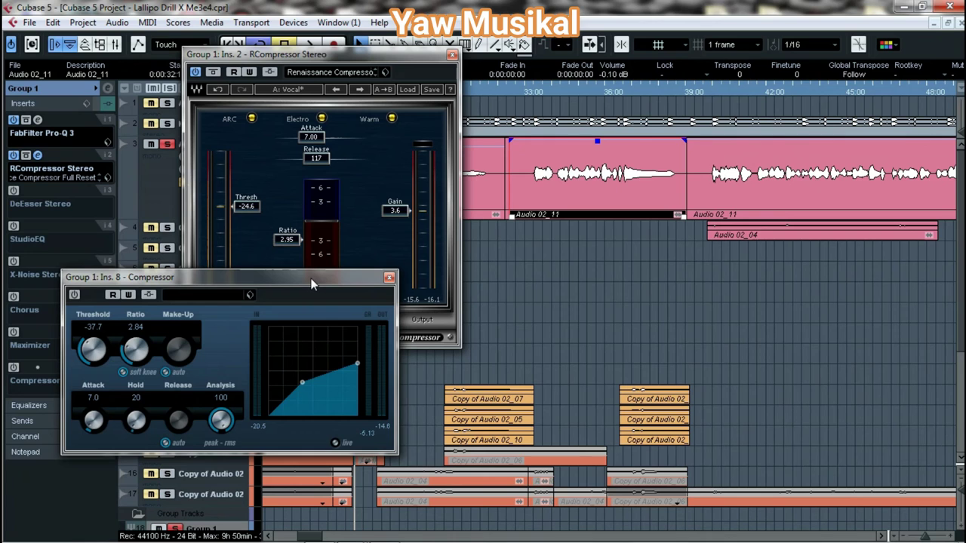
left_click_drag(308, 275, 404, 232)
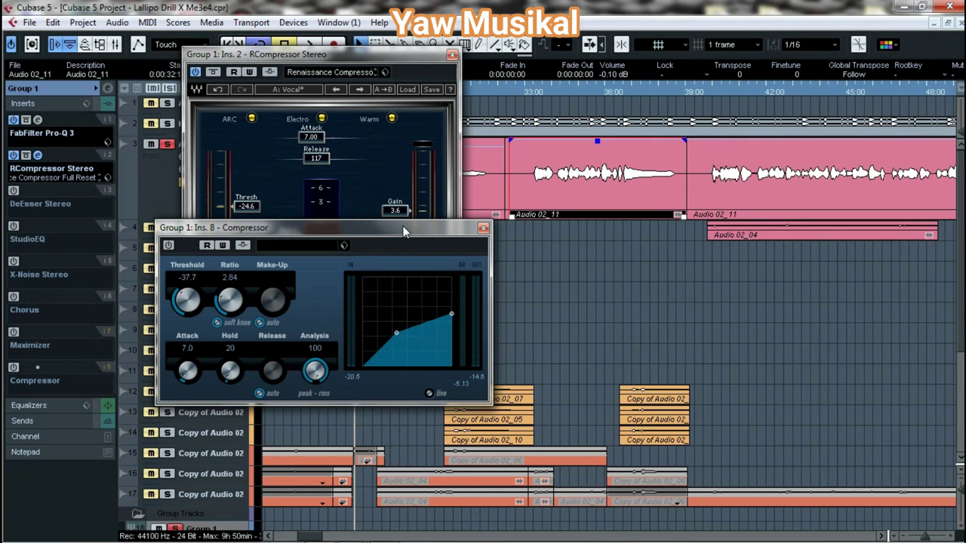
left_click_drag(403, 230, 372, 266)
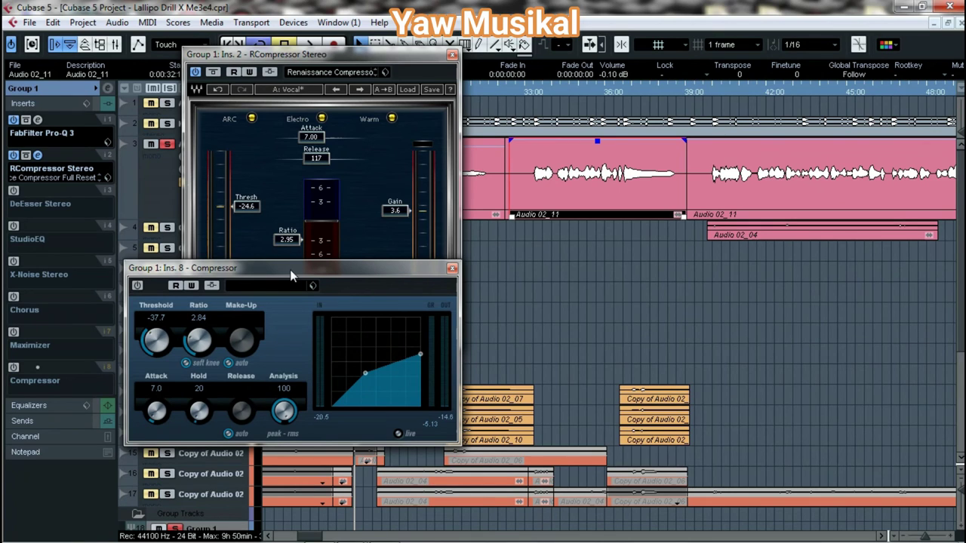
left_click_drag(290, 269, 235, 222)
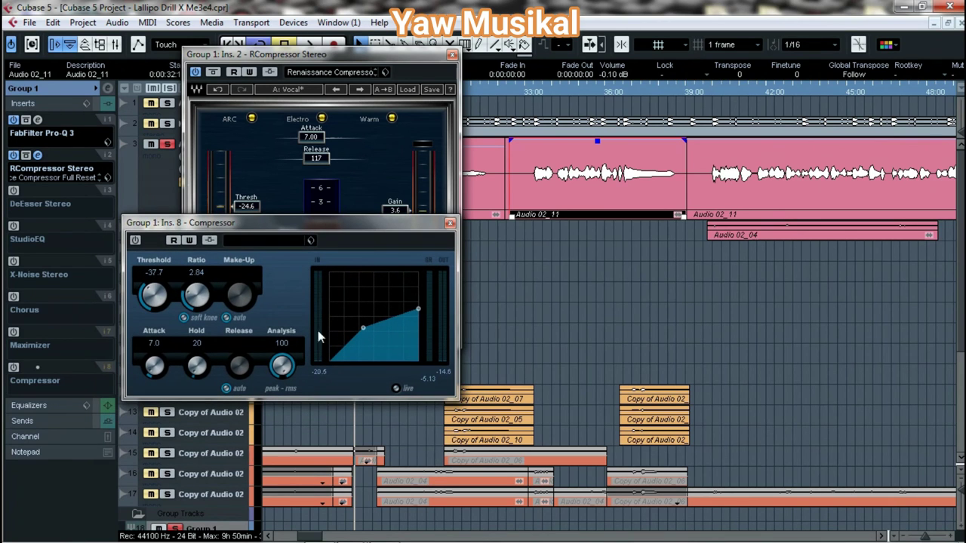
left_click_drag(154, 224, 129, 204)
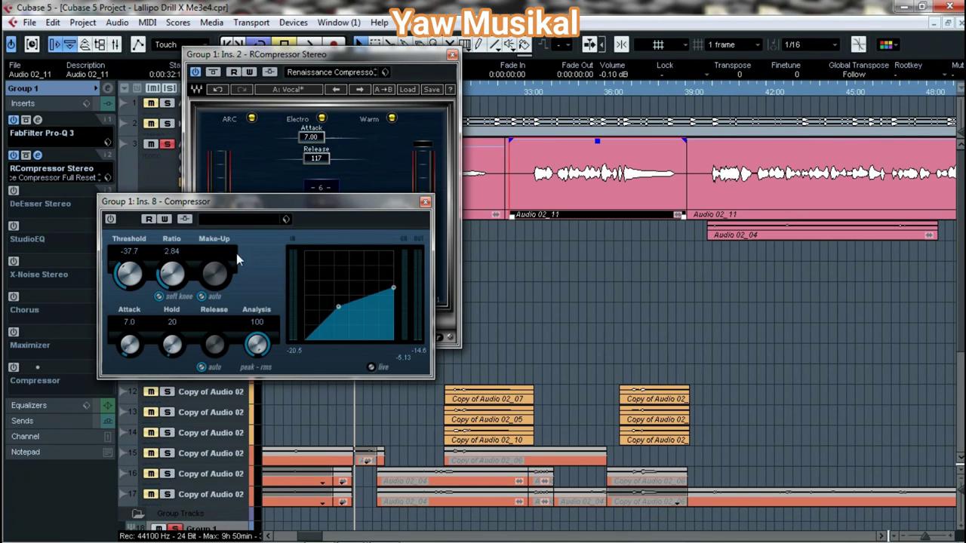
- Toggle the automatic make-up and automatic release options of the slot 8 Compressor, and close its window
left_click(202, 297)
left_click(202, 296)
left_click(202, 297)
left_click(203, 296)
left_click(202, 368)
left_click(201, 367)
left_click(206, 367)
left_click(426, 203)
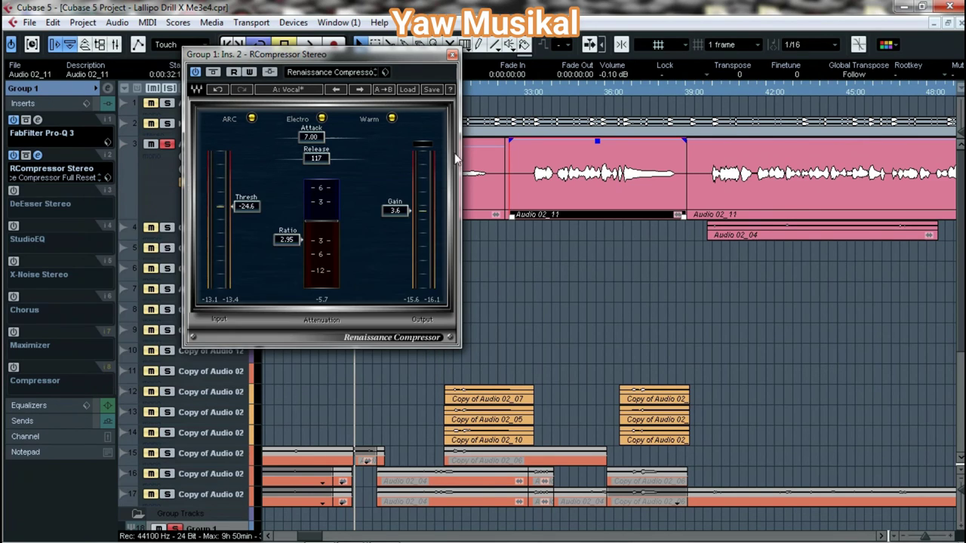
- Close the RCompressor, select the FX 2-CLA-2A channel, and open its CLA-2A Stereo from insert slot 1
left_click(452, 56)
key("g")
key("g")
key("g")
key("g")
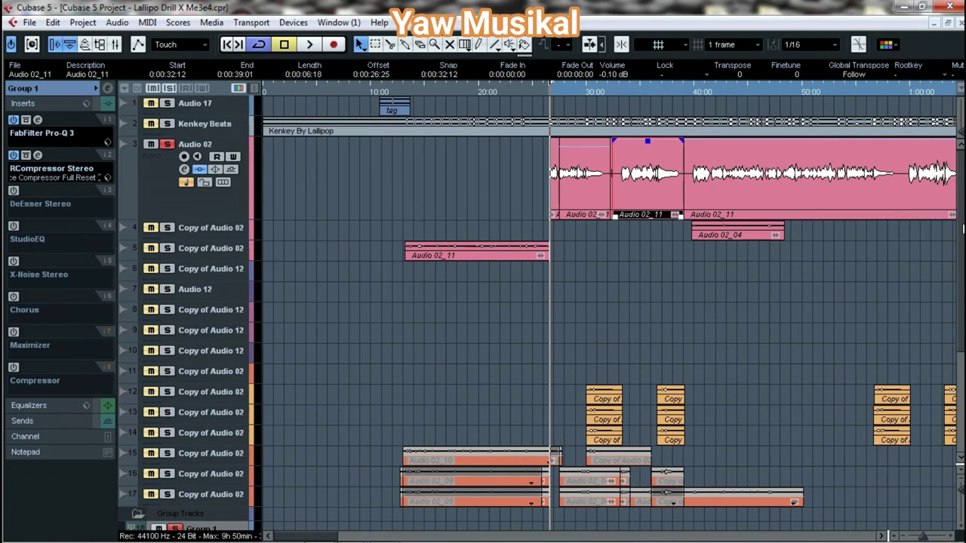
scroll(604, 302, "down", 5)
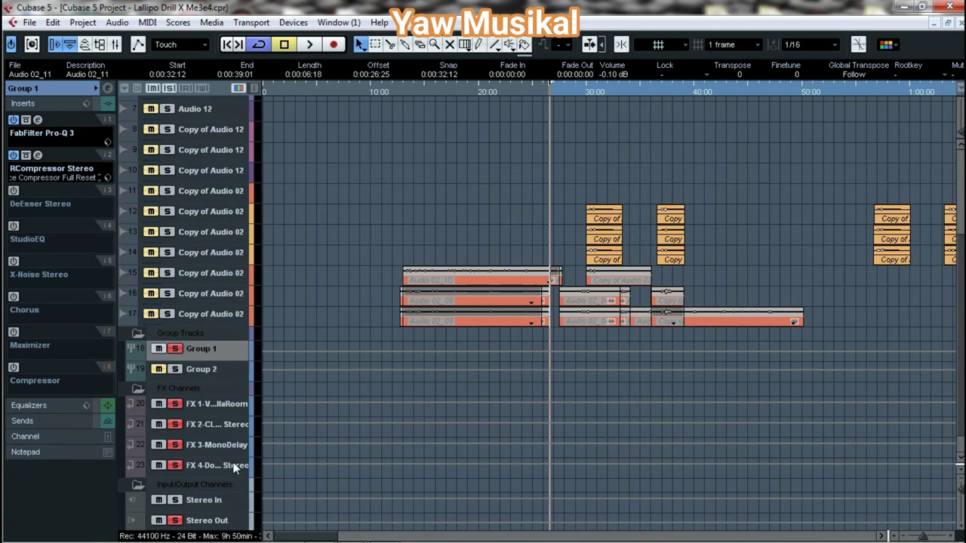
left_click(222, 424)
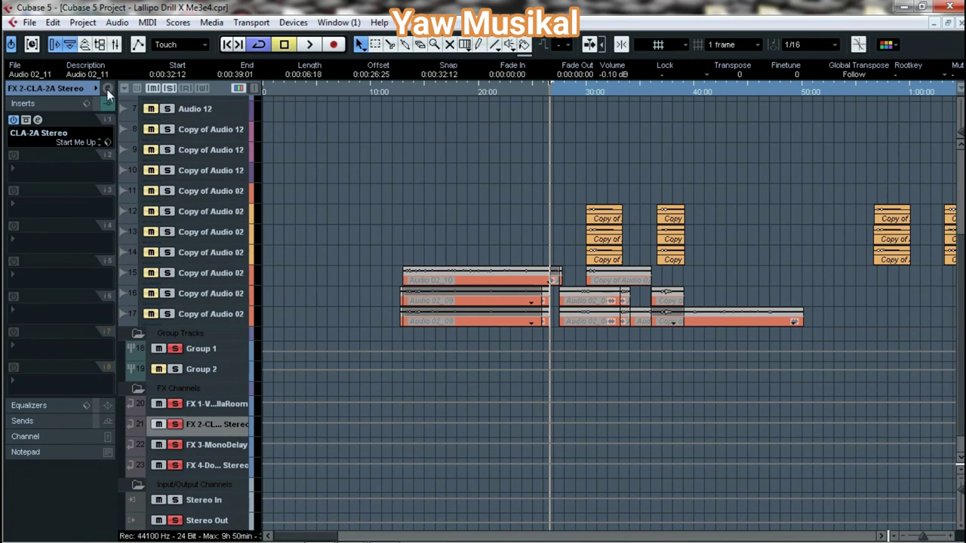
left_click(40, 120)
left_click_drag(538, 236, 253, 110)
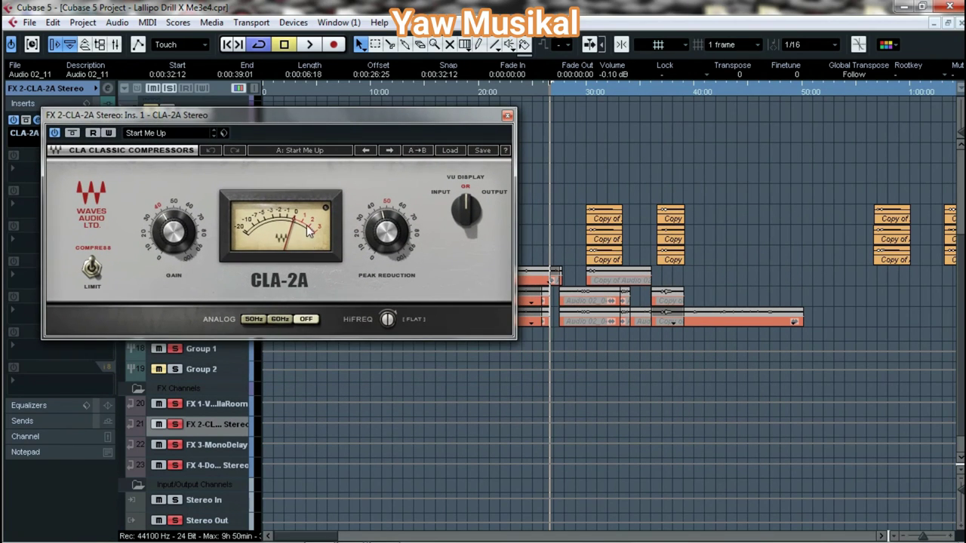
- Try the CLA-2A's 60Hz analog setting, return it to Off, and close the compressor window
left_click(307, 318)
left_click(286, 322)
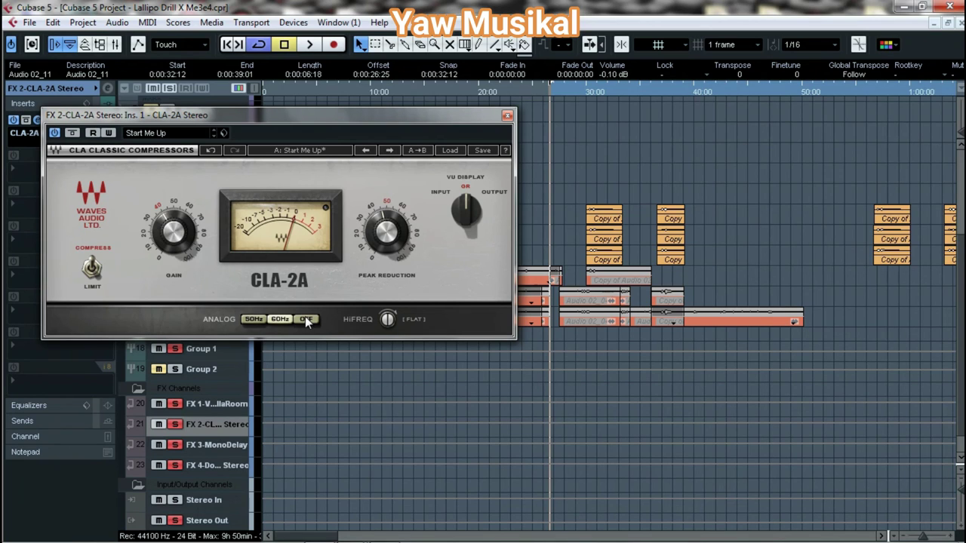
left_click(304, 319)
left_click(507, 115)
- Survey the whole arrangement, from the group and FX channels up to the Audio 02 vocal events
key("g")
key("g")
key("g")
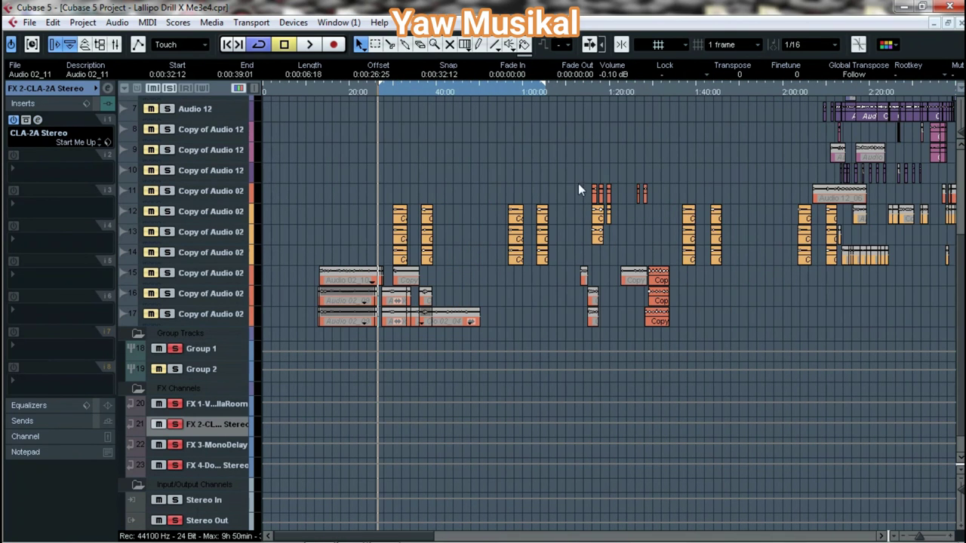
scroll(962, 261, "up", 5)
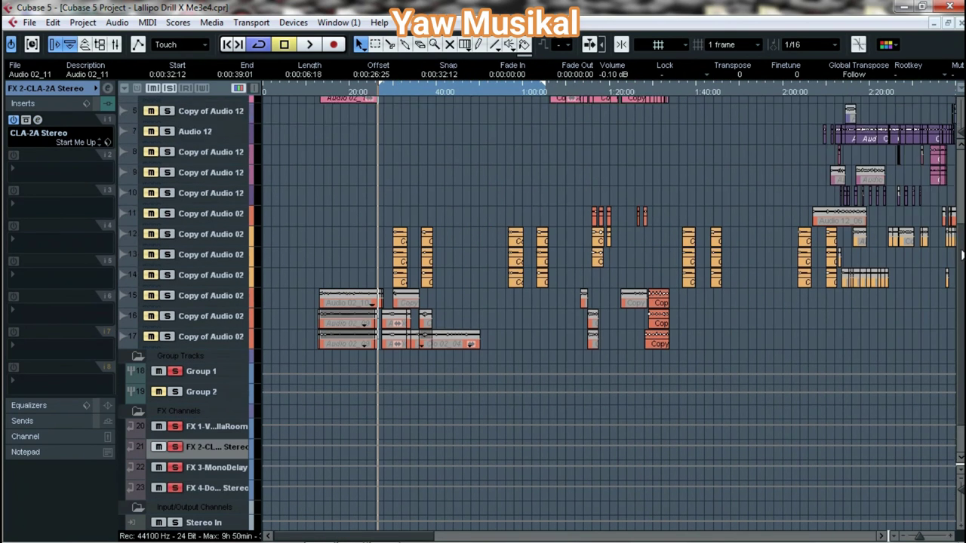
key("g")
key("g")
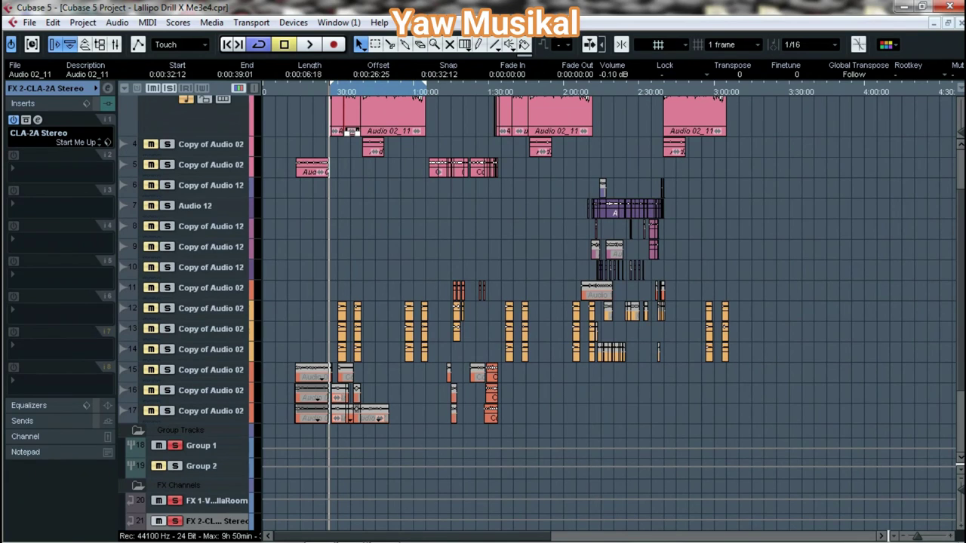
scroll(959, 466, "up", 3)
key("h")
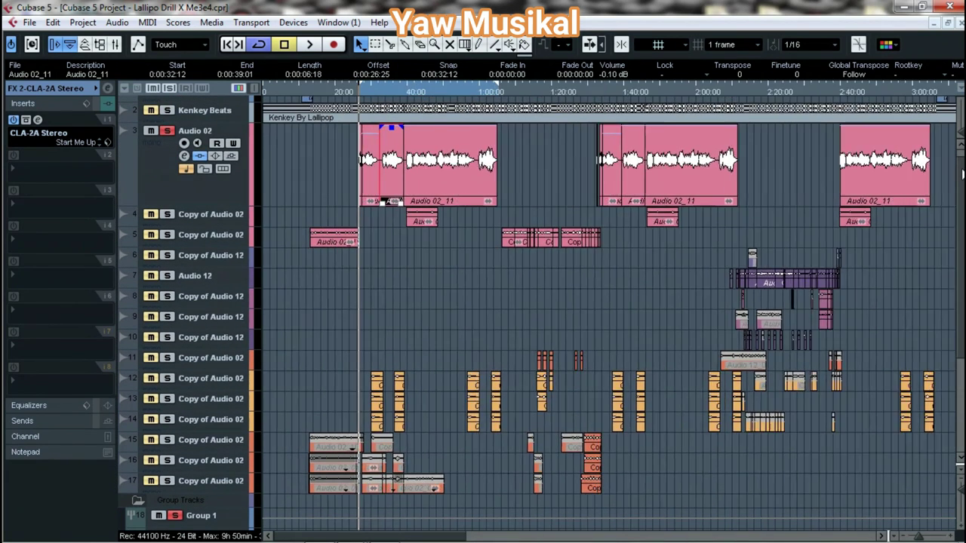
key("h")
key("h")
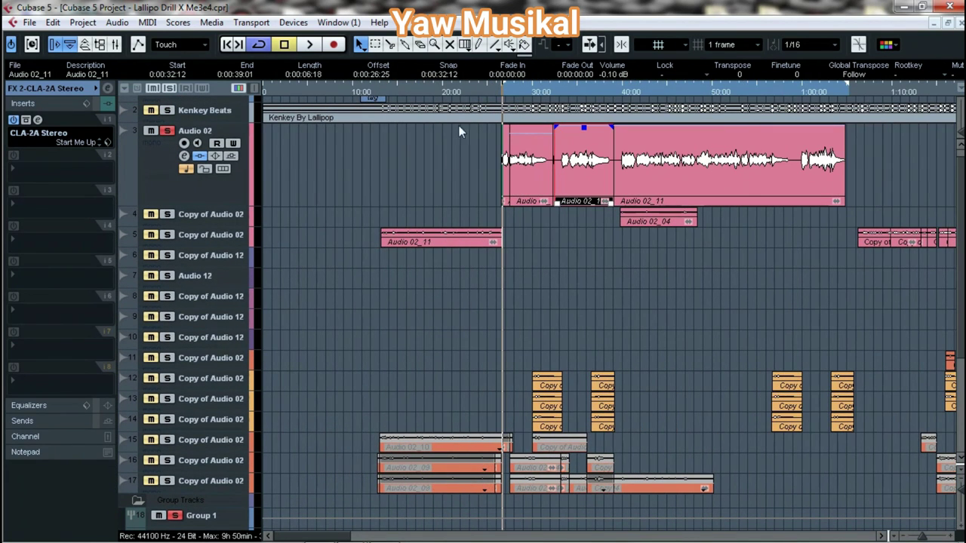
key("g")
key("g")
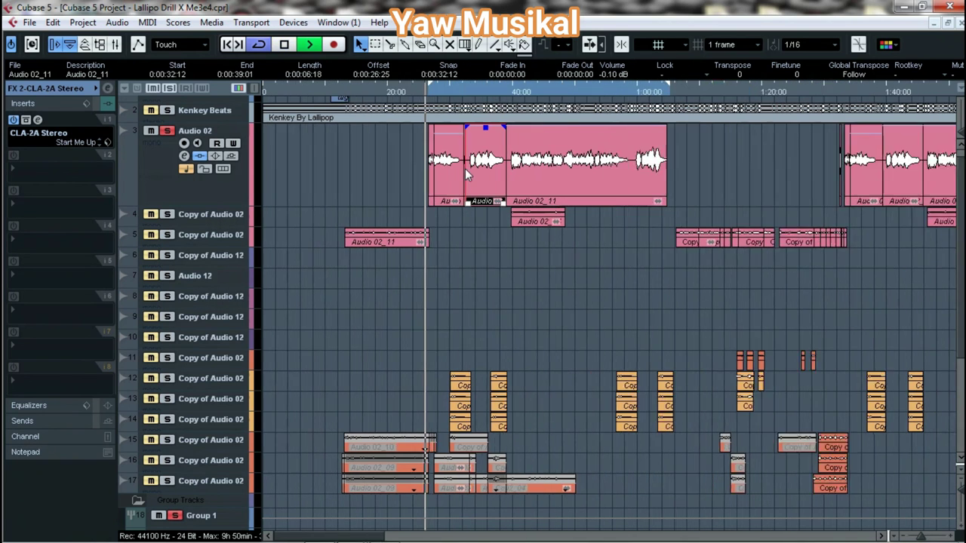
- Play the soloed Audio 02 vocal up to about 38:00 while viewing the group and FX channel meters, and stop playback
key("space")
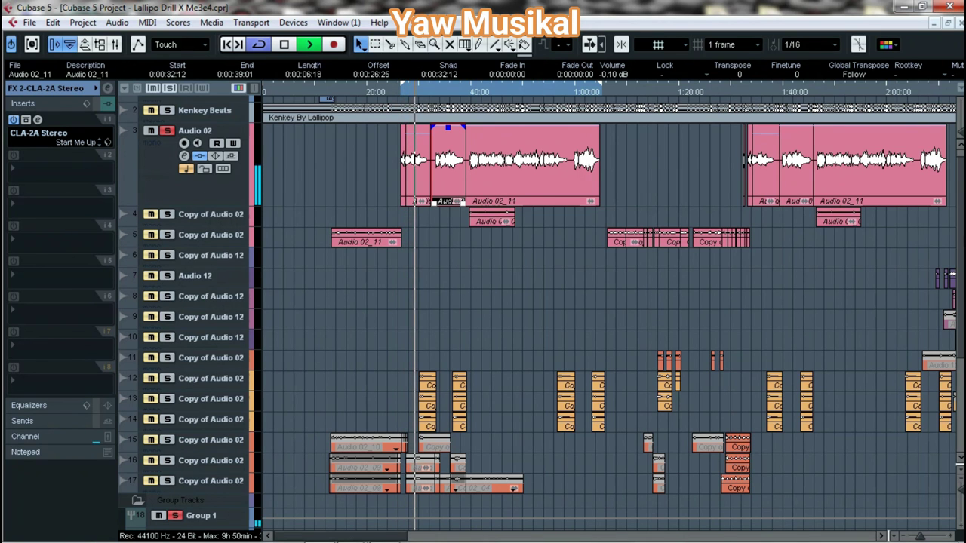
left_click_drag(962, 225, 959, 342)
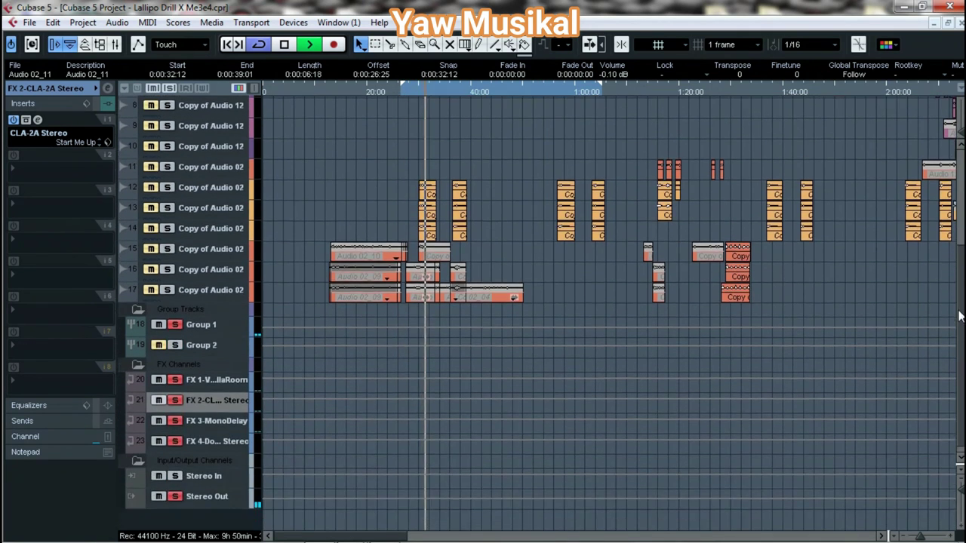
scroll(958, 343, "up", 5)
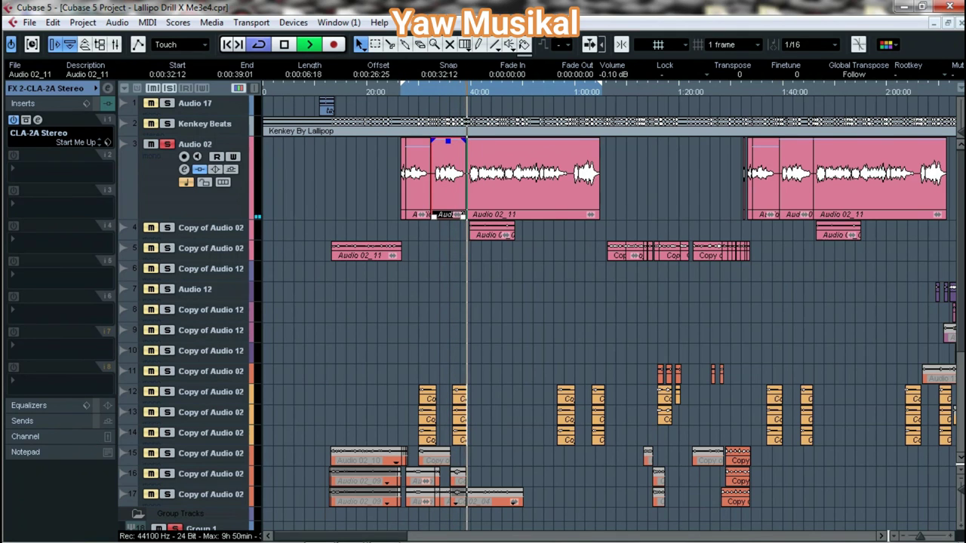
key("space")
- Select the Audio 02 track, solo Kenkey Beats together with it, and play the vocal over the beat
mouse_move(385, 532)
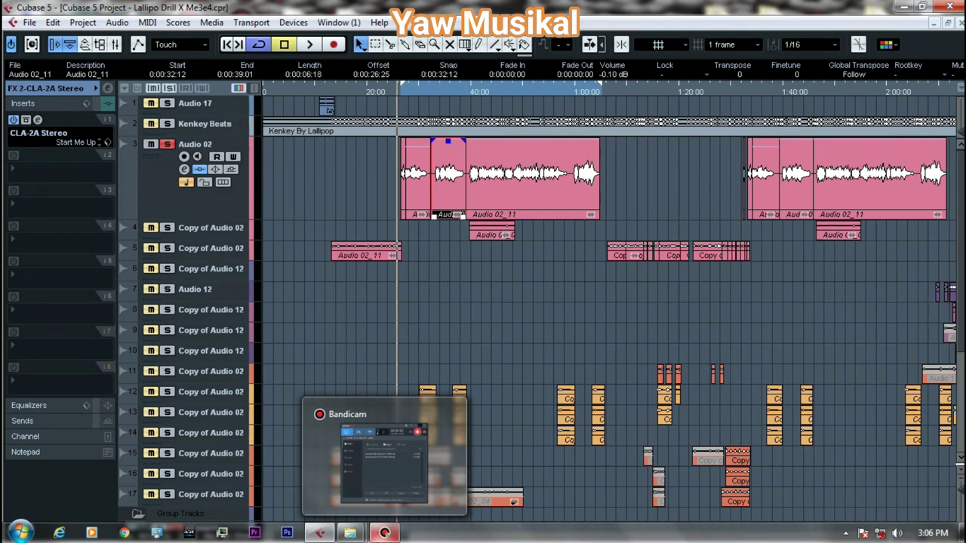
key("g")
key("g")
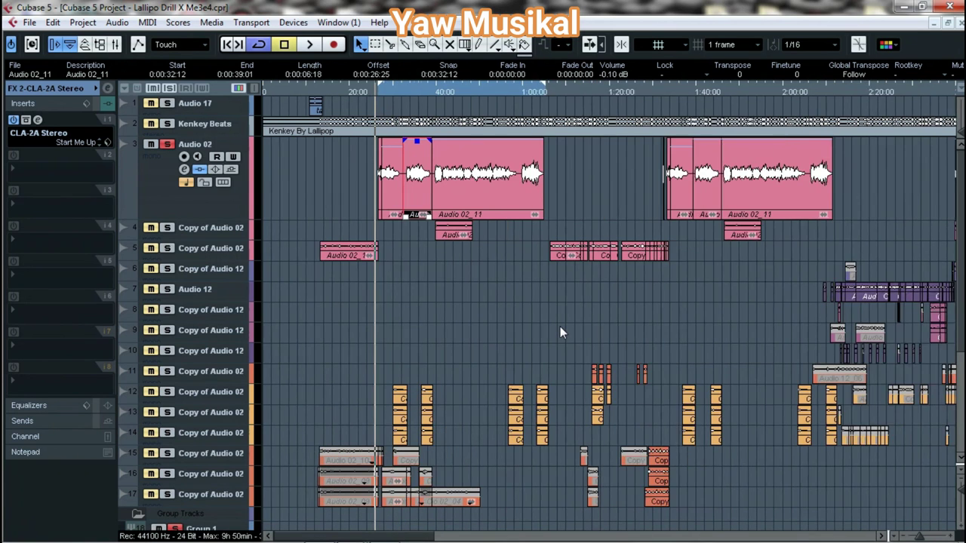
key("h")
key("h")
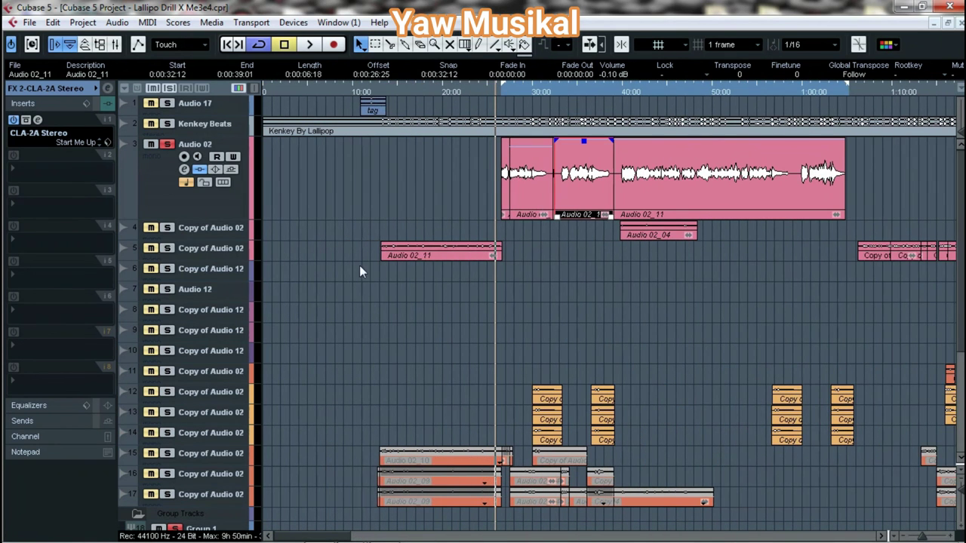
left_click(160, 181)
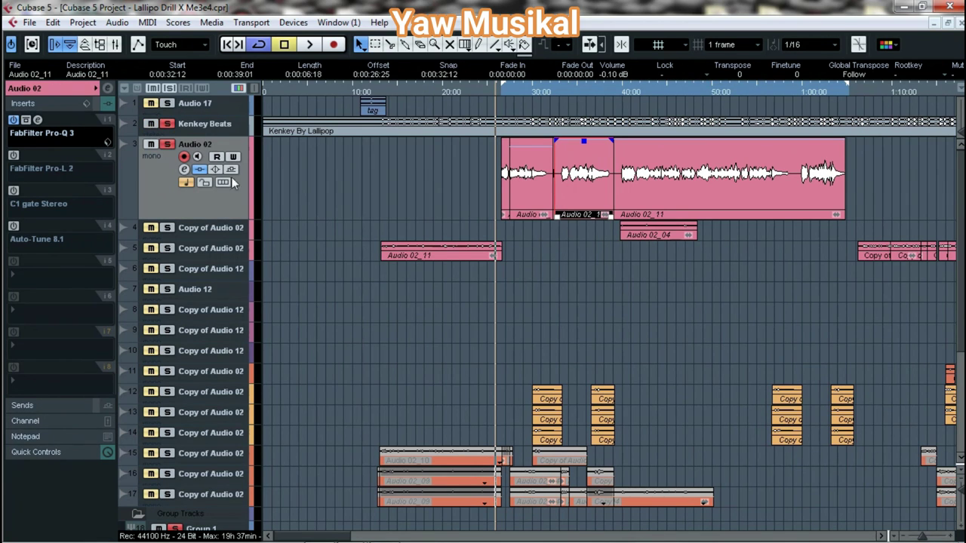
key("space")
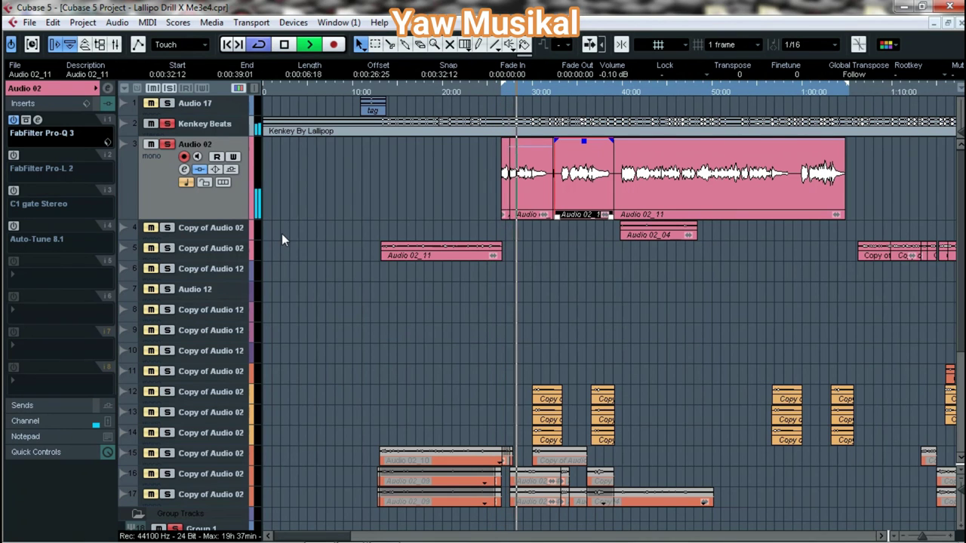
key("g")
key("g")
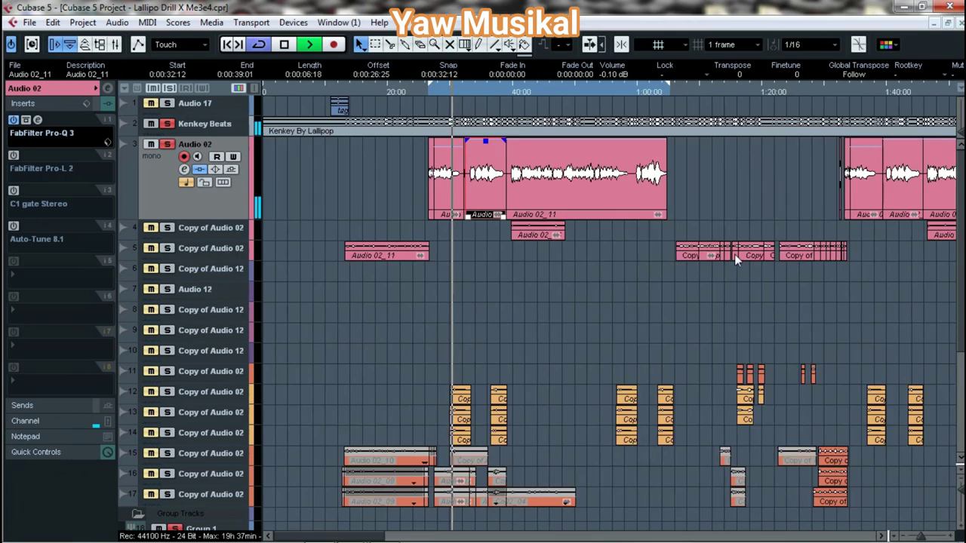
- Select the Group 1 track while the vocal plays over the beat, and stop playback
scroll(289, 318, "down", 5)
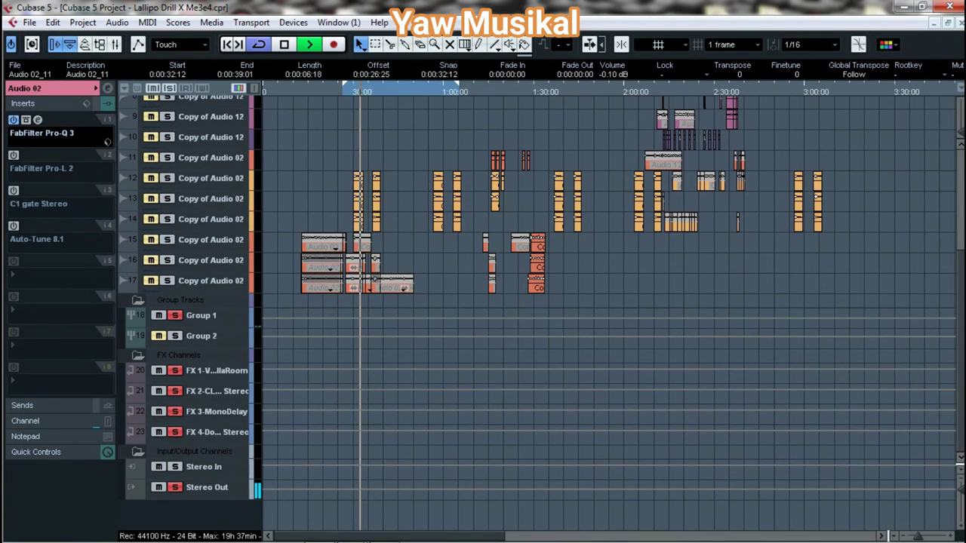
left_click(228, 319)
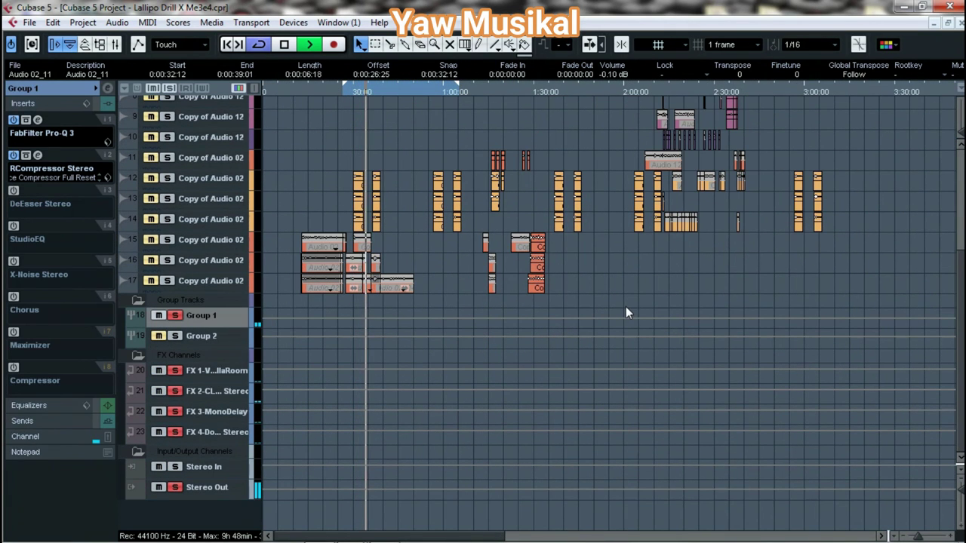
key("space")
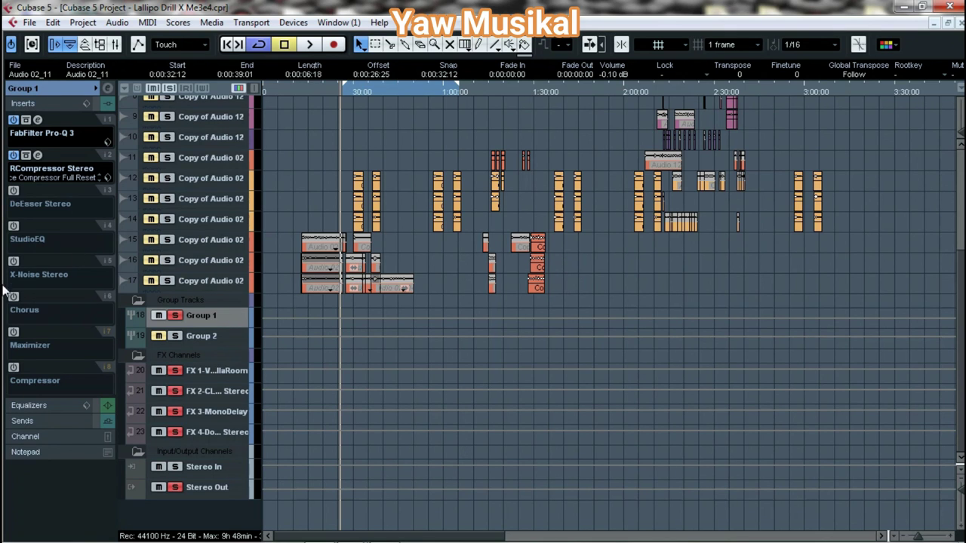
- Activate the Maximizer and X-Noise Stereo inserts on Group 1, and briefly view the X-Noise settings window
left_click(12, 333)
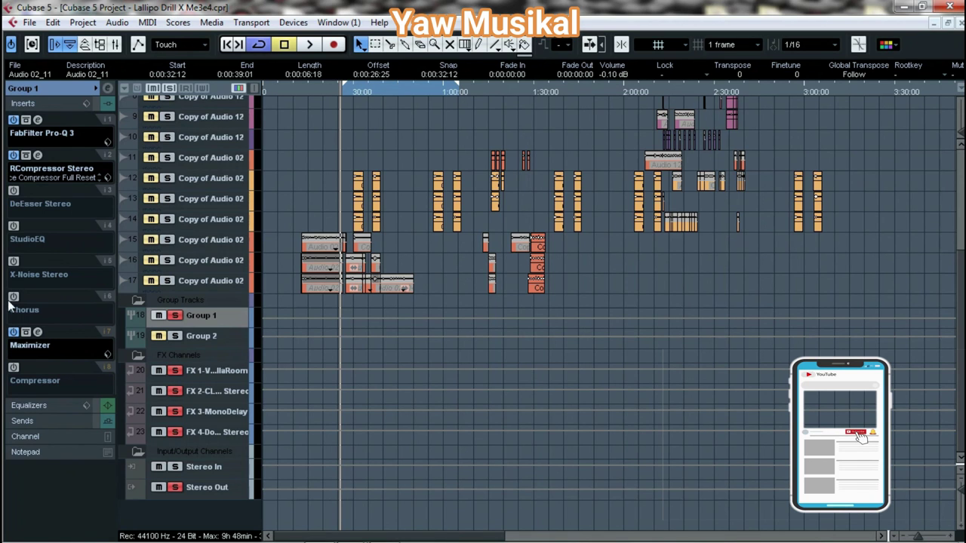
left_click(14, 262)
left_click(38, 261)
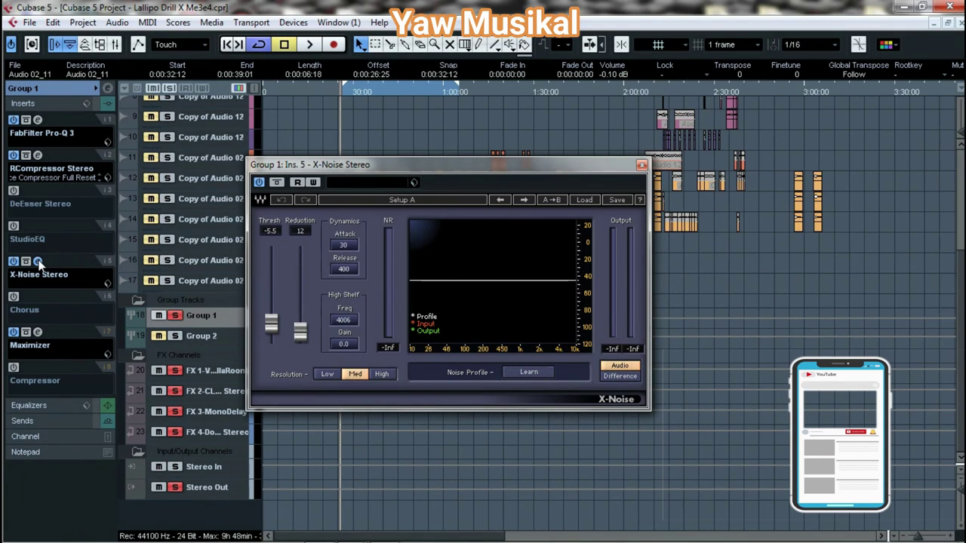
left_click(38, 261)
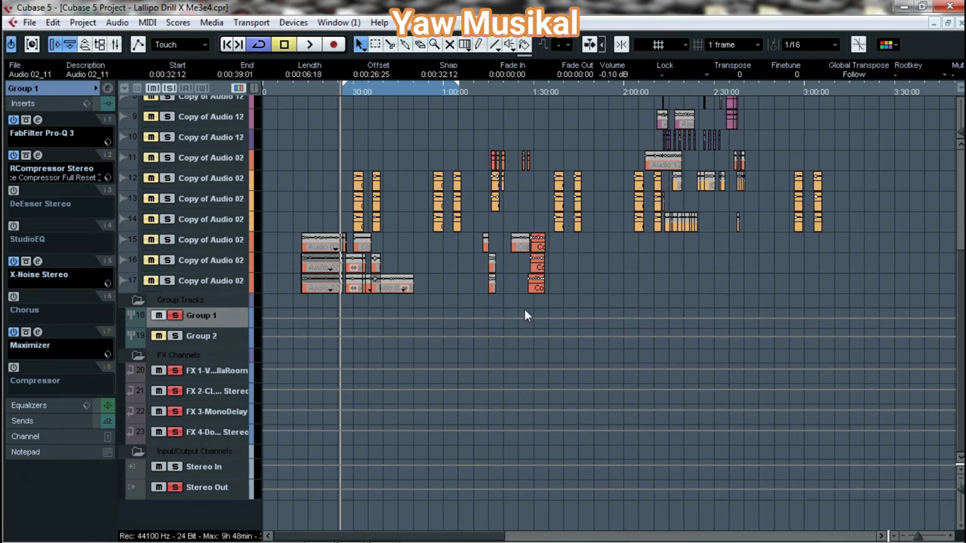
- Examine the first block of Audio 02 vocal events together with the backing vocal copies beneath it
scroll(936, 224, "up", 5)
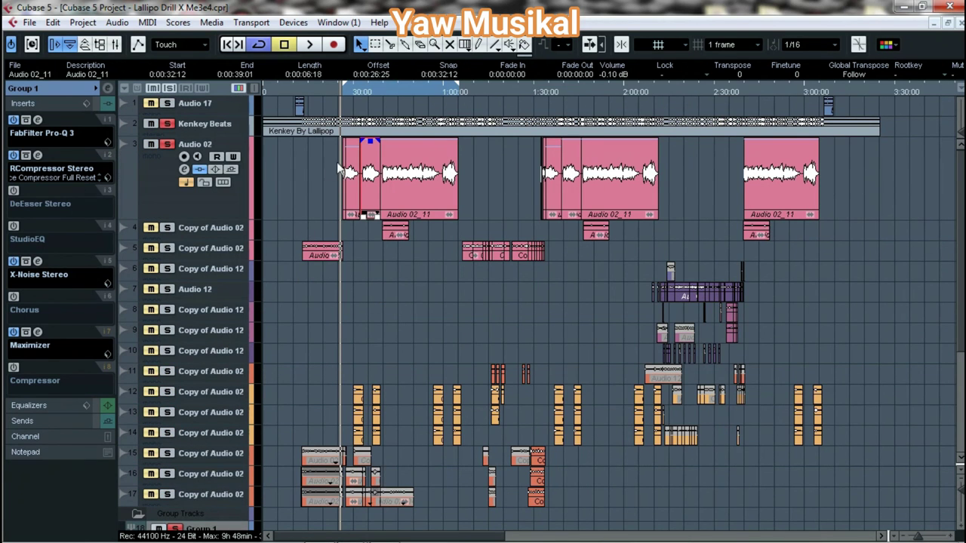
key("h")
key("h")
key("h")
key("h")
key("h")
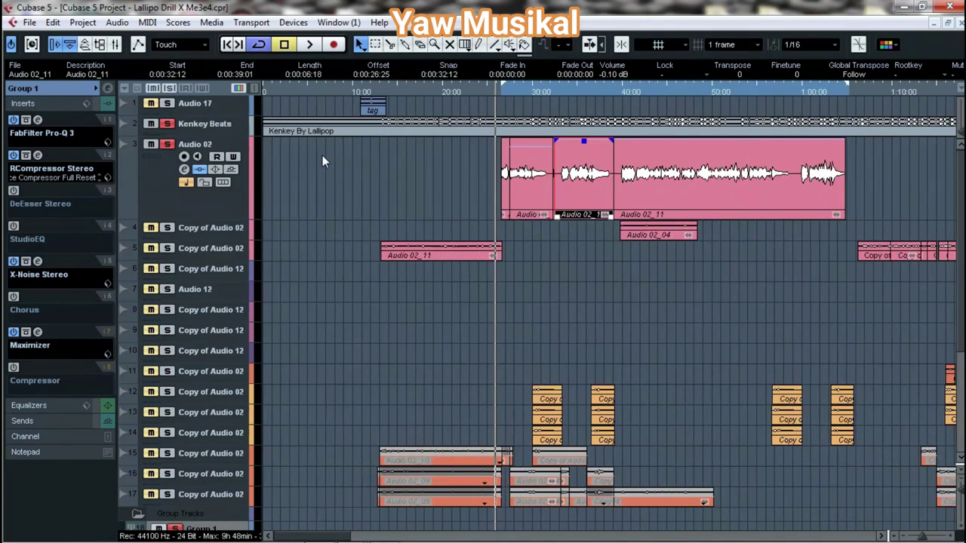
left_click_drag(283, 535, 306, 535)
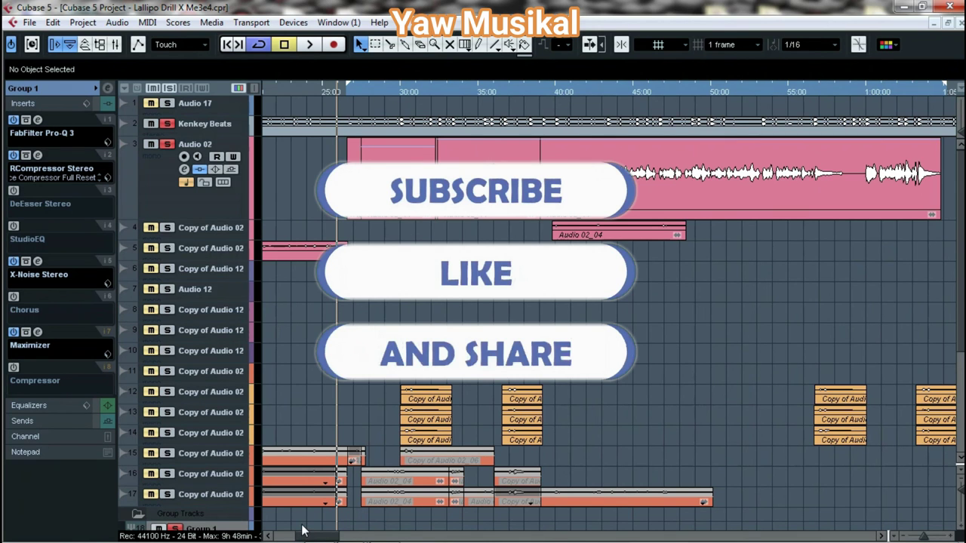
key("g")
key("g")
key("g")
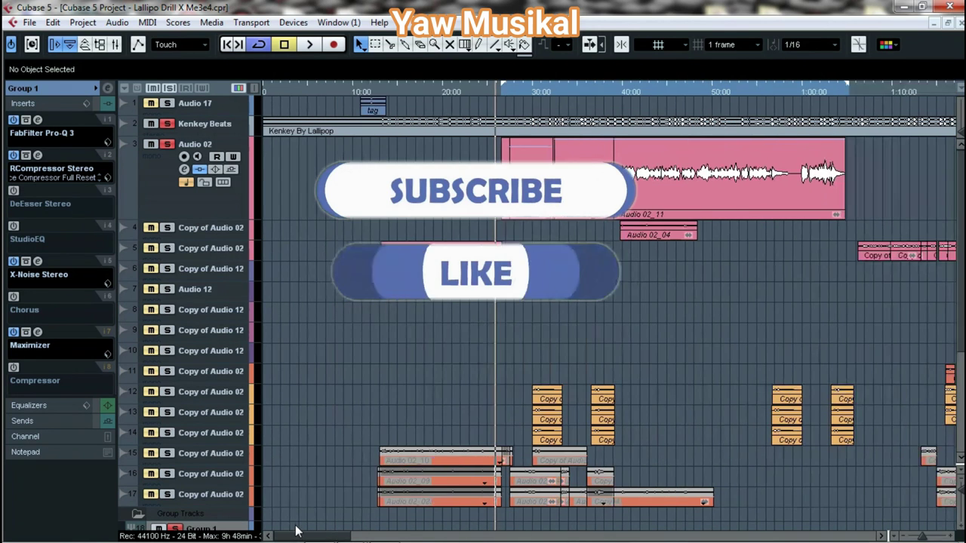
left_click_drag(317, 537, 329, 540)
mouse_move(319, 532)
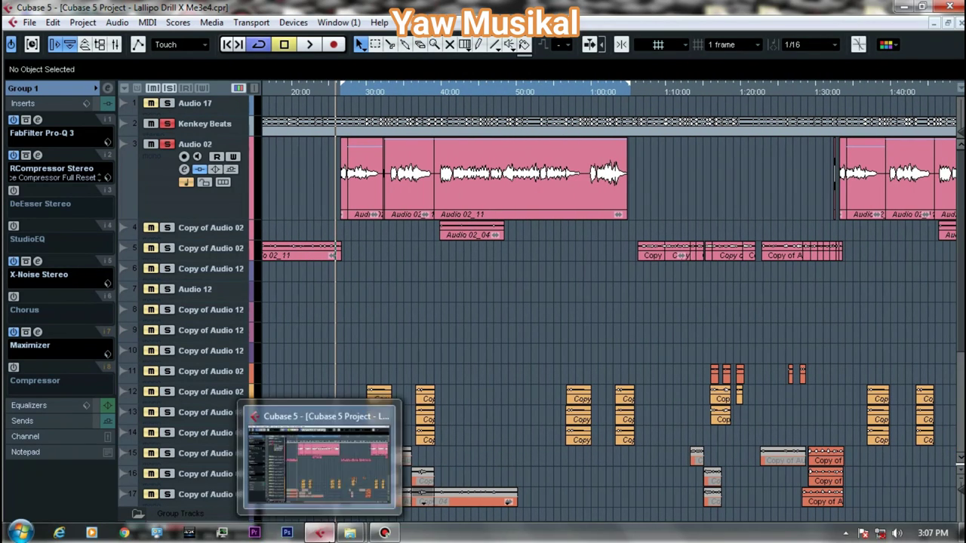